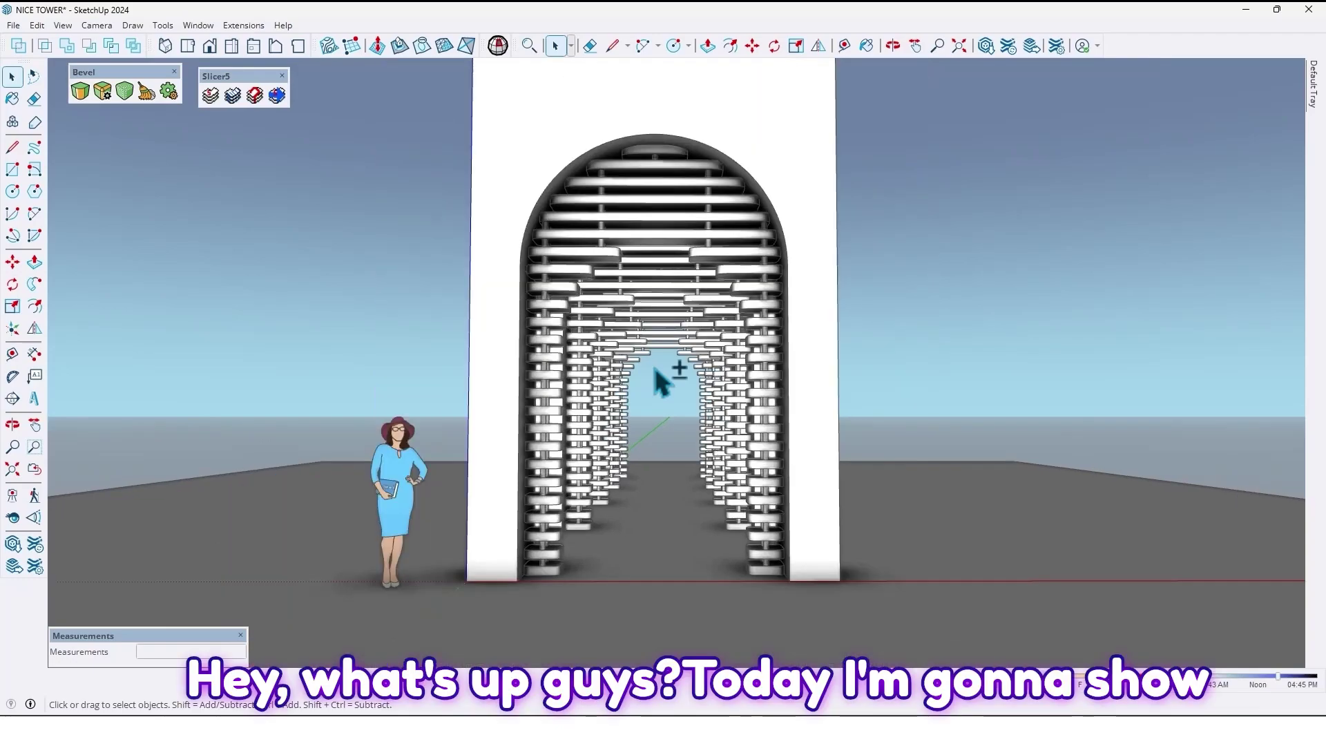
Orbit around the finished sliced arches and open the arch group for editing.
{"action": "middle_click_drag", "start_coordinate": [655, 370], "coordinate": [898, 362]}
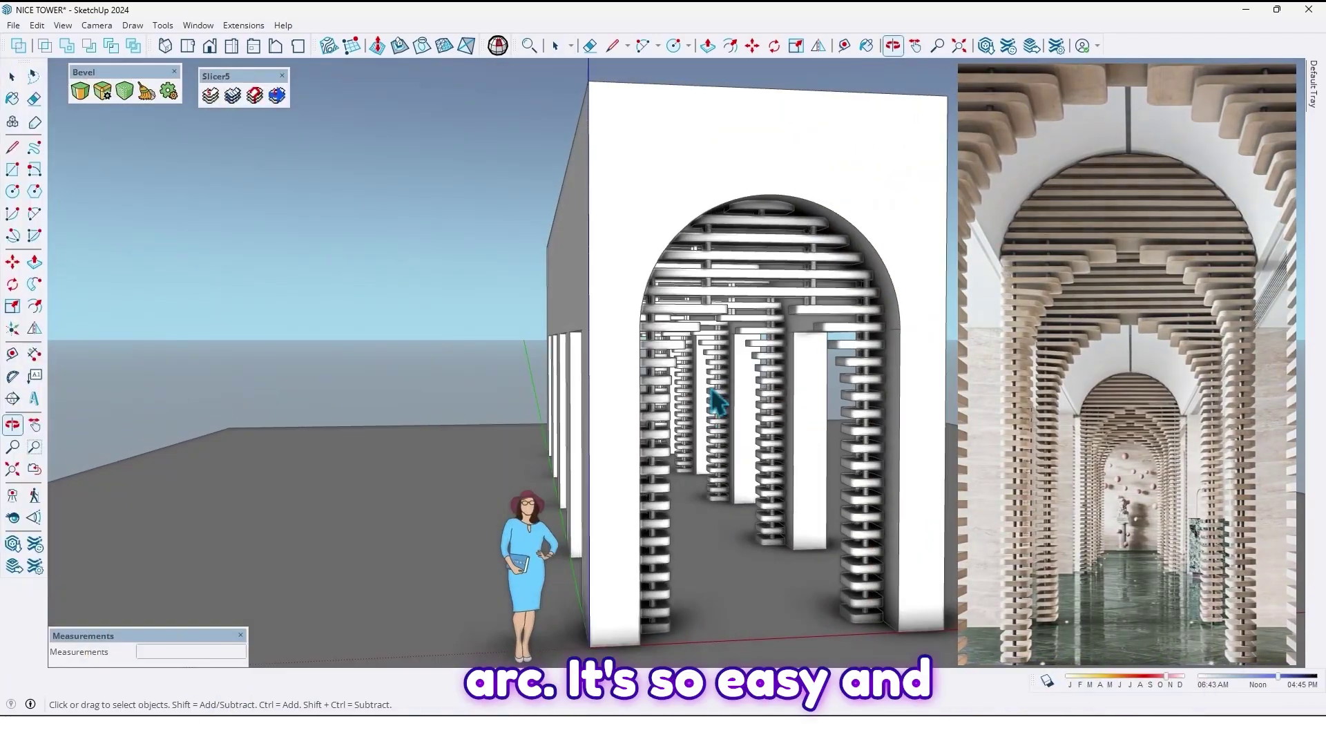
{"action": "key", "text": "space"}
{"action": "left_click", "coordinate": [742, 279]}
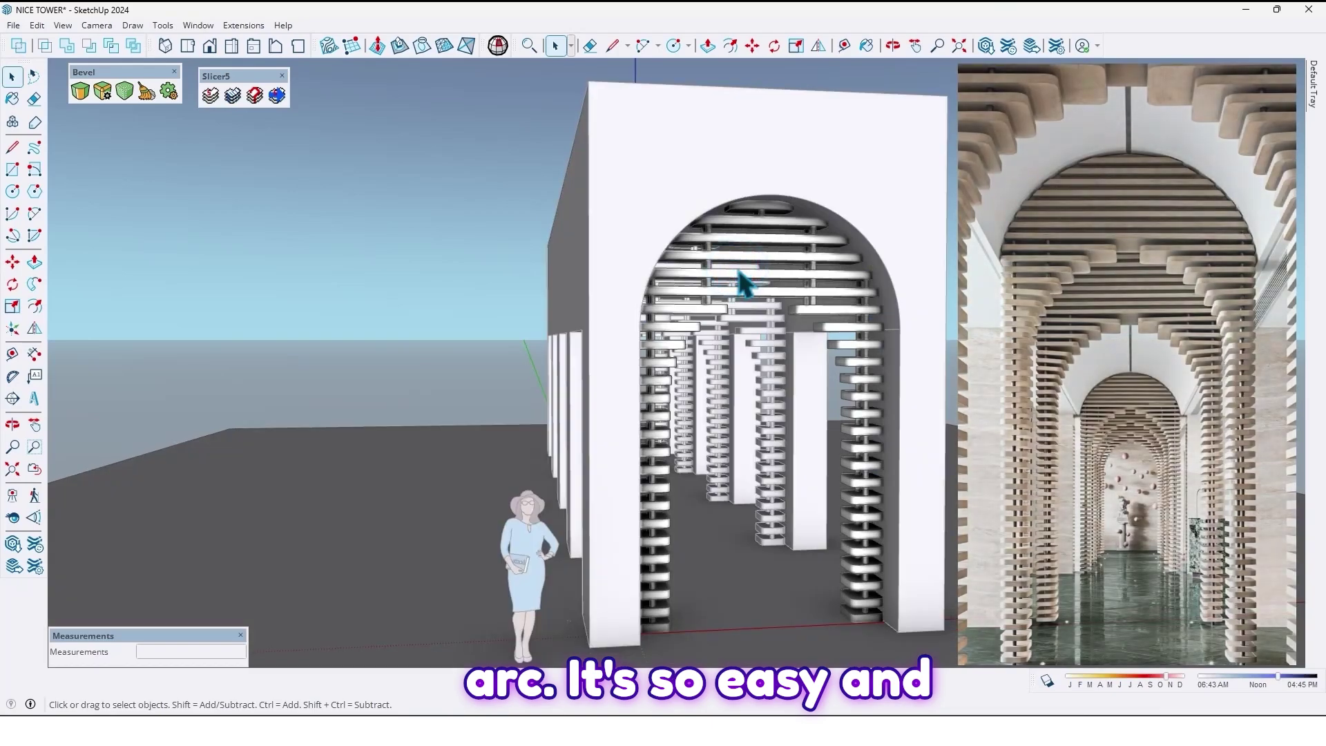
{"action": "double_click", "coordinate": [739, 272]}
{"action": "scroll", "coordinate": [750, 279], "scroll_direction": "down", "scroll_amount": 3}
Orbit the arcade round to a straight front view of the arch.
{"action": "middle_click_drag", "start_coordinate": [750, 280], "coordinate": [1029, 437]}
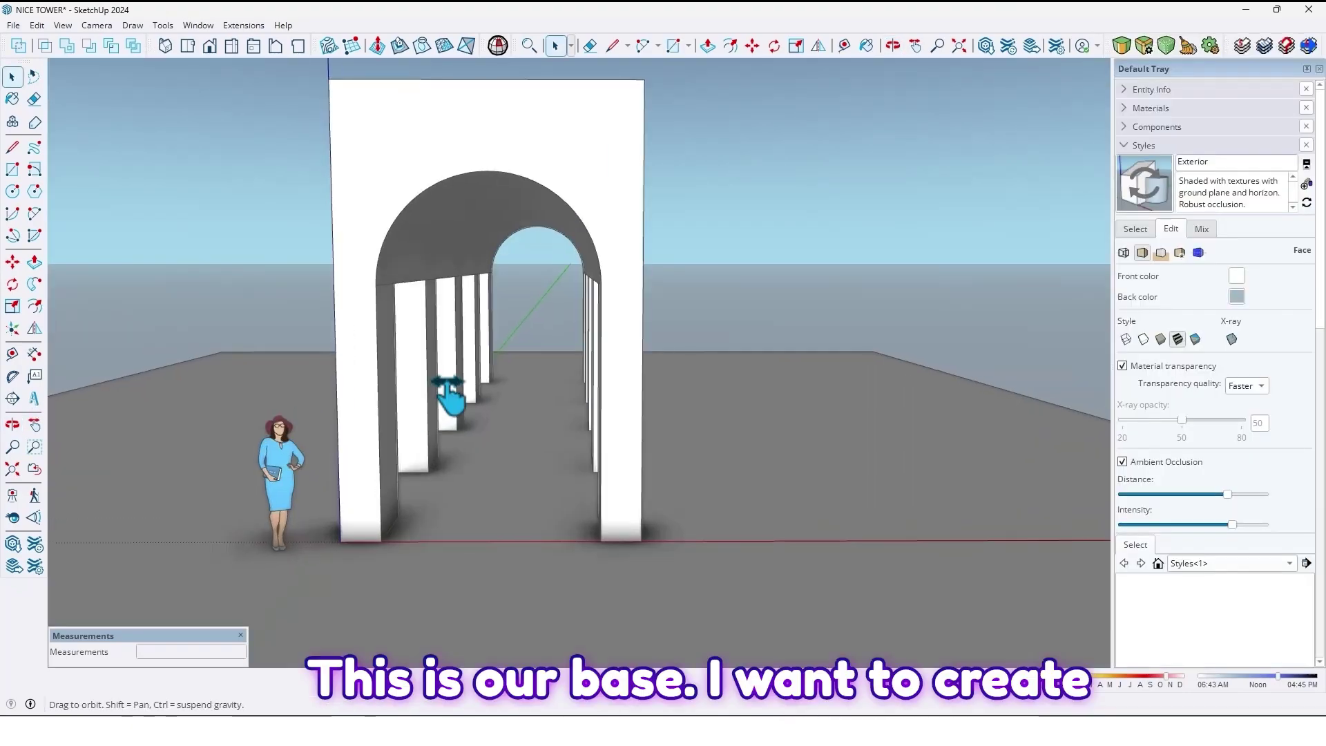
{"action": "middle_click_drag", "start_coordinate": [448, 394], "coordinate": [373, 415]}
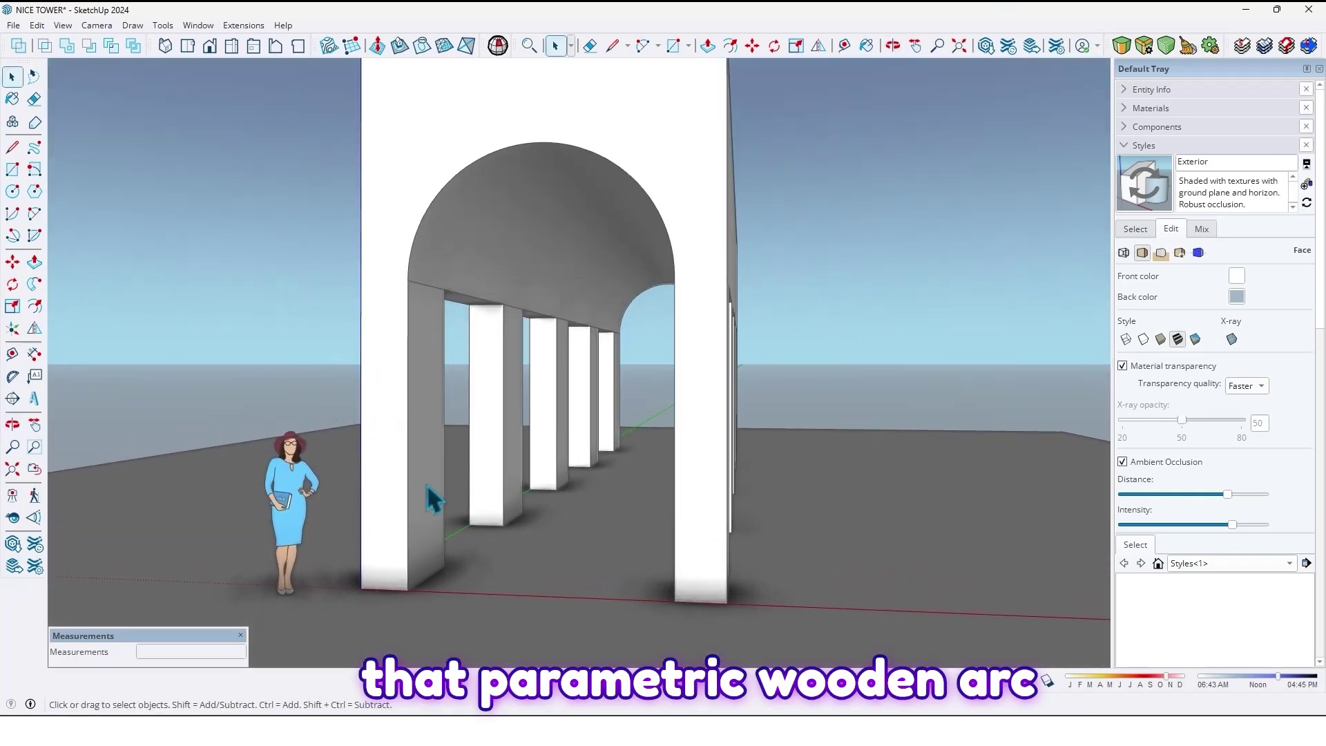
{"action": "middle_click_drag", "start_coordinate": [612, 385], "coordinate": [449, 468]}
{"action": "middle_click_drag", "start_coordinate": [445, 364], "coordinate": [514, 510]}
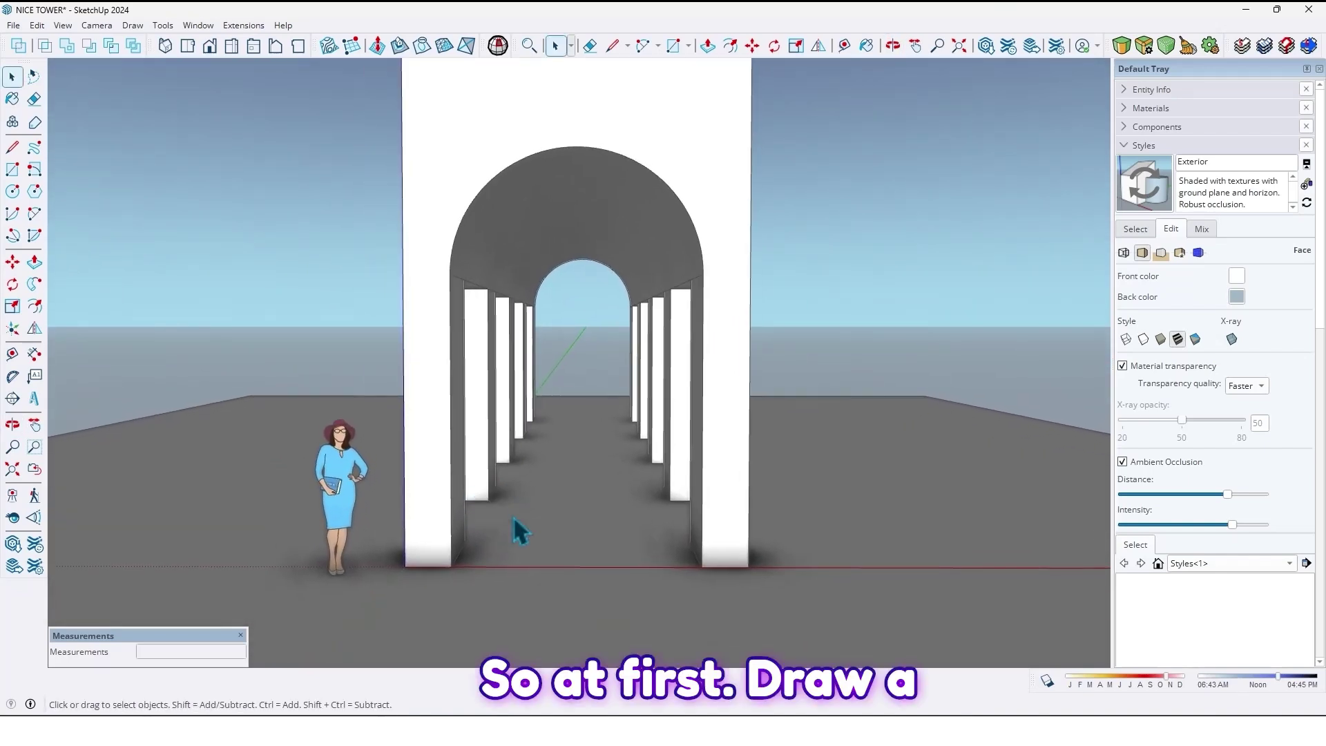
Draw a rectangle from the opening's base up to where the arch curve begins.
{"action": "key", "text": "r"}
{"action": "left_click", "coordinate": [450, 567]}
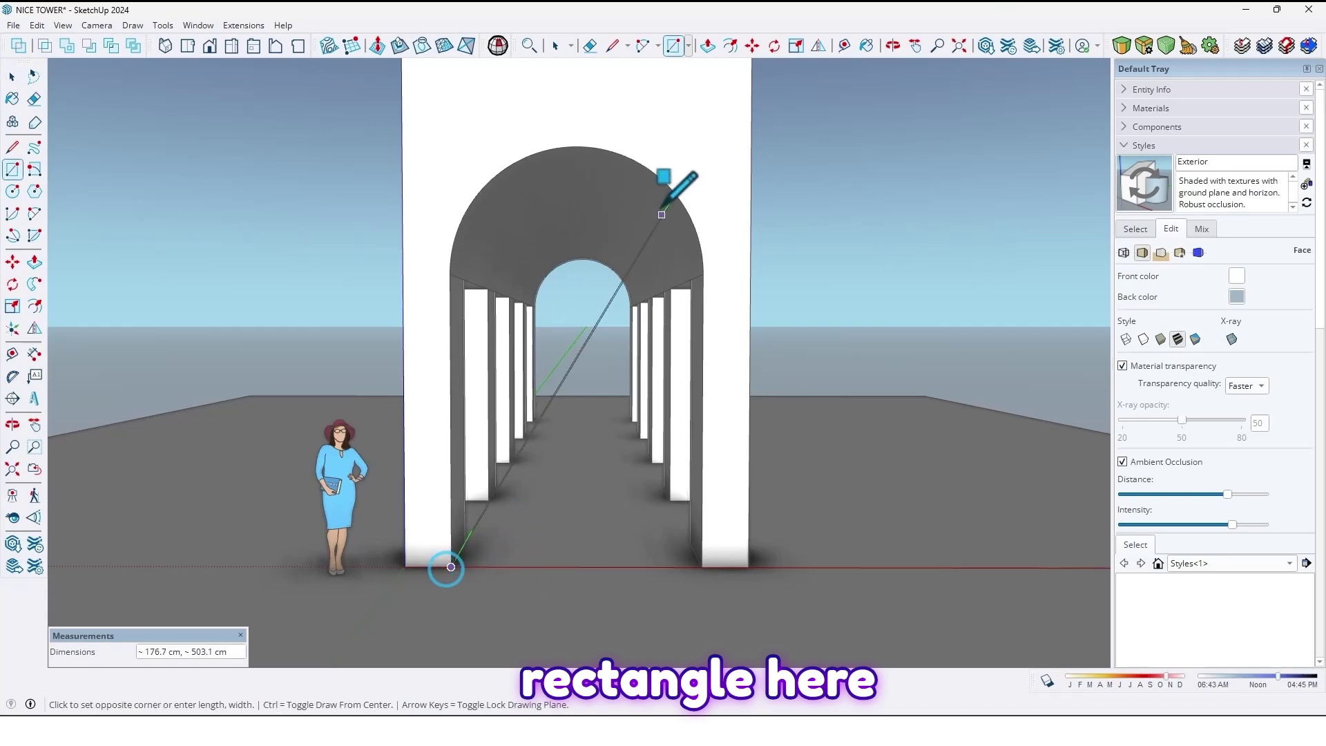
{"action": "left_click", "coordinate": [702, 274]}
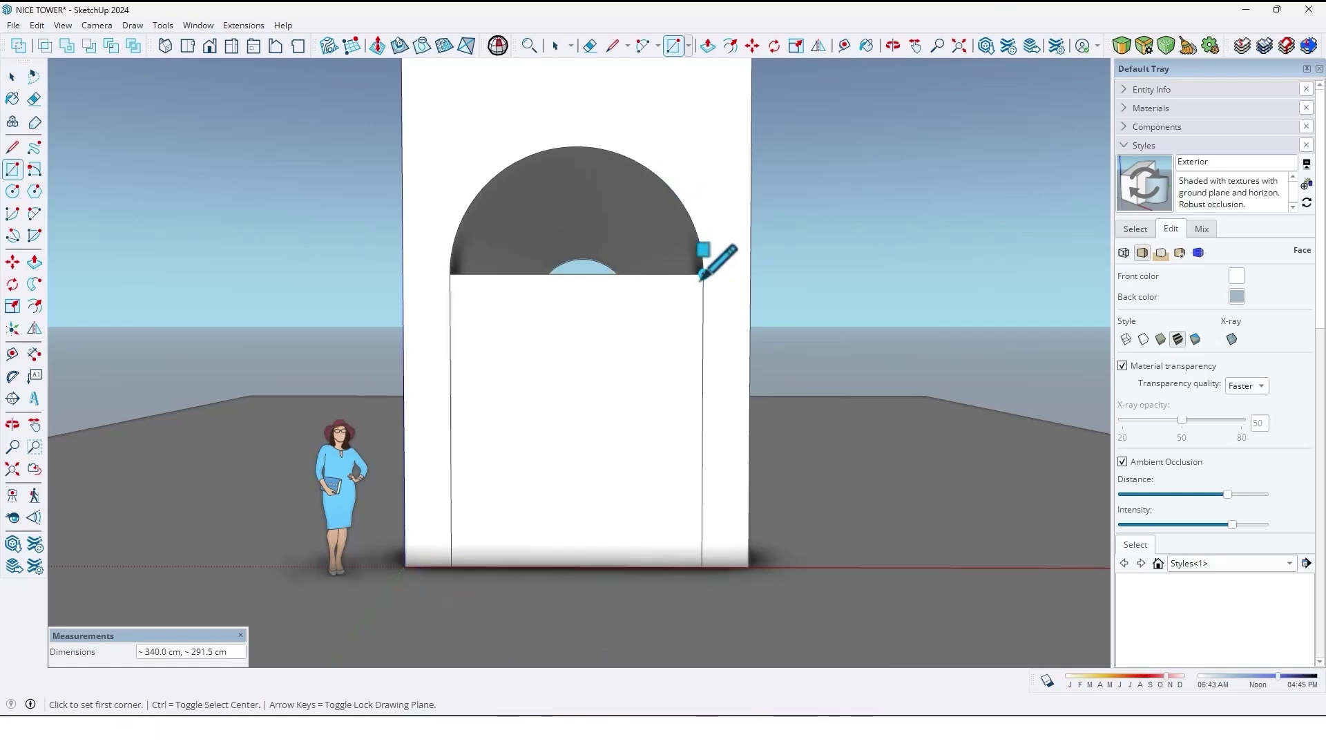
{"action": "middle_click_drag", "start_coordinate": [702, 274], "coordinate": [591, 425]}
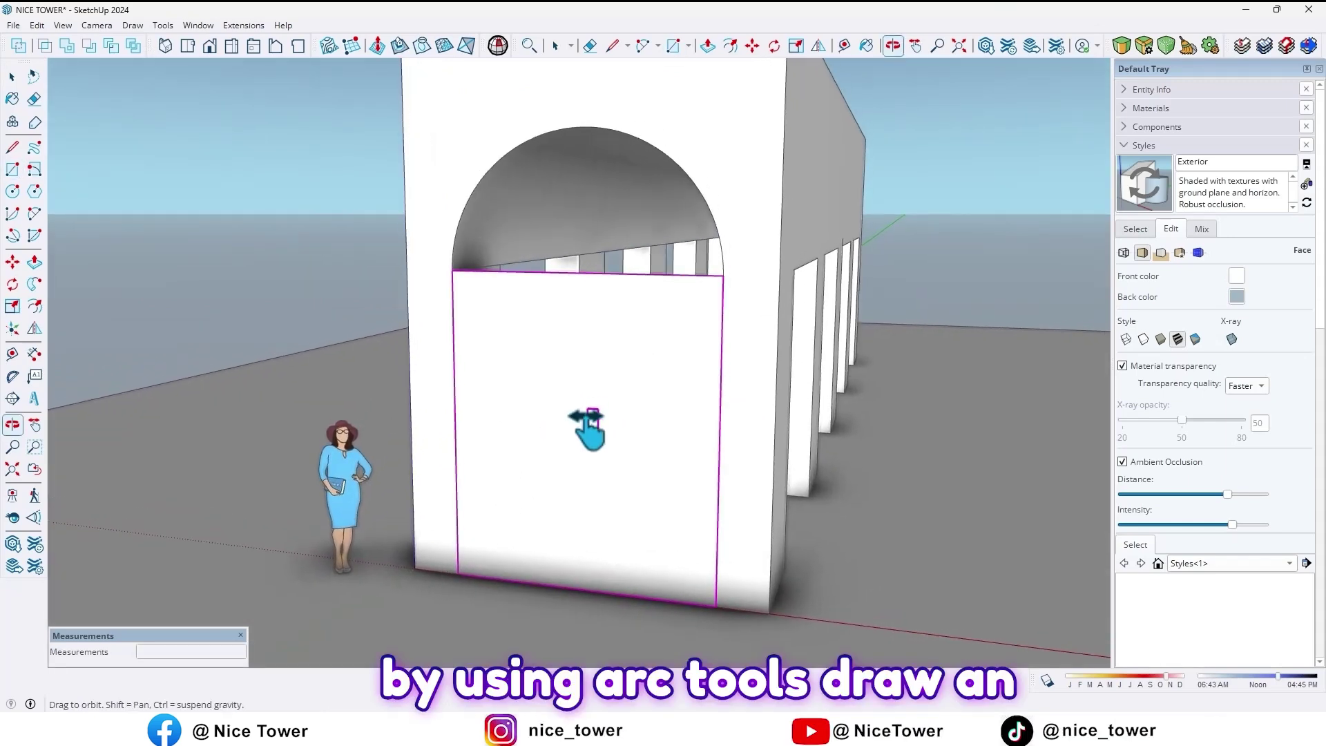
Add a half-circle arc across the top of the rectangle.
{"action": "key", "text": "a"}
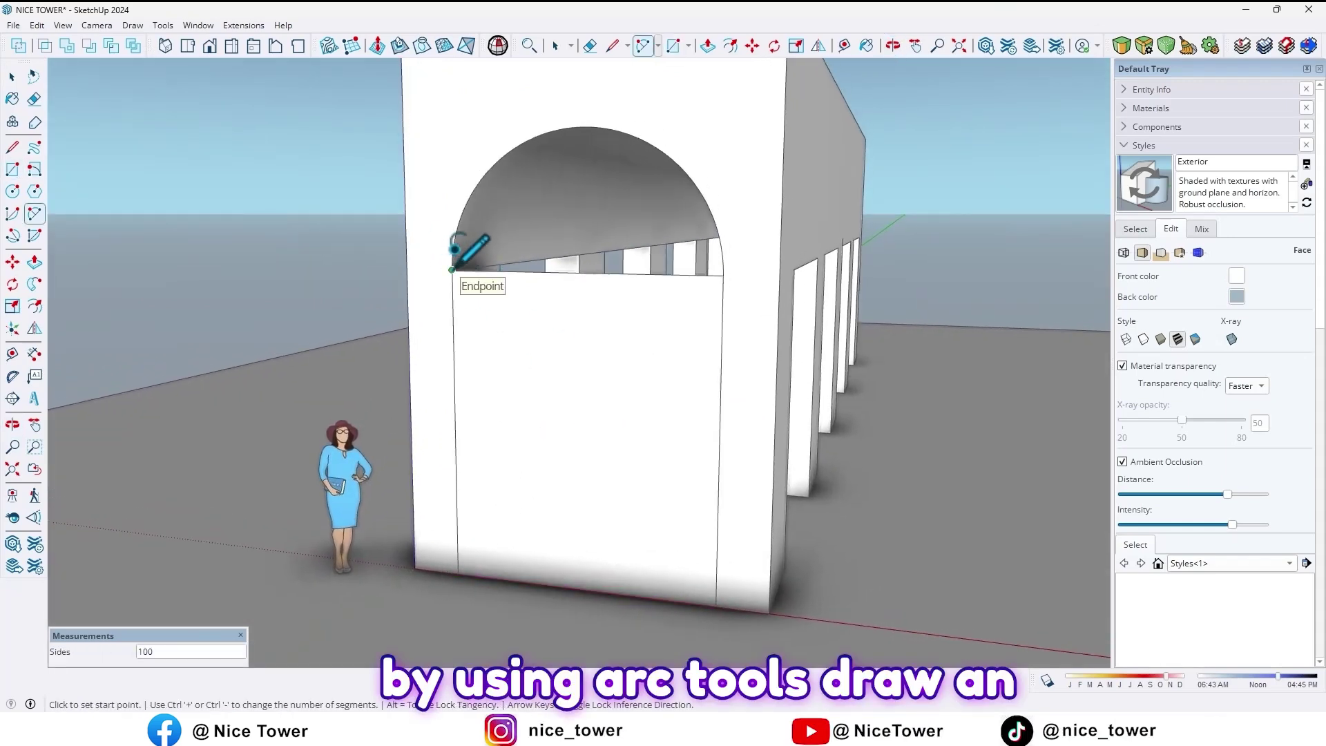
{"action": "left_click", "coordinate": [452, 269]}
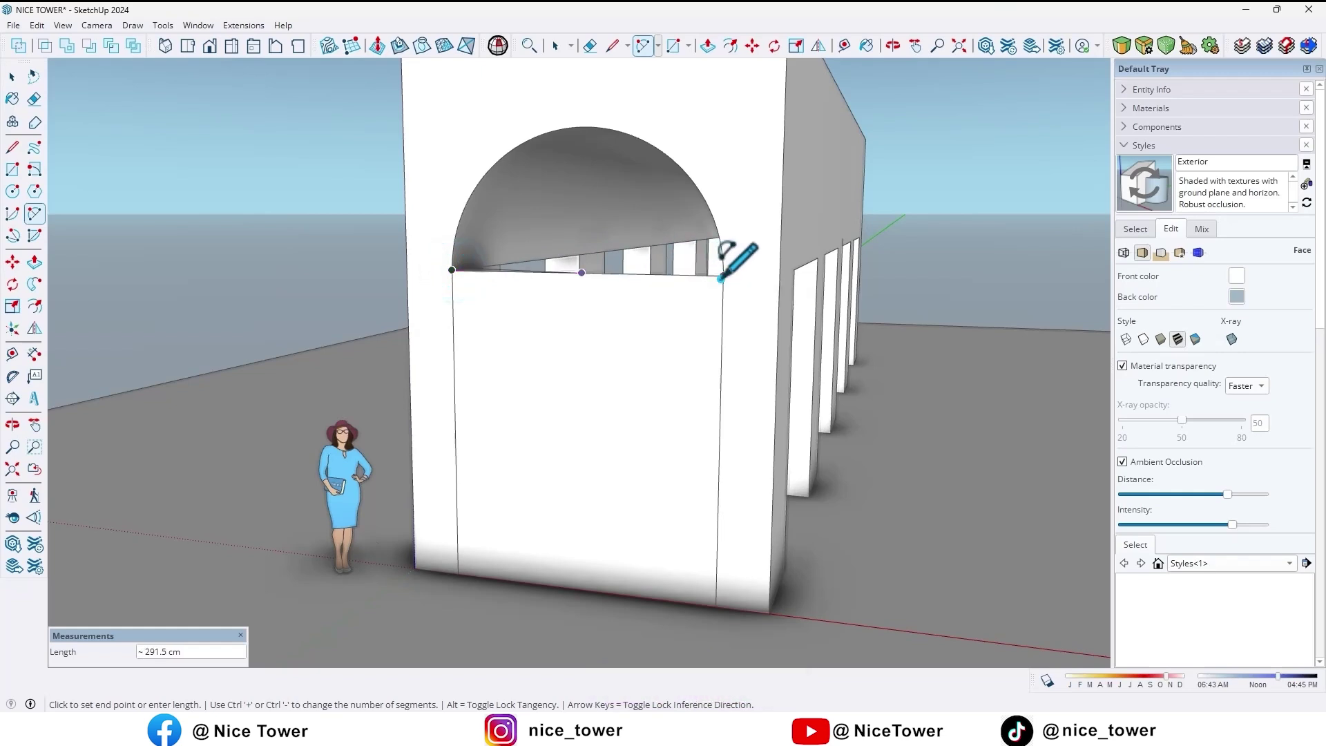
{"action": "left_click", "coordinate": [581, 126]}
{"action": "mouse_move", "coordinate": [583, 299]}
{"action": "middle_mouse_down"}
{"action": "mouse_move", "coordinate": [554, 331]}
{"action": "mouse_move", "coordinate": [578, 324]}
{"action": "middle_mouse_up"}
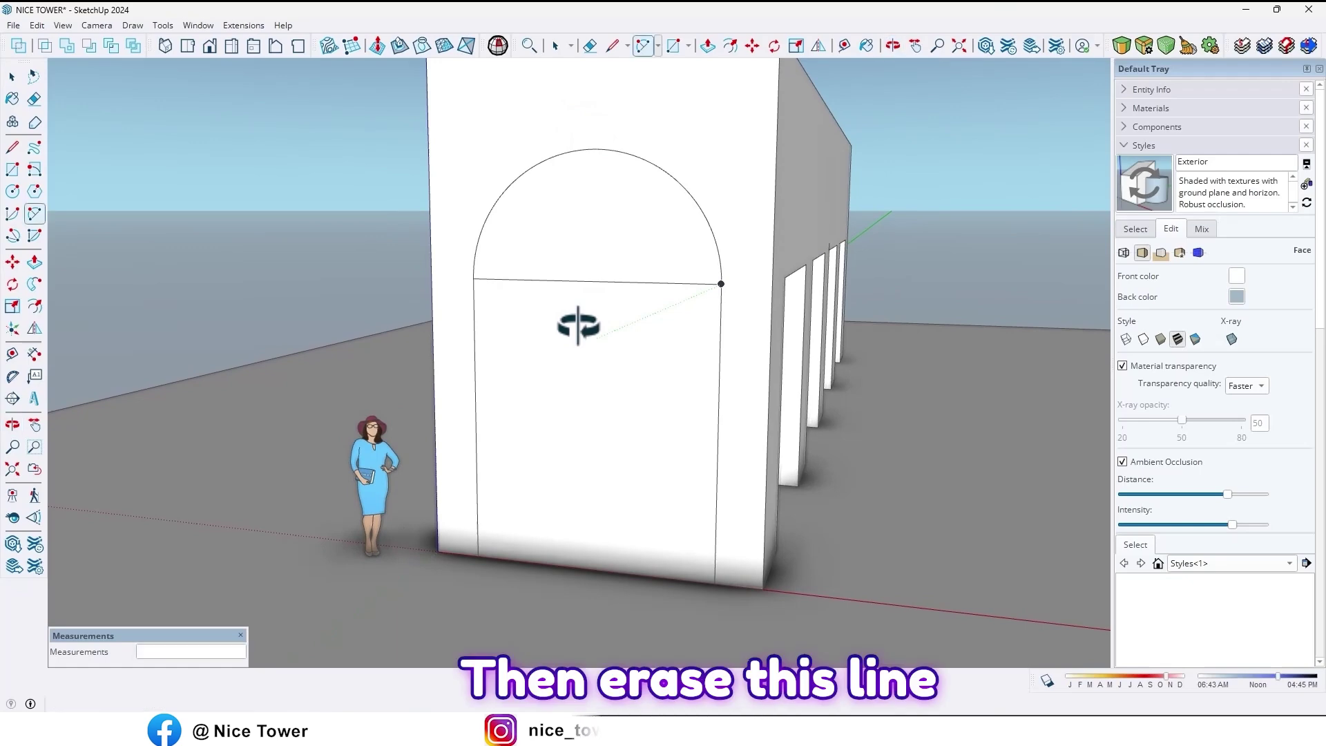
Erase the line between the arc and the rectangle, leaving one arched outline.
{"action": "left_click_drag", "start_coordinate": [565, 254], "coordinate": [569, 297]}
{"action": "scroll", "coordinate": [564, 317], "scroll_direction": "down", "scroll_amount": 3}
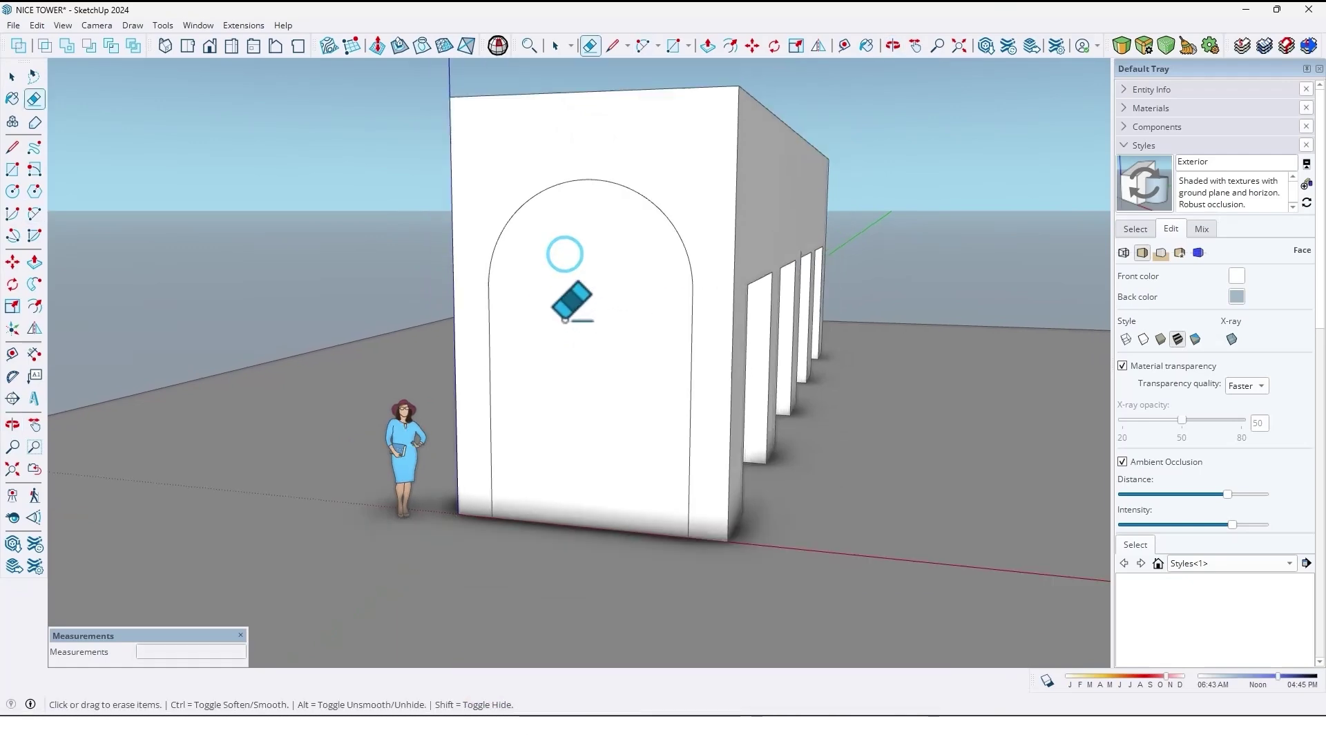
{"action": "middle_click_drag", "start_coordinate": [564, 319], "coordinate": [555, 347]}
{"action": "key", "text": "space"}
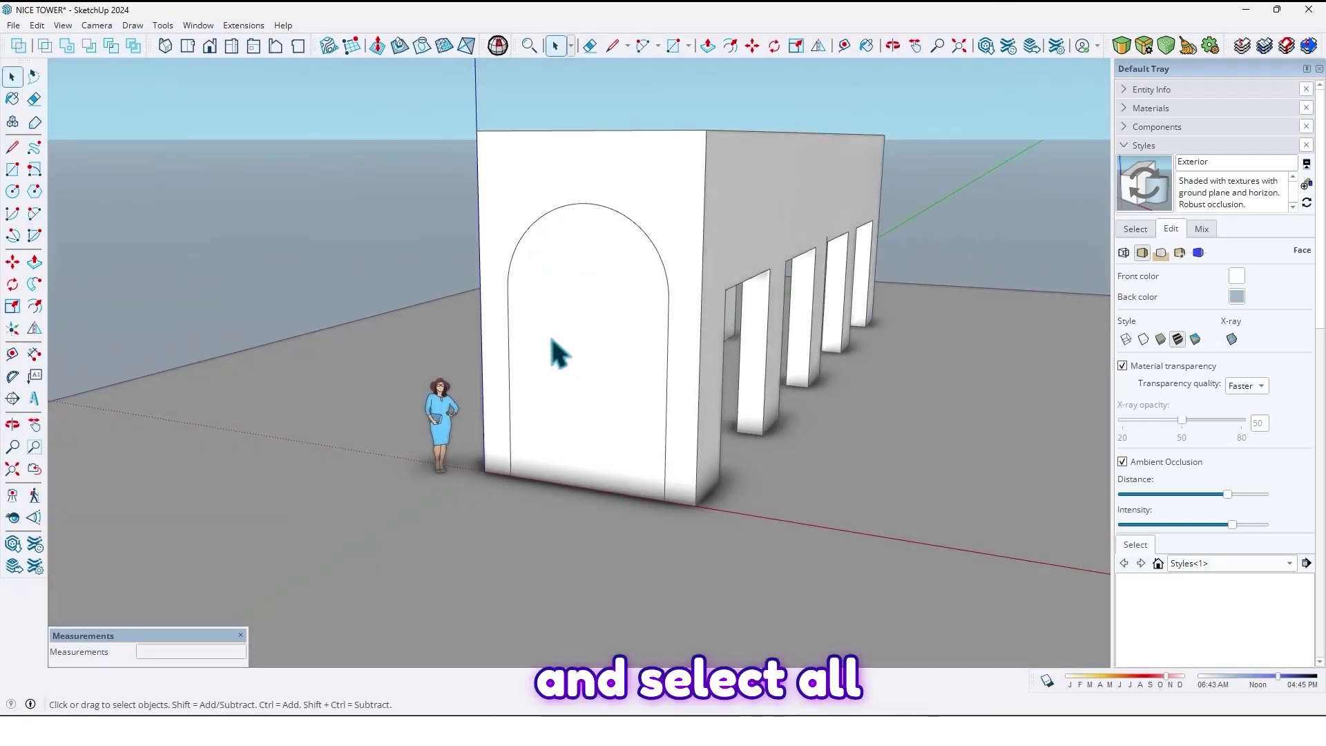
Make the arch-shaped face a group and open it for editing.
{"action": "left_click", "coordinate": [552, 339]}
{"action": "right_click", "coordinate": [552, 341]}
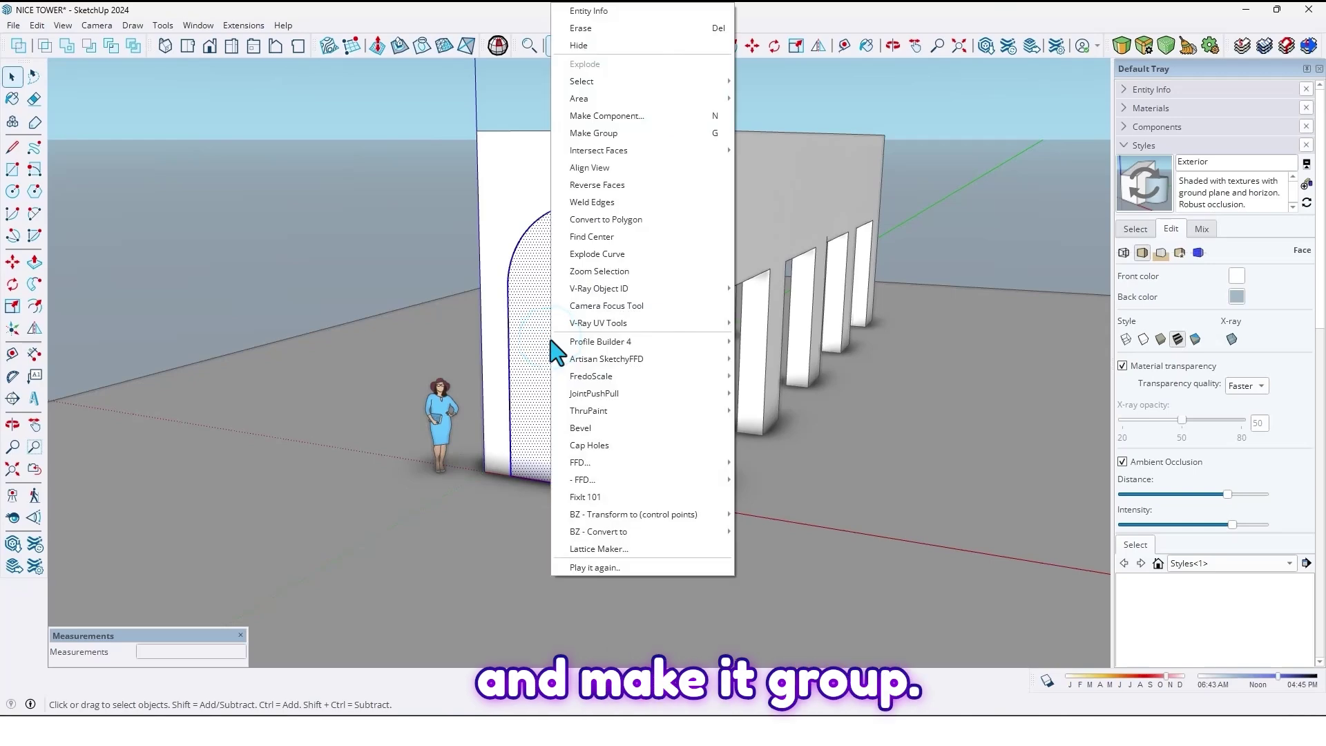
{"action": "left_click", "coordinate": [611, 135]}
{"action": "scroll", "coordinate": [580, 397], "scroll_direction": "up", "scroll_amount": 1}
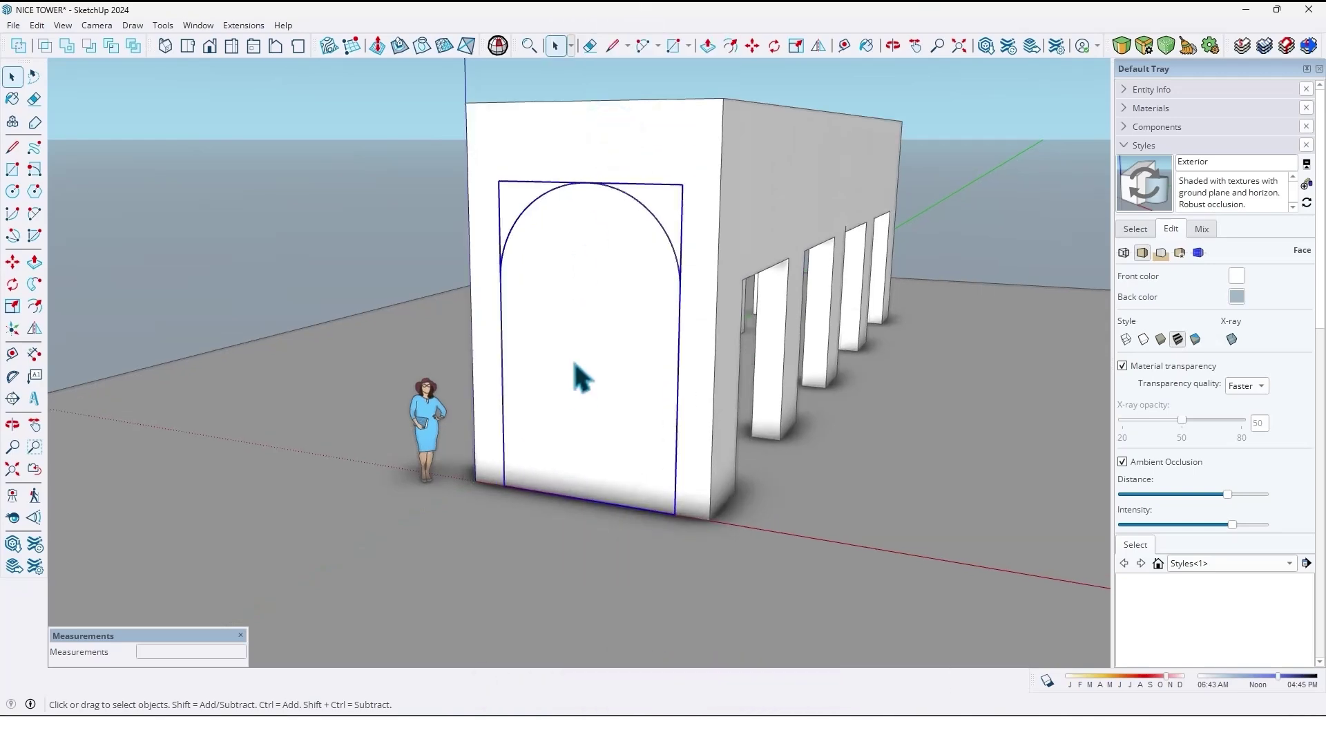
{"action": "double_click", "coordinate": [574, 363]}
{"action": "middle_click_drag", "start_coordinate": [551, 382], "coordinate": [599, 365]}
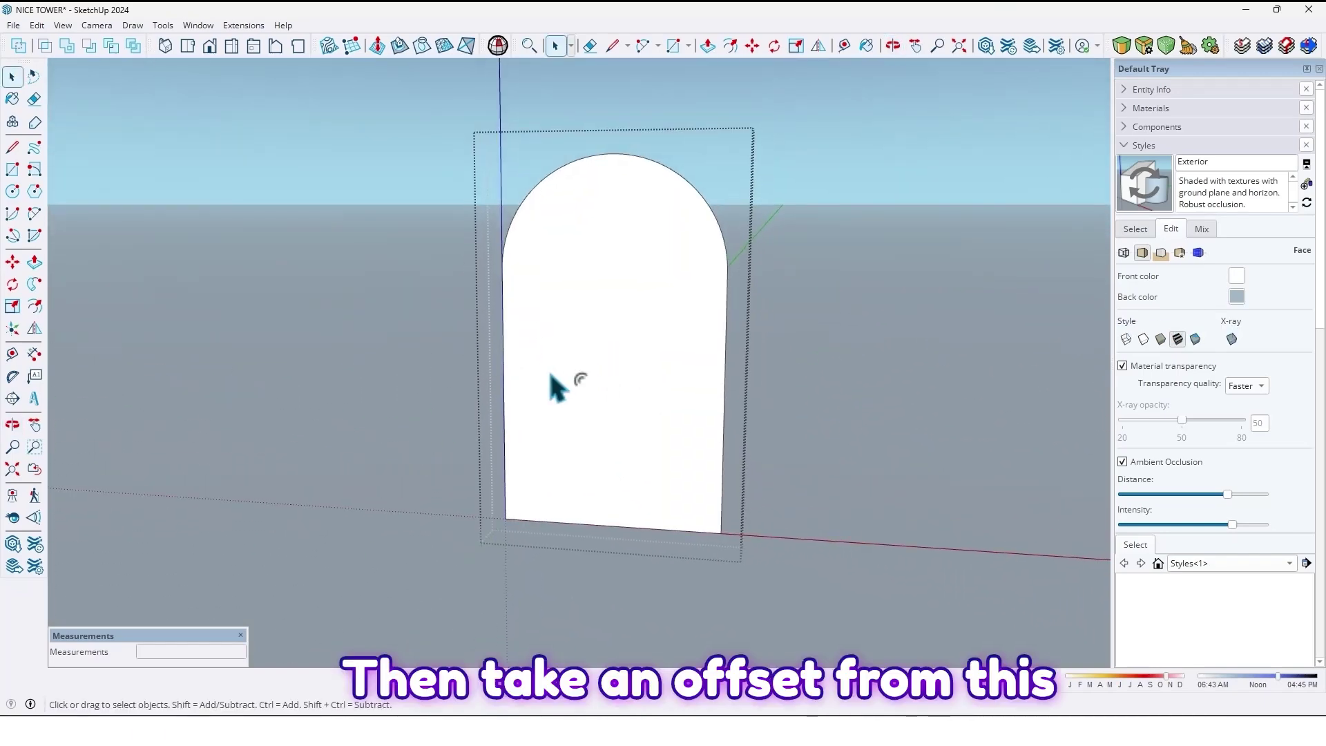
Offset the arch outline 40 cm inward and move the inner bottom edge down to the base.
{"action": "key", "text": "f"}
{"action": "left_click", "coordinate": [518, 363]}
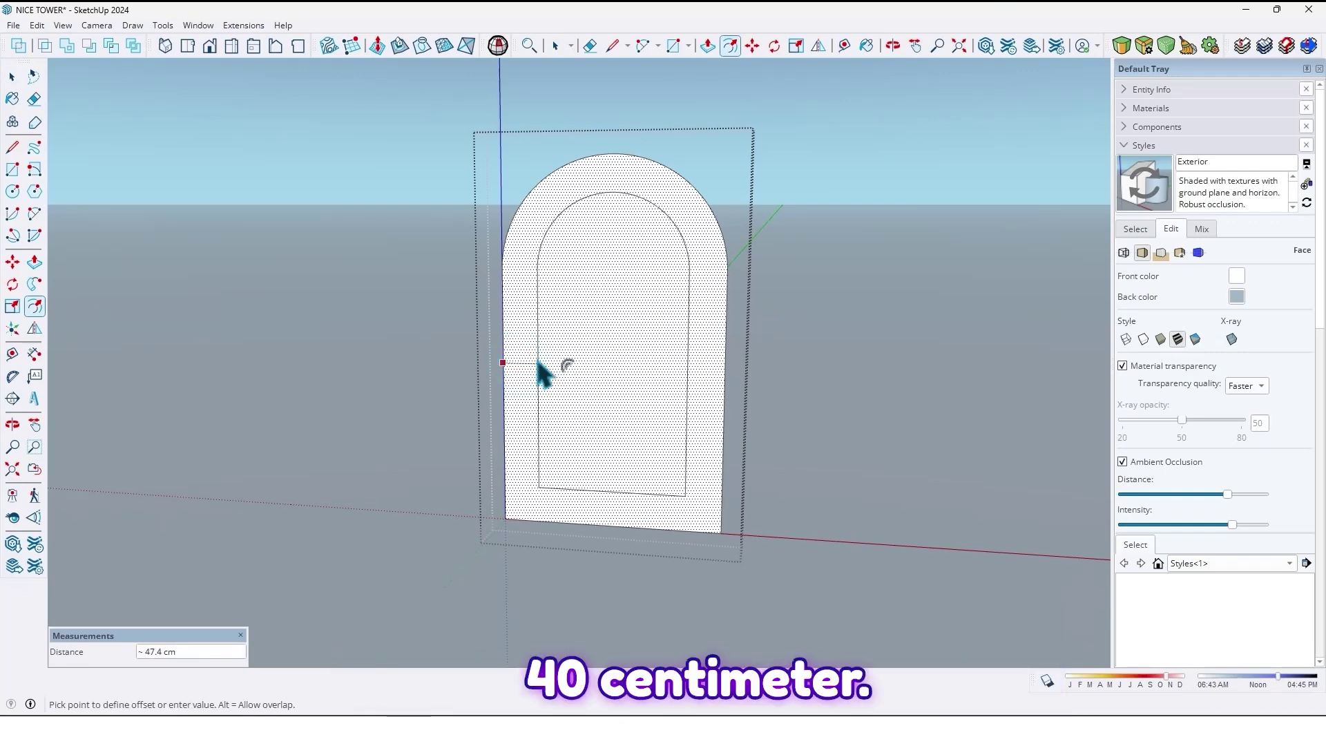
{"action": "type", "text": "40"}
{"action": "key", "text": "Return"}
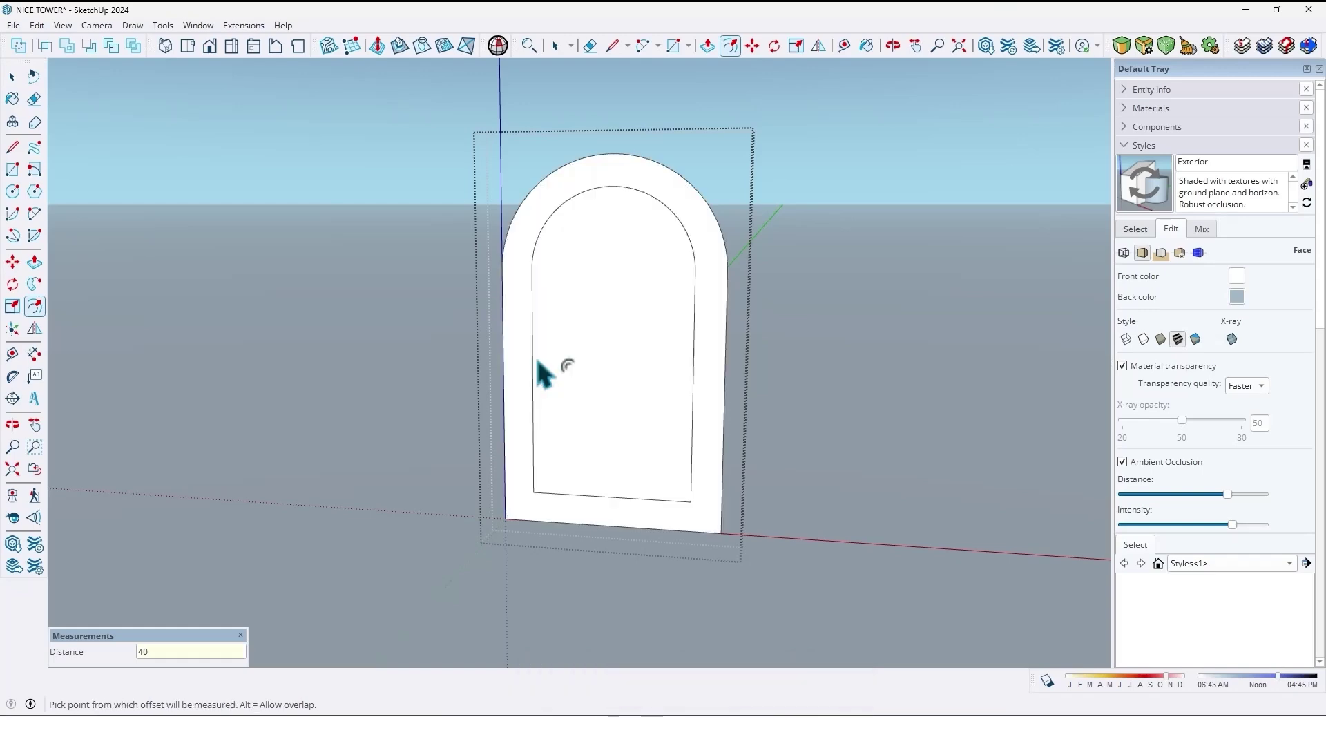
{"action": "key", "text": "m"}
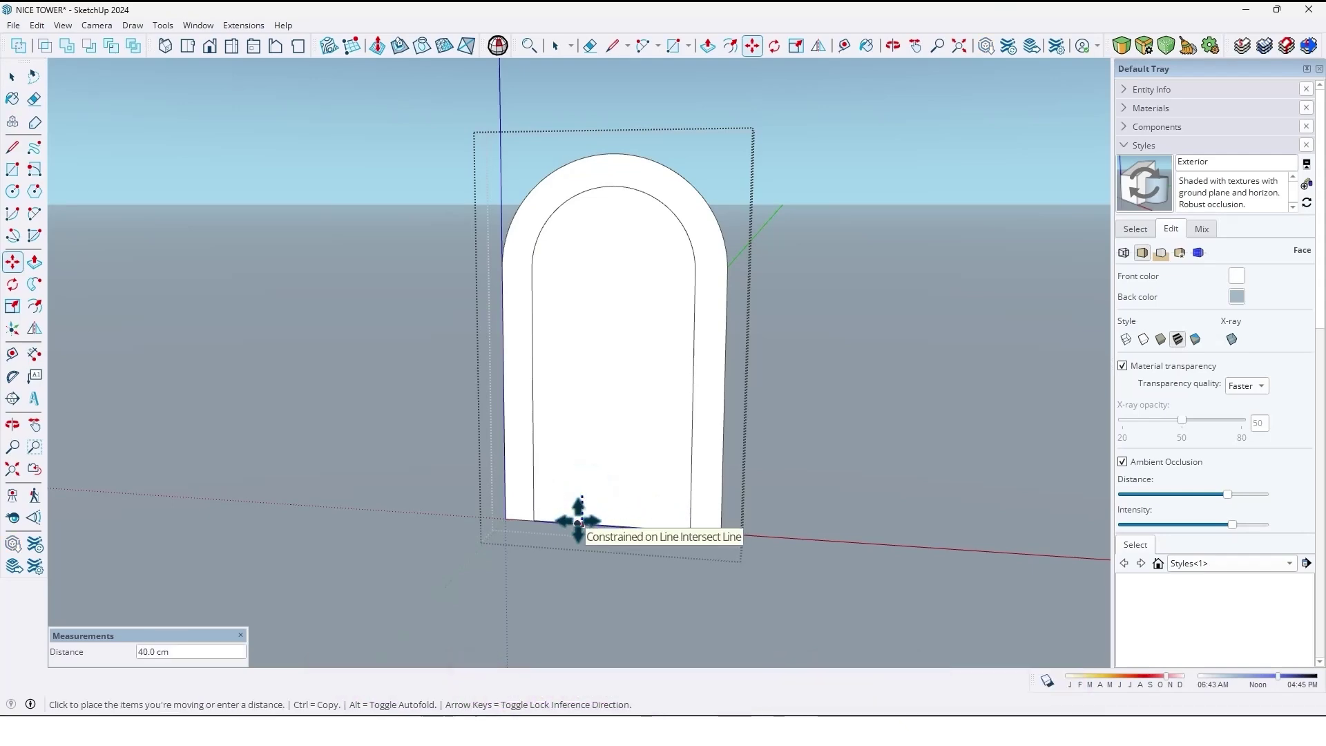
{"action": "left_click", "coordinate": [577, 522]}
{"action": "scroll", "coordinate": [586, 465], "scroll_direction": "down", "scroll_amount": 3}
{"action": "middle_click_drag", "start_coordinate": [585, 466], "coordinate": [548, 392]}
{"action": "scroll", "coordinate": [567, 462], "scroll_direction": "up", "scroll_amount": 3}
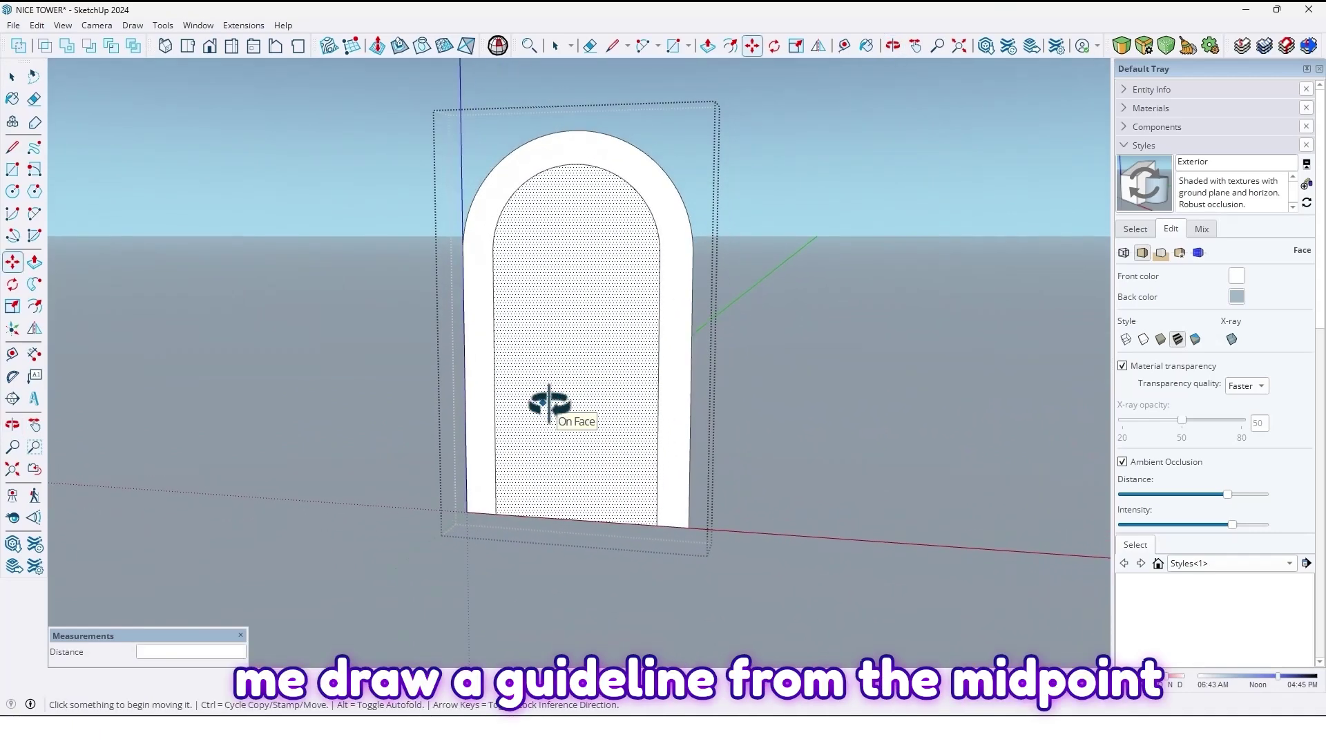
Draw a quarter curve from the inner outline's left side to the top of the centre line.
{"action": "key", "text": "l"}
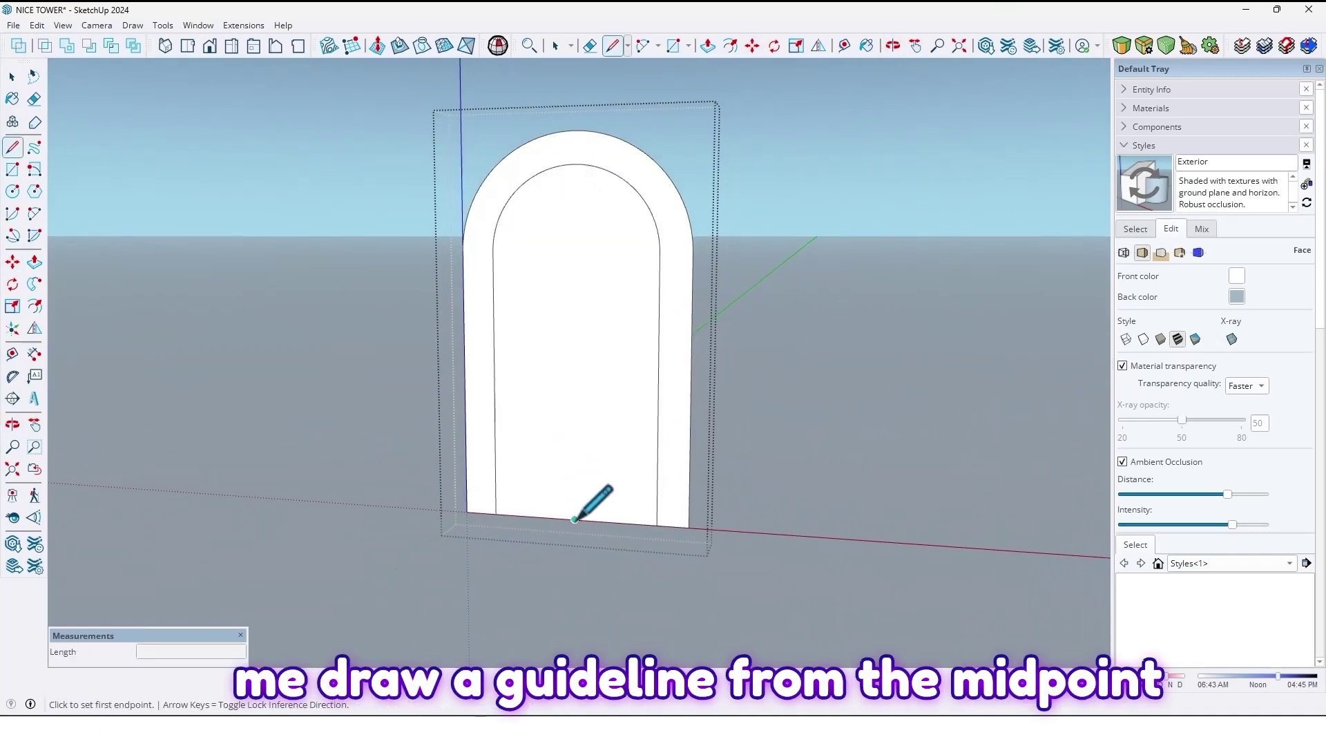
{"action": "scroll", "coordinate": [575, 518], "scroll_direction": "up", "scroll_amount": 3}
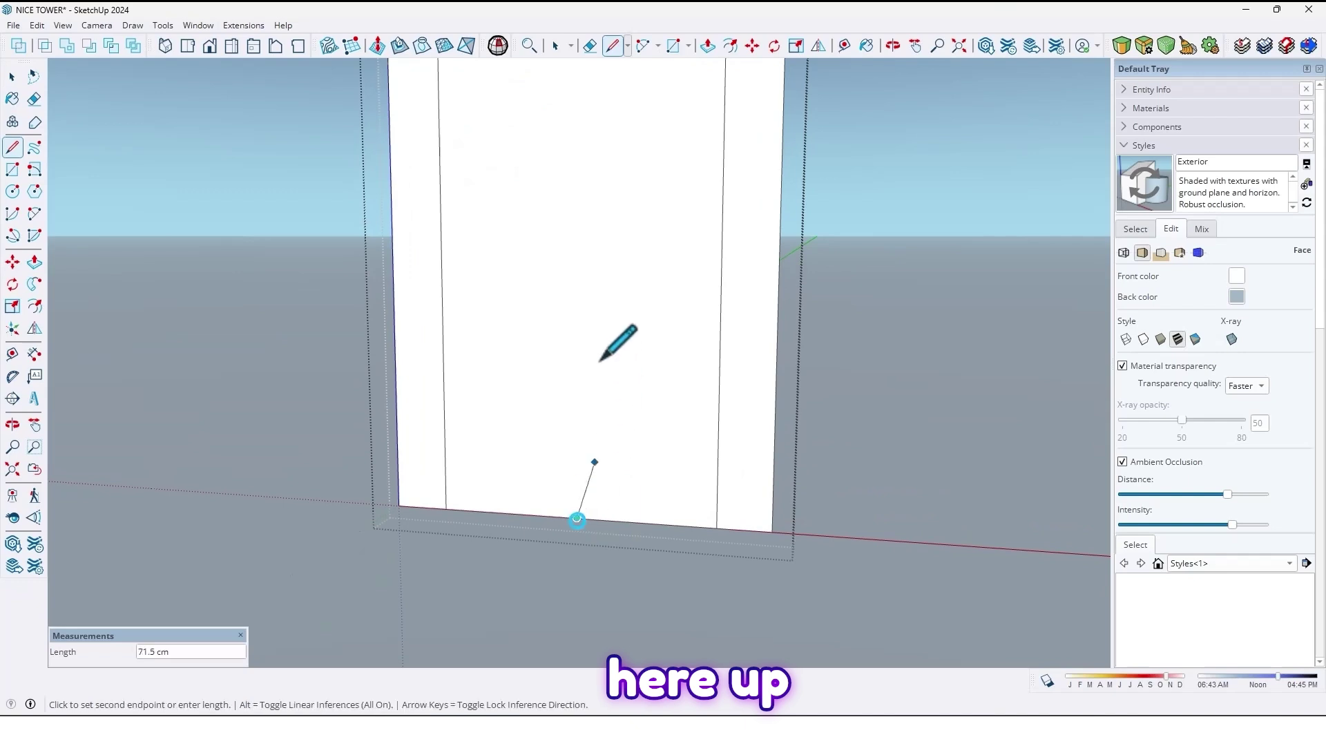
{"action": "scroll", "coordinate": [599, 359], "scroll_direction": "down", "scroll_amount": 5}
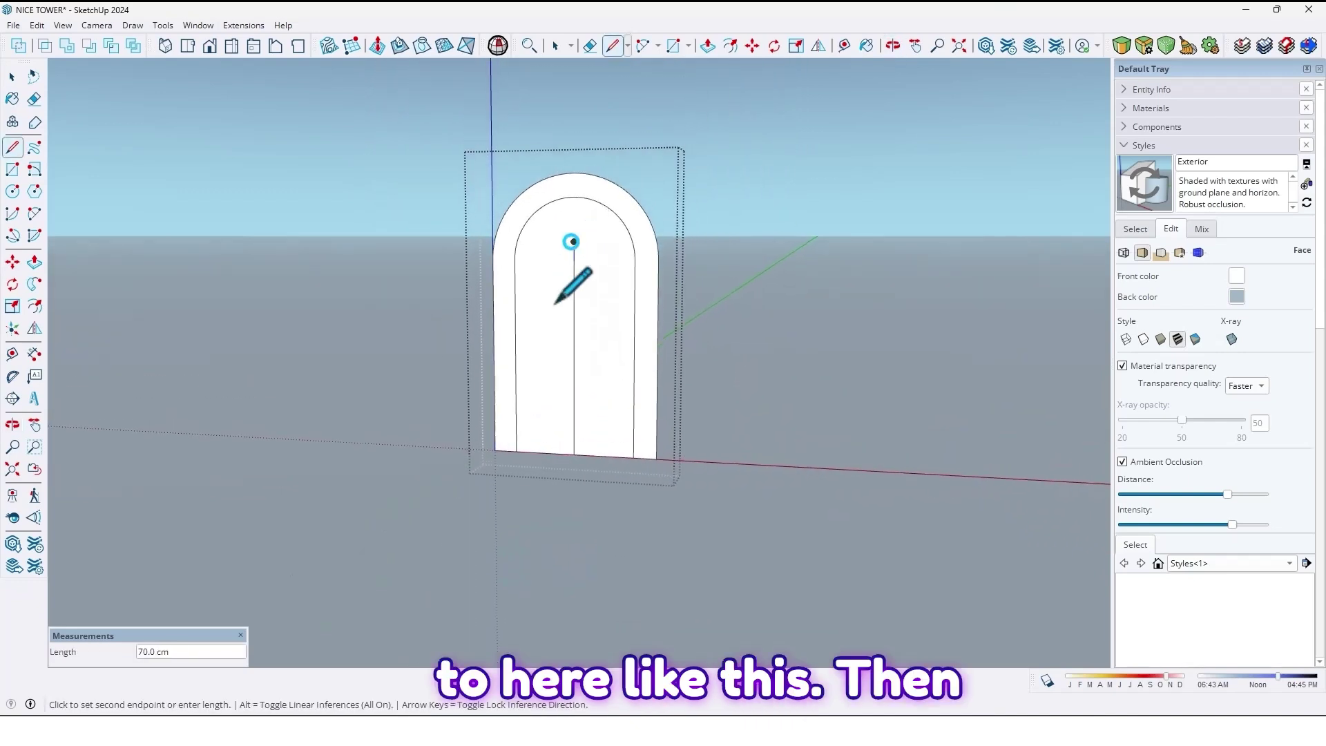
{"action": "scroll", "coordinate": [556, 302], "scroll_direction": "up", "scroll_amount": 2}
{"action": "middle_click_drag", "start_coordinate": [555, 302], "coordinate": [556, 303]}
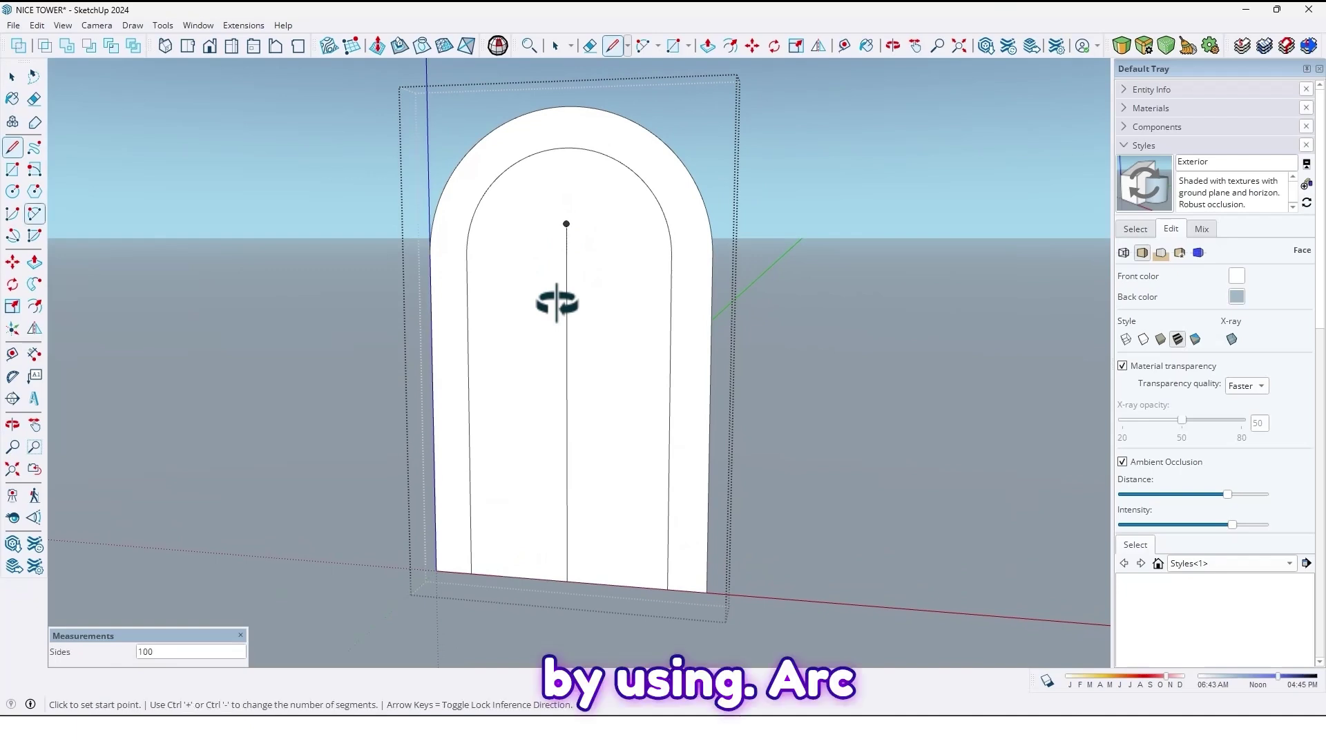
{"action": "left_click", "coordinate": [467, 330]}
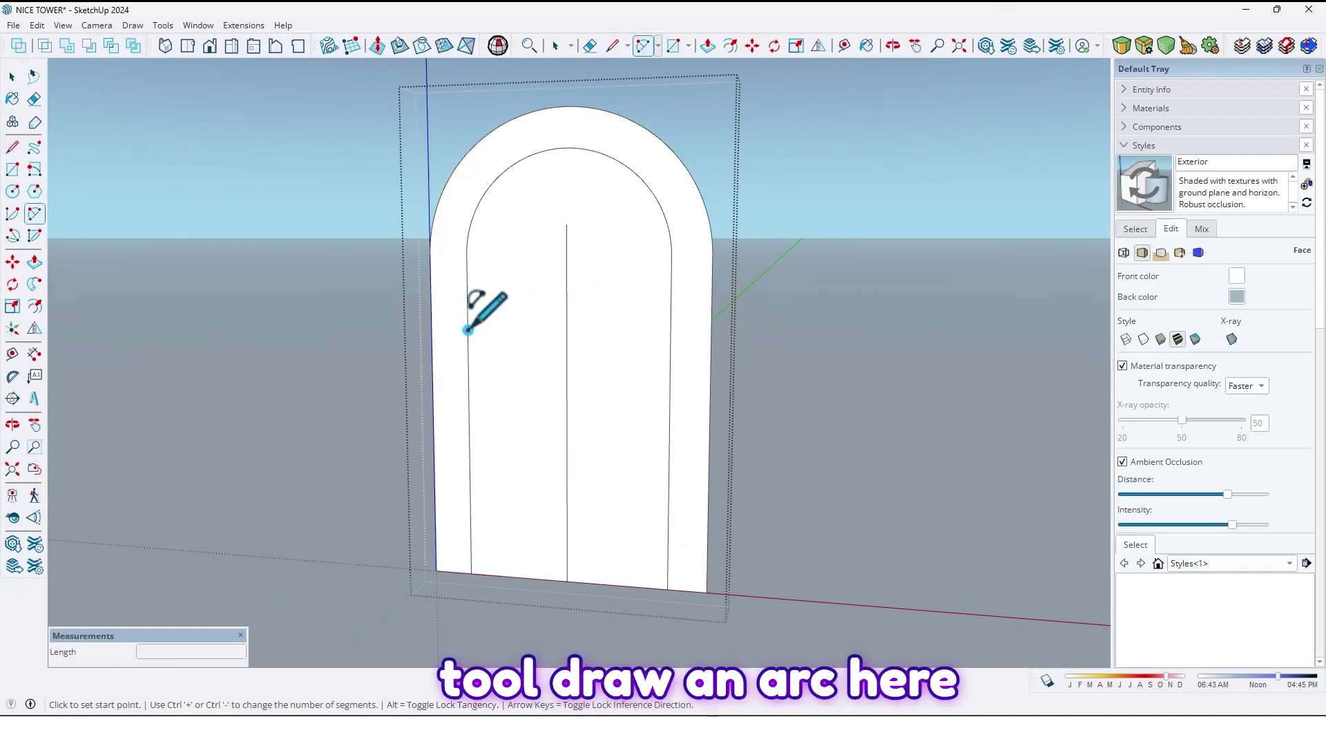
{"action": "left_click", "coordinate": [565, 224]}
{"action": "middle_click_drag", "start_coordinate": [505, 286], "coordinate": [450, 302]}
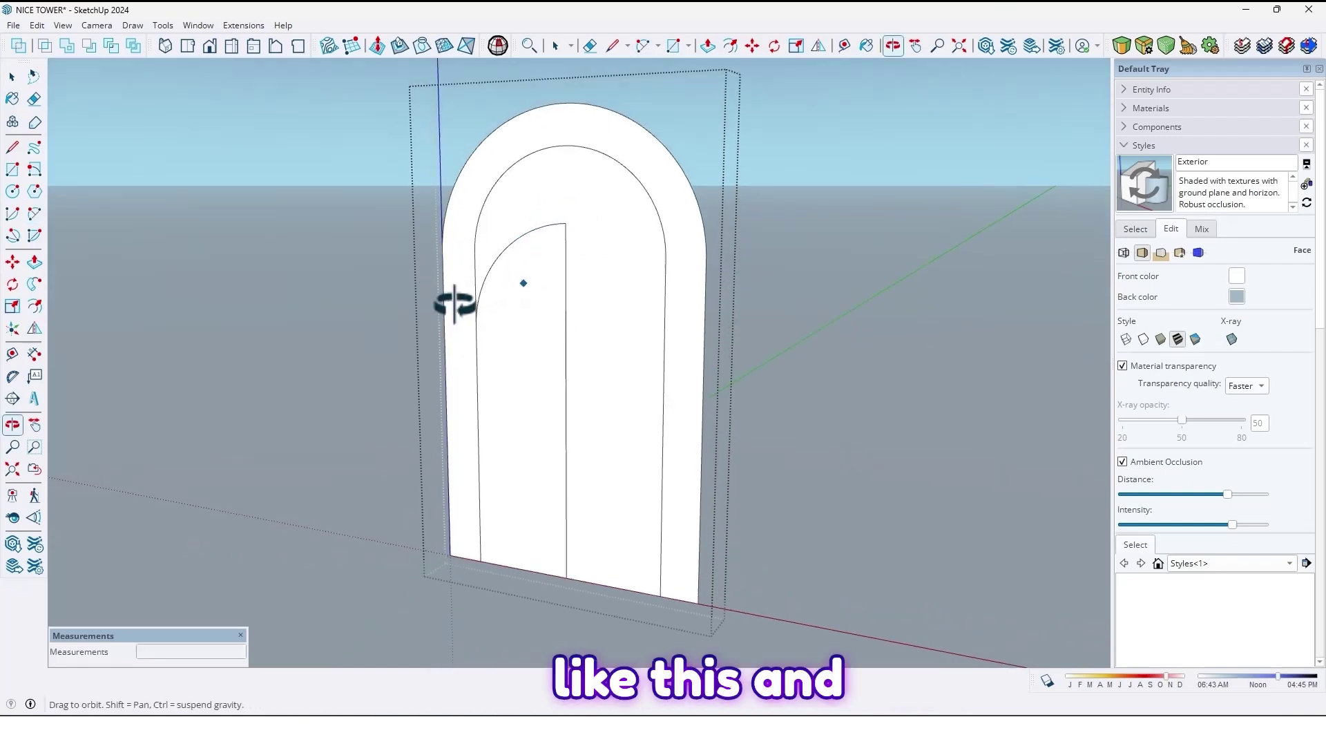
{"action": "key", "text": "space"}
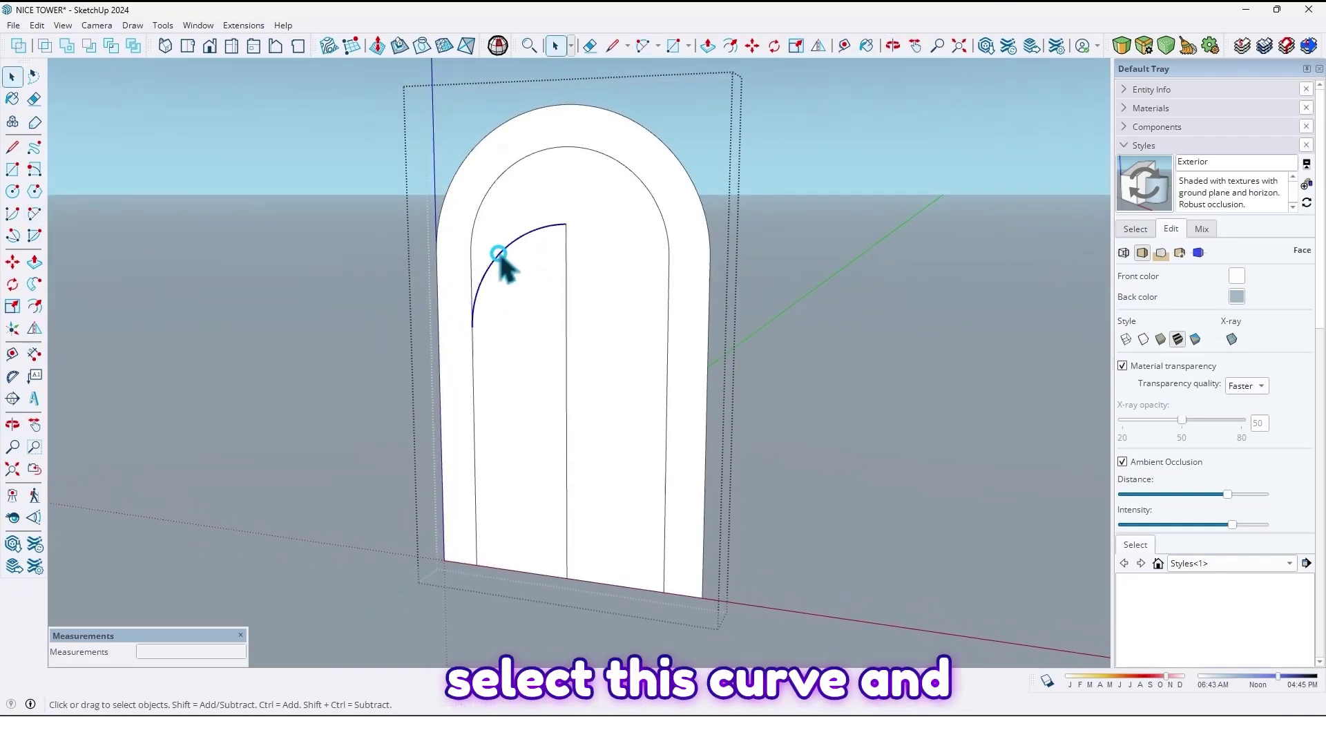
Flip a copy of the quarter curve across the centre line, then orbit to check it.
{"action": "middle_click_drag", "start_coordinate": [530, 281], "coordinate": [520, 287]}
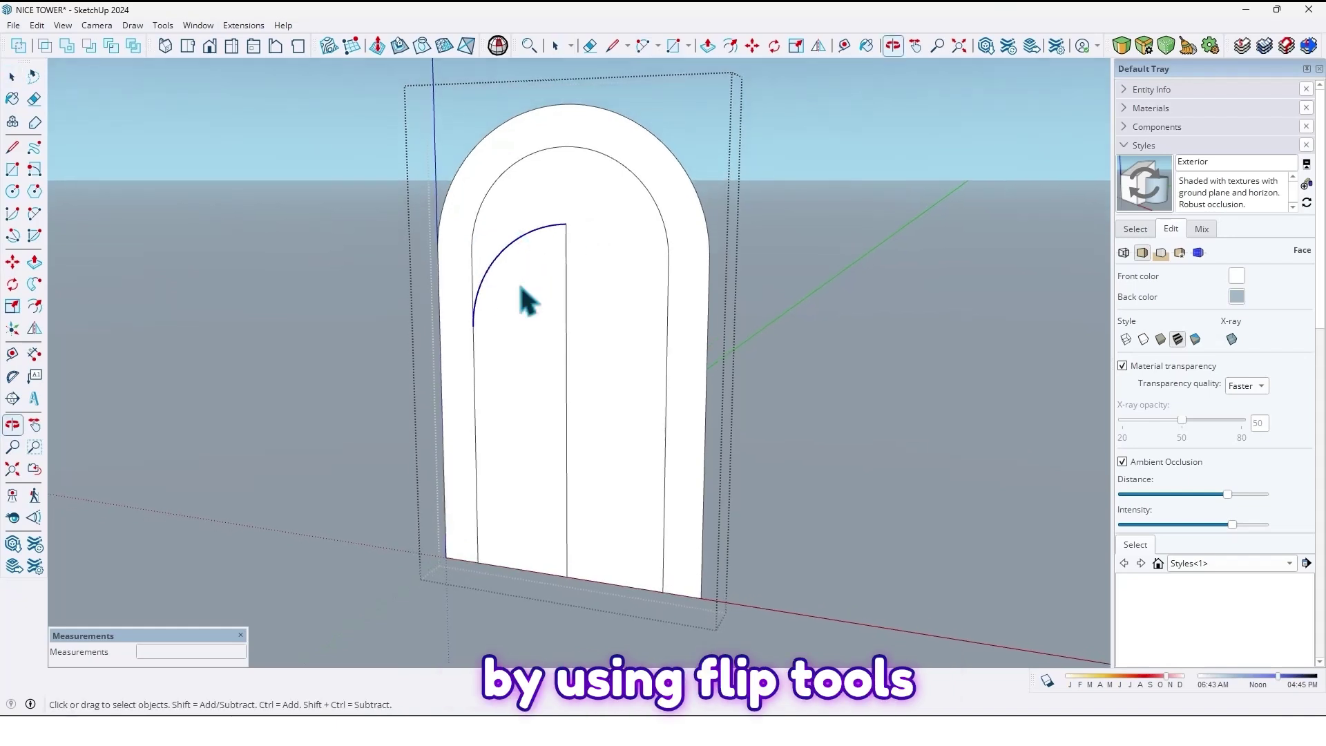
{"action": "left_click", "coordinate": [41, 329]}
{"action": "middle_click_drag", "start_coordinate": [468, 225], "coordinate": [501, 236]}
{"action": "left_click_drag", "start_coordinate": [503, 344], "coordinate": [562, 286]}
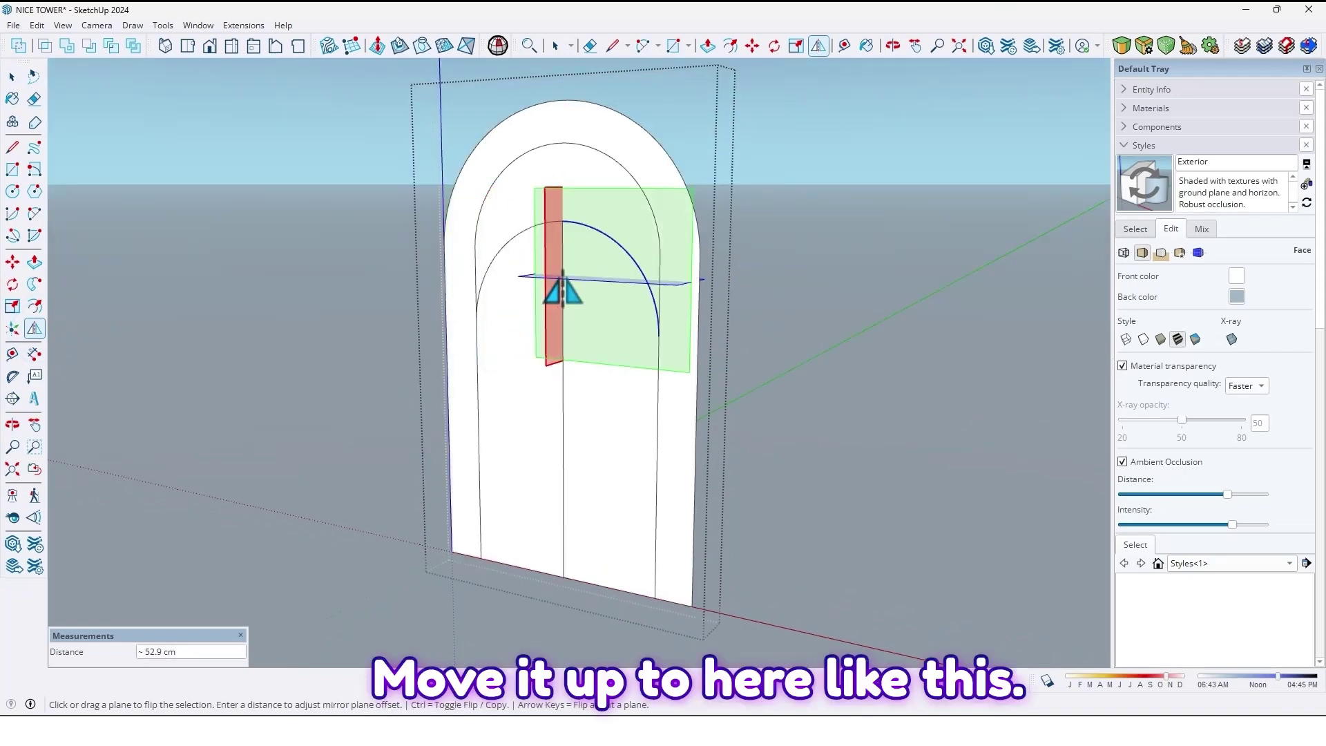
{"action": "middle_click_drag", "start_coordinate": [426, 333], "coordinate": [752, 345]}
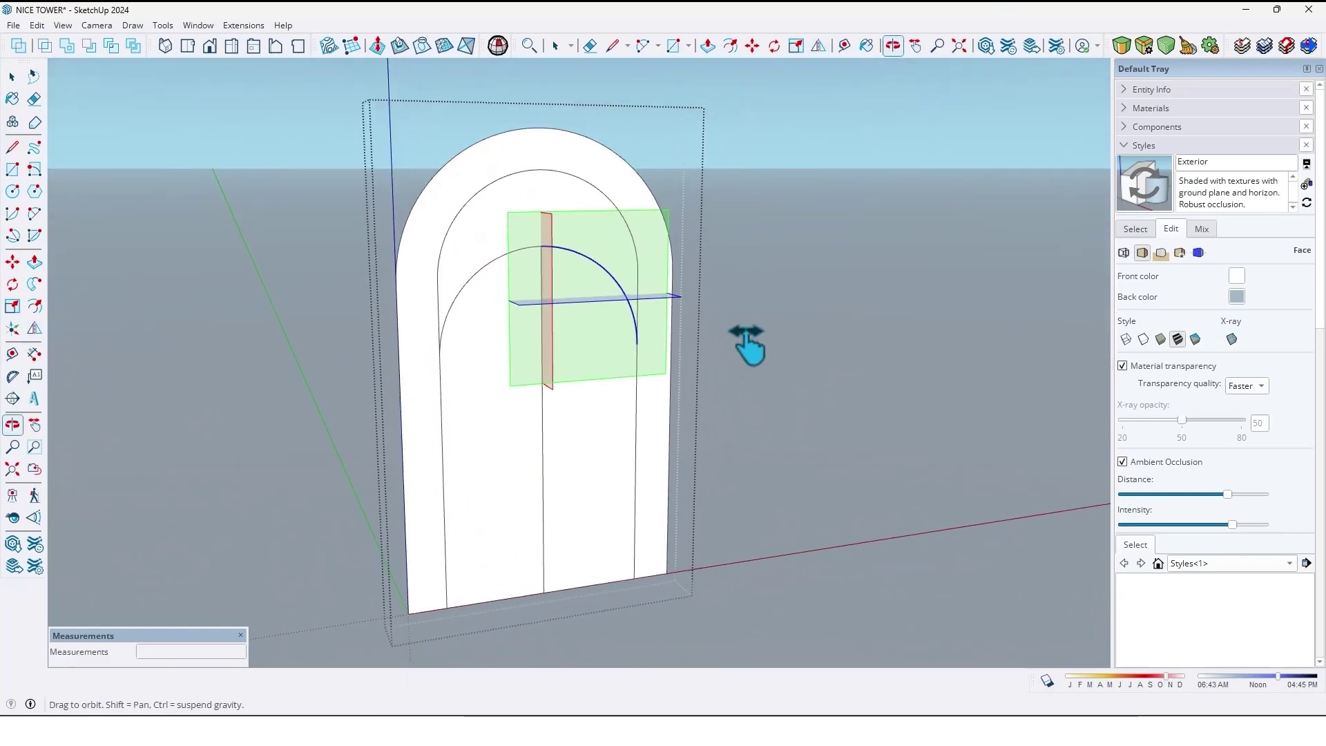
{"action": "mouse_move", "coordinate": [527, 340]}
{"action": "middle_mouse_down"}
{"action": "mouse_move", "coordinate": [533, 296]}
{"action": "mouse_move", "coordinate": [704, 237]}
{"action": "mouse_move", "coordinate": [553, 340]}
{"action": "mouse_move", "coordinate": [582, 612]}
{"action": "middle_mouse_up"}
Erase the vertical centre line, the middle arch curve and the stray short edge.
{"action": "key", "text": "e"}
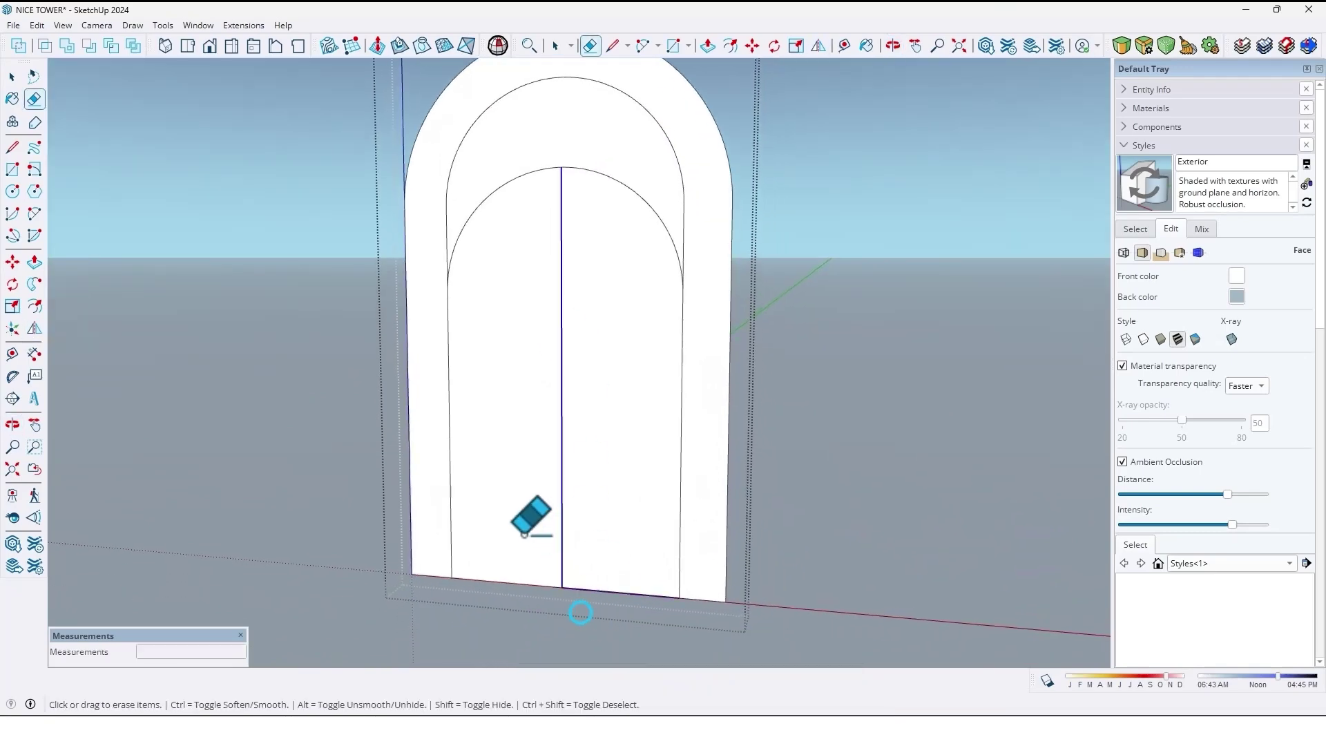
{"action": "left_click_drag", "start_coordinate": [524, 533], "coordinate": [533, 559]}
{"action": "scroll", "coordinate": [524, 386], "scroll_direction": "down", "scroll_amount": 3}
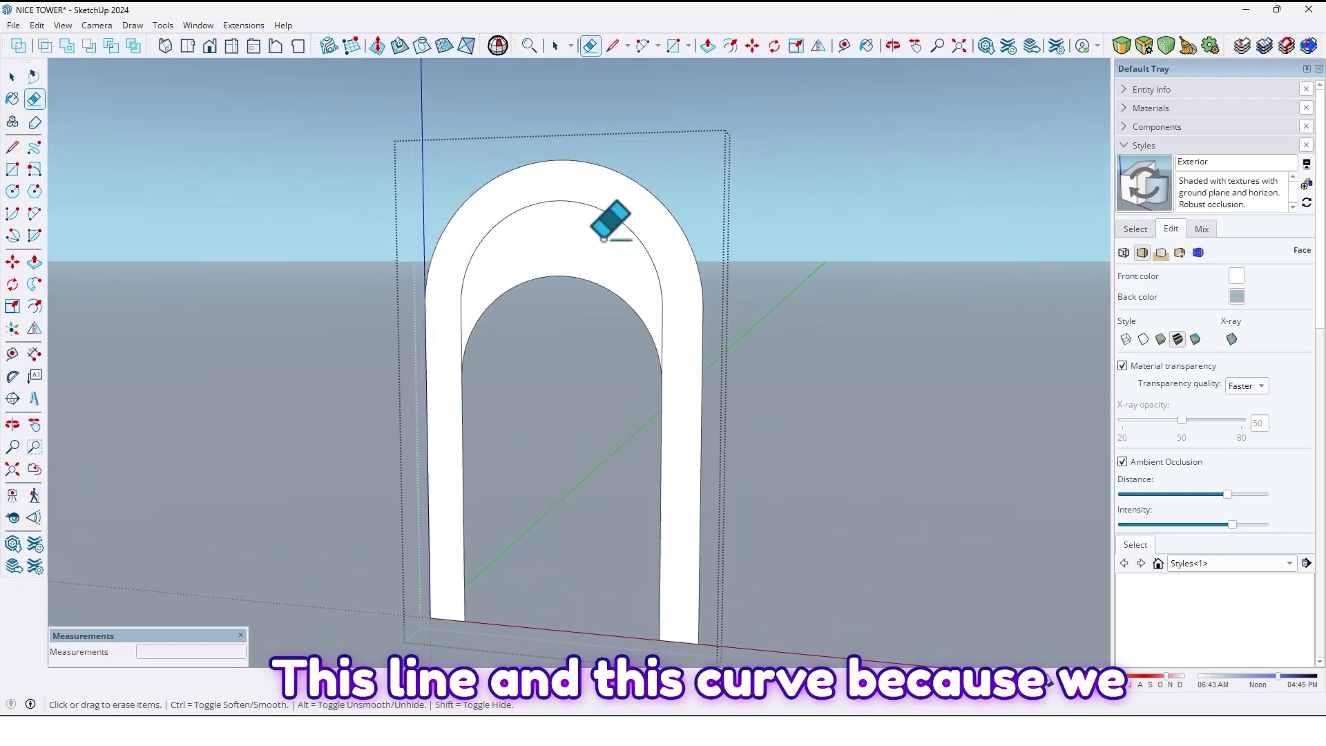
{"action": "left_click", "coordinate": [604, 237]}
{"action": "scroll", "coordinate": [667, 332], "scroll_direction": "up", "scroll_amount": 2}
{"action": "left_click", "coordinate": [663, 301]}
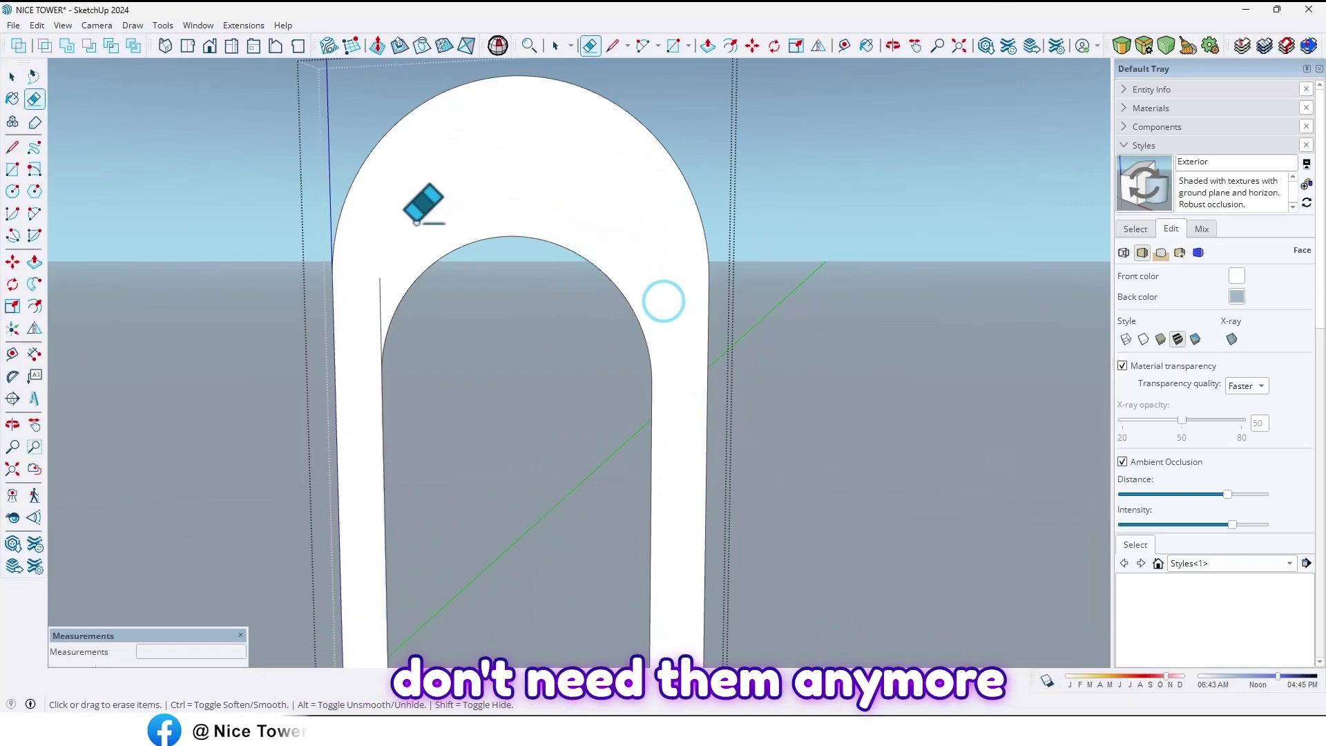
{"action": "left_click", "coordinate": [379, 299]}
{"action": "scroll", "coordinate": [379, 298], "scroll_direction": "down", "scroll_amount": 2}
{"action": "mouse_move", "coordinate": [381, 297]}
{"action": "middle_mouse_down"}
{"action": "mouse_move", "coordinate": [914, 302]}
{"action": "mouse_move", "coordinate": [374, 309]}
{"action": "mouse_move", "coordinate": [464, 299]}
{"action": "mouse_move", "coordinate": [423, 341]}
{"action": "middle_mouse_up"}
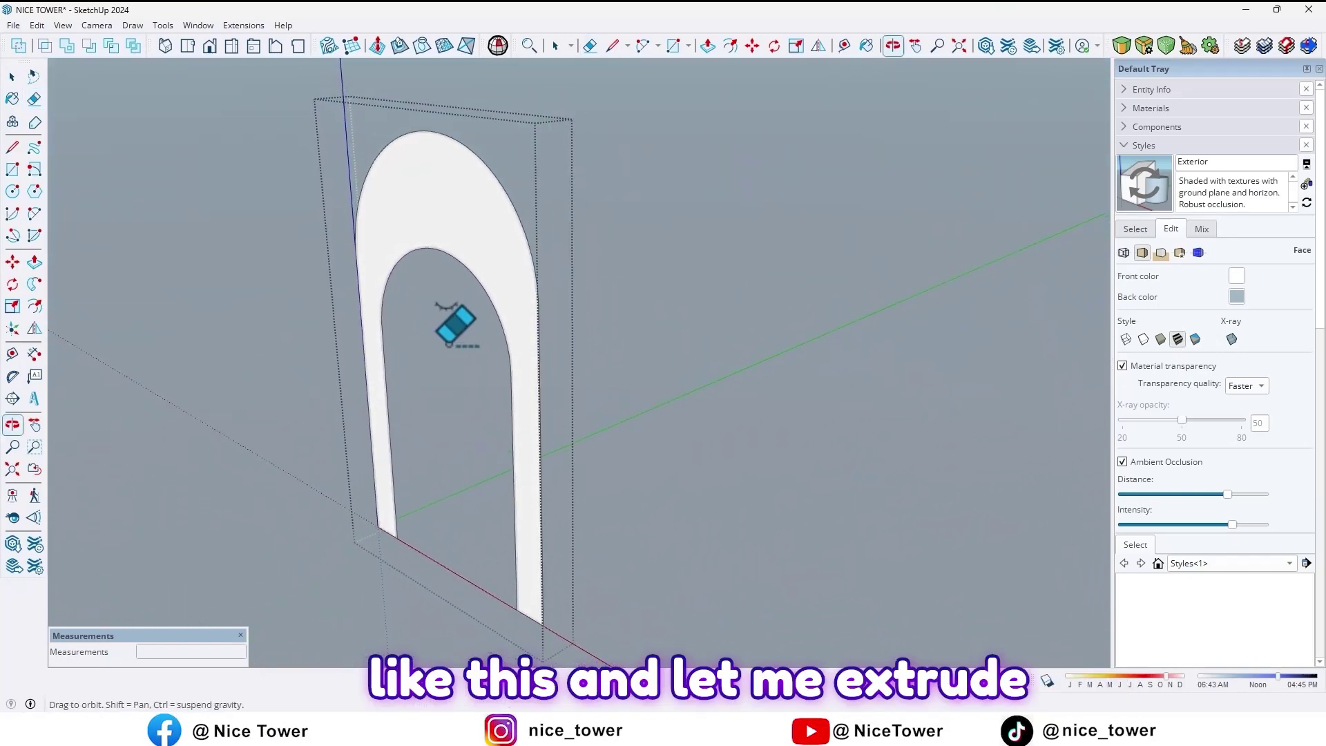
Push/Pull the arch face out 50 cm into a solid.
{"action": "key", "text": "p"}
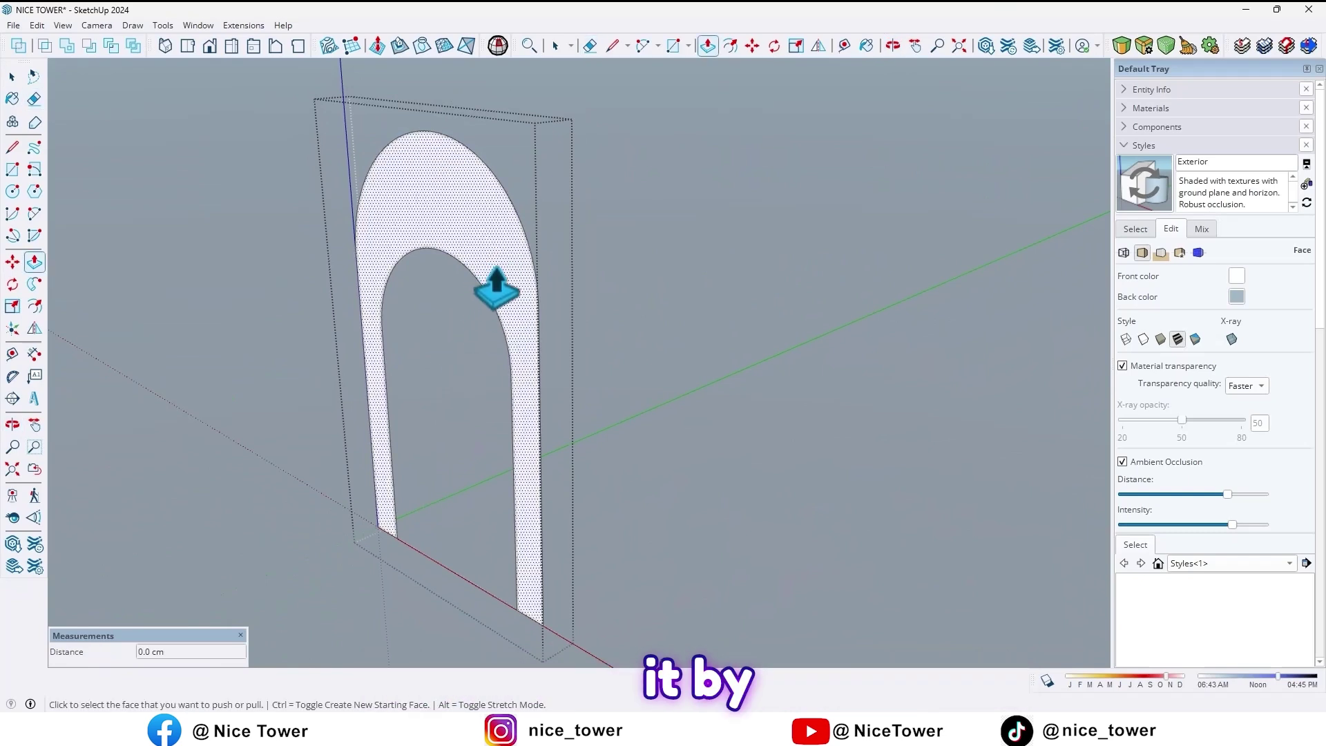
{"action": "left_click", "coordinate": [495, 290]}
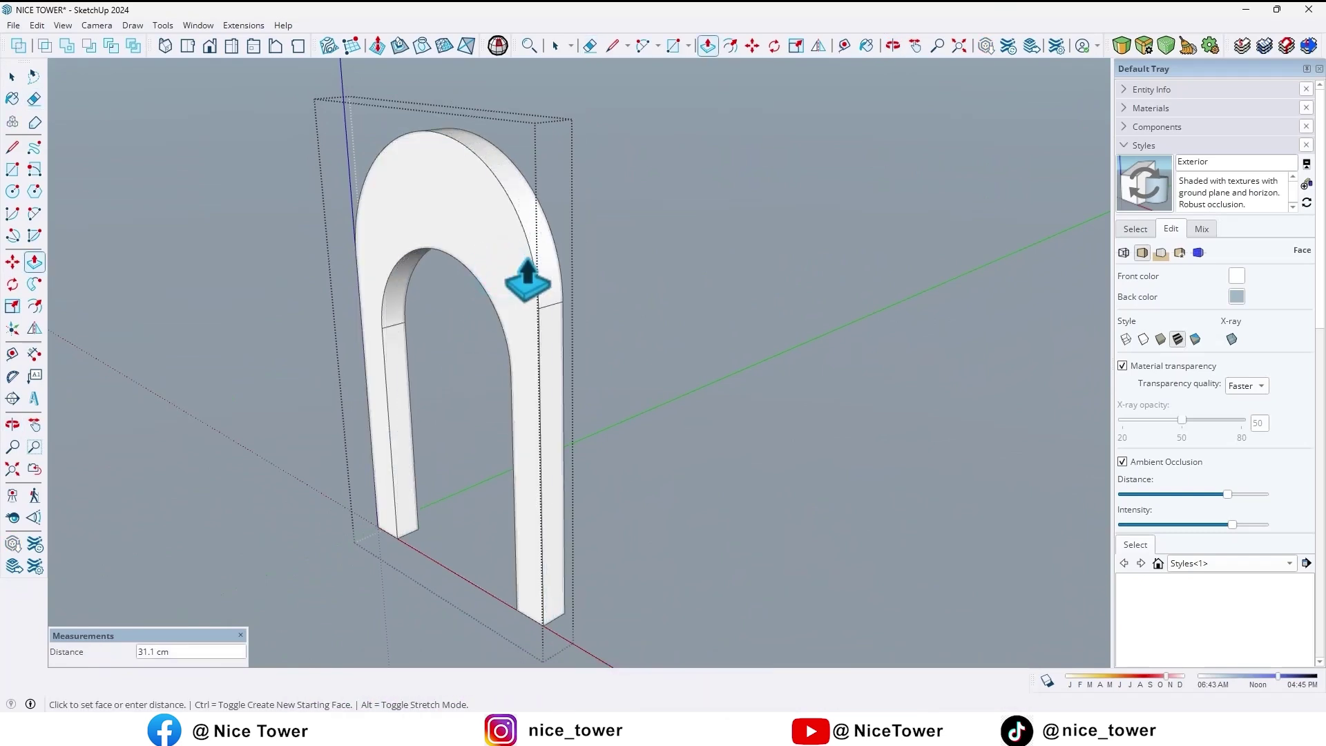
{"action": "key", "text": "Return"}
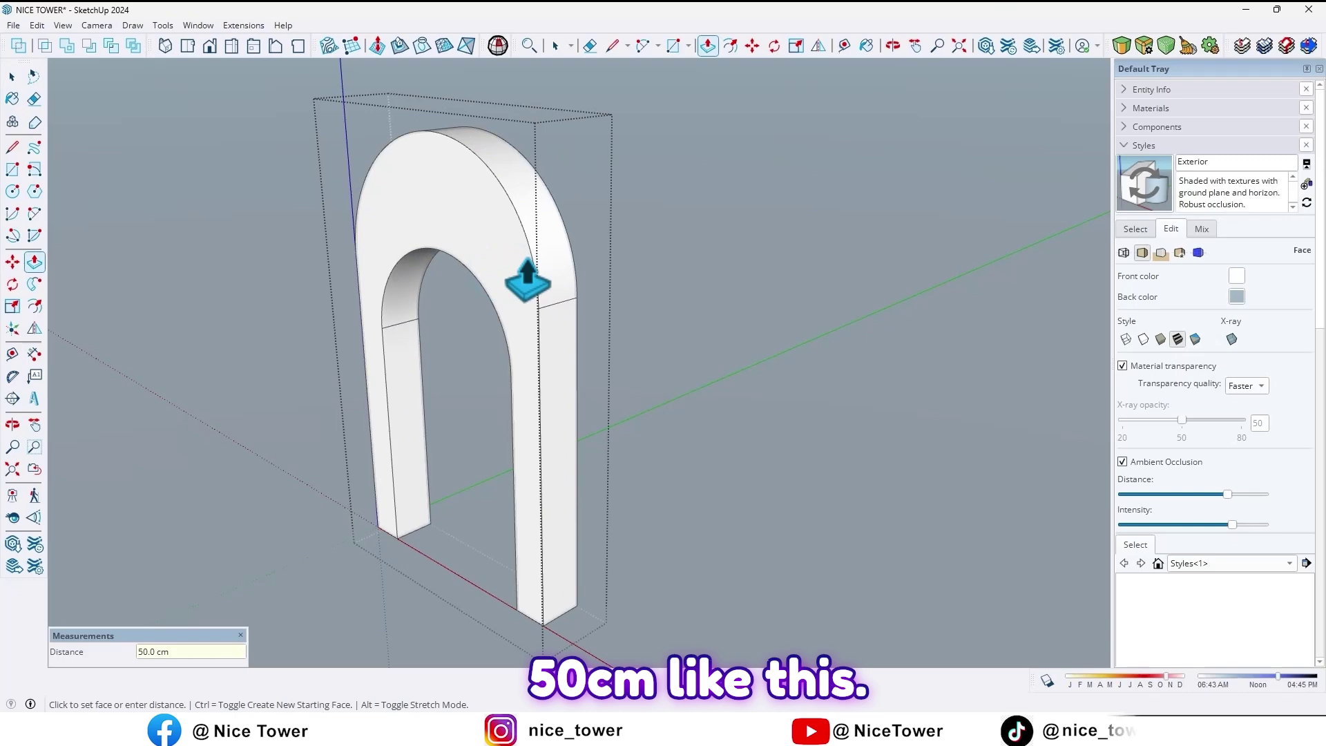
{"action": "key", "text": "o"}
{"action": "left_click_drag", "start_coordinate": [400, 444], "coordinate": [517, 280]}
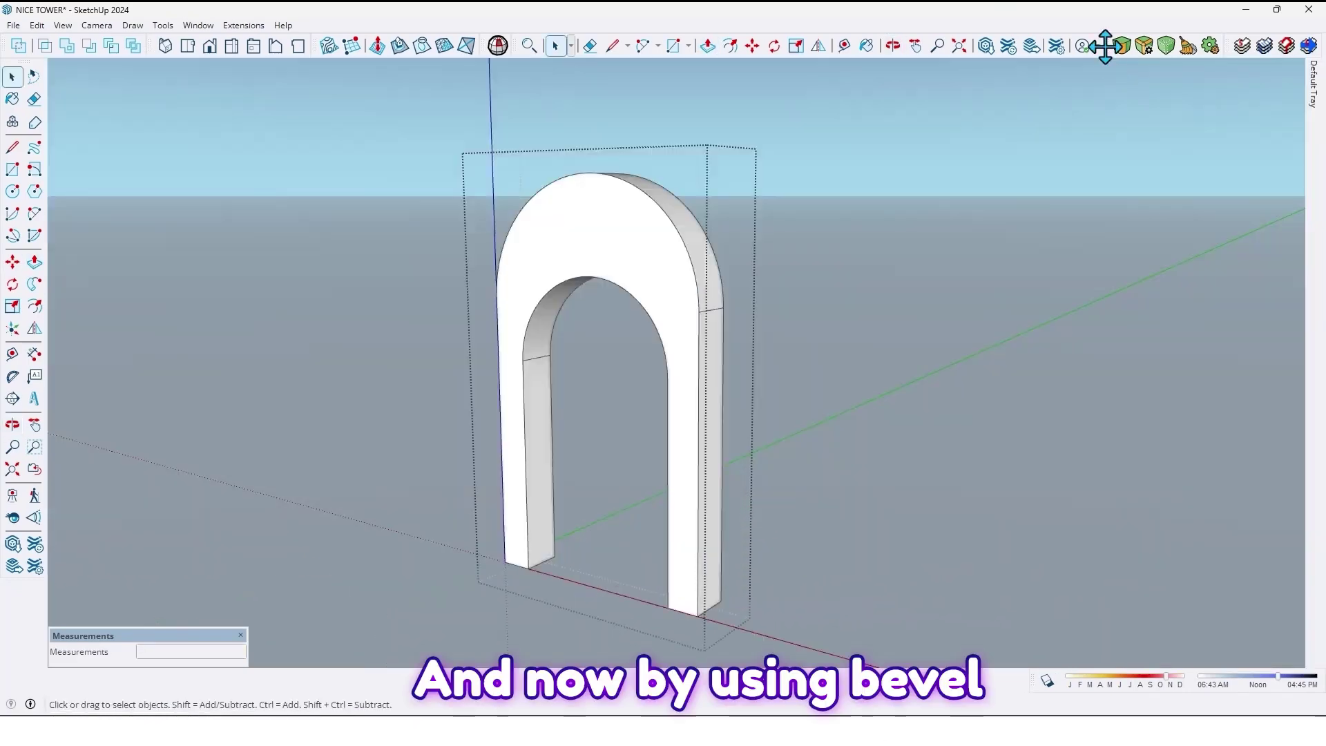
Float the Bevel toolbar and start bevelling the arch with 10 segments.
{"action": "left_click_drag", "start_coordinate": [1107, 46], "coordinate": [1060, 110]}
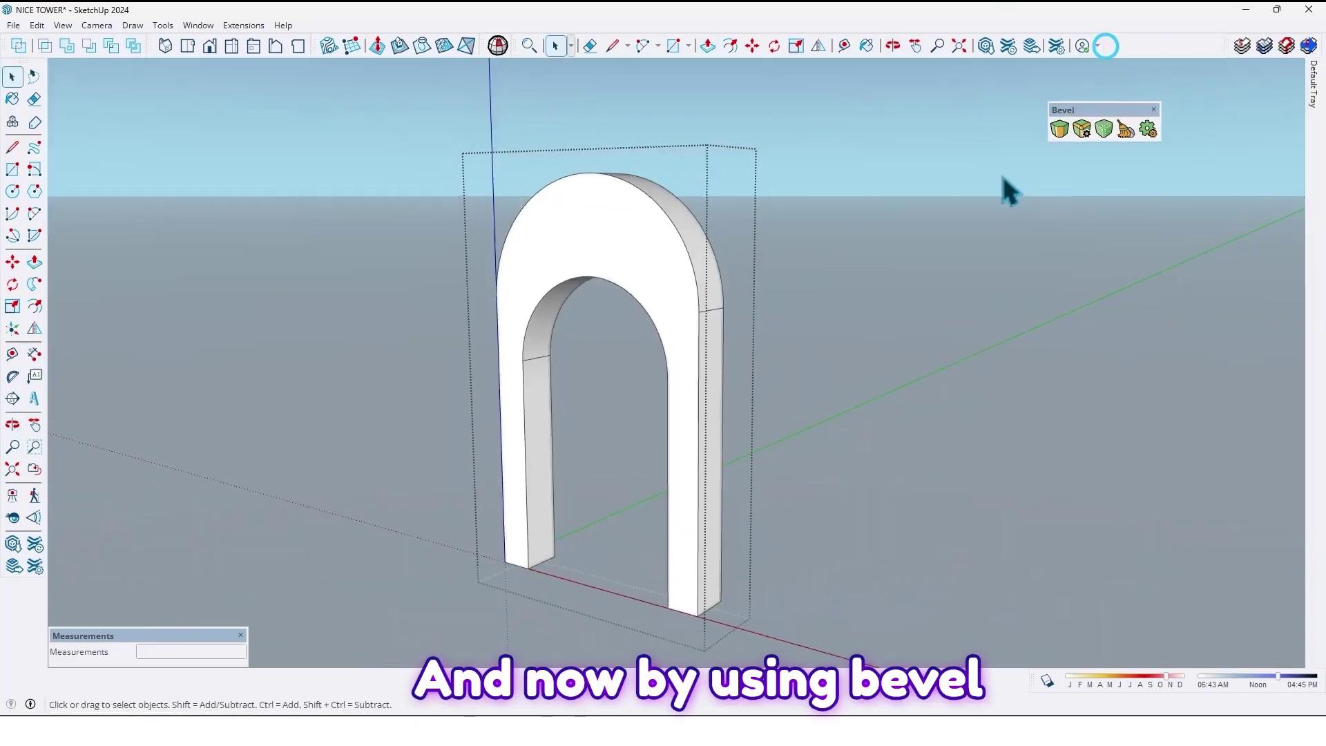
{"action": "left_click_drag", "start_coordinate": [1002, 177], "coordinate": [58, 144]}
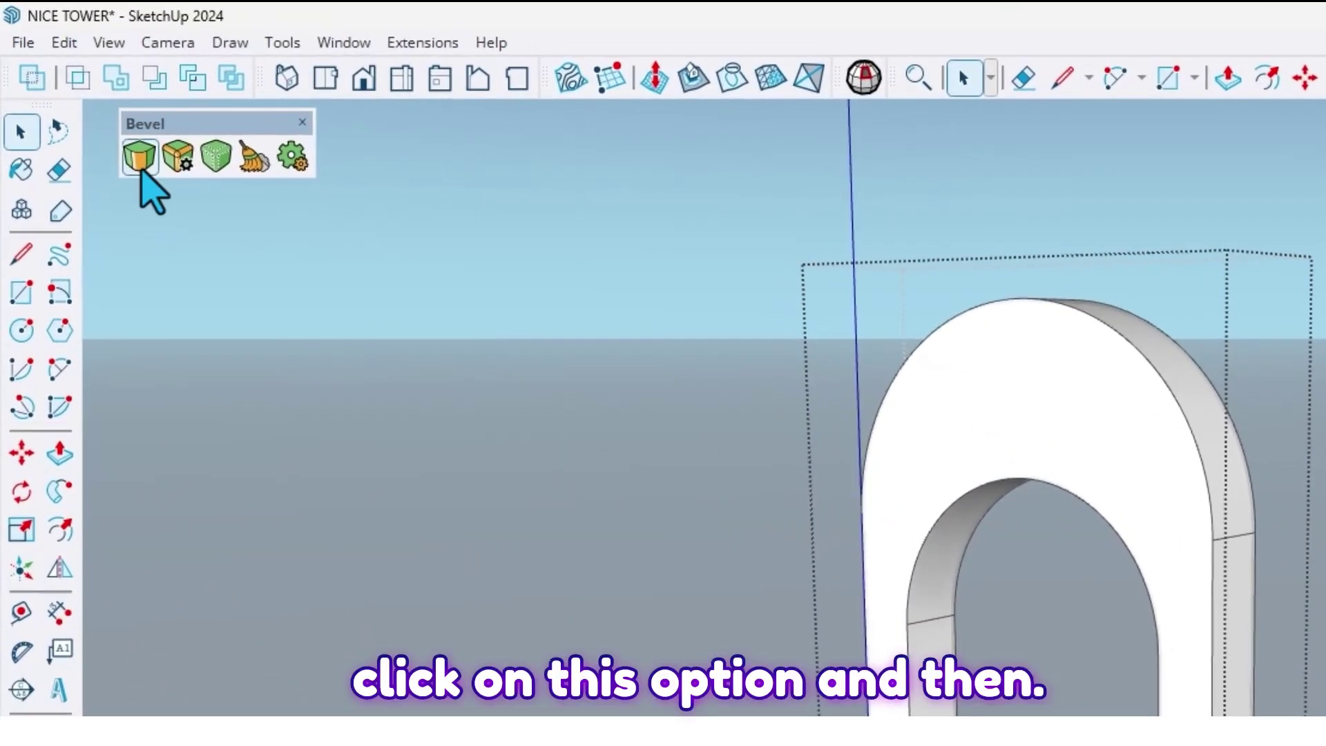
{"action": "left_click", "coordinate": [140, 160]}
{"action": "scroll", "coordinate": [959, 511], "scroll_direction": "up", "scroll_amount": 3}
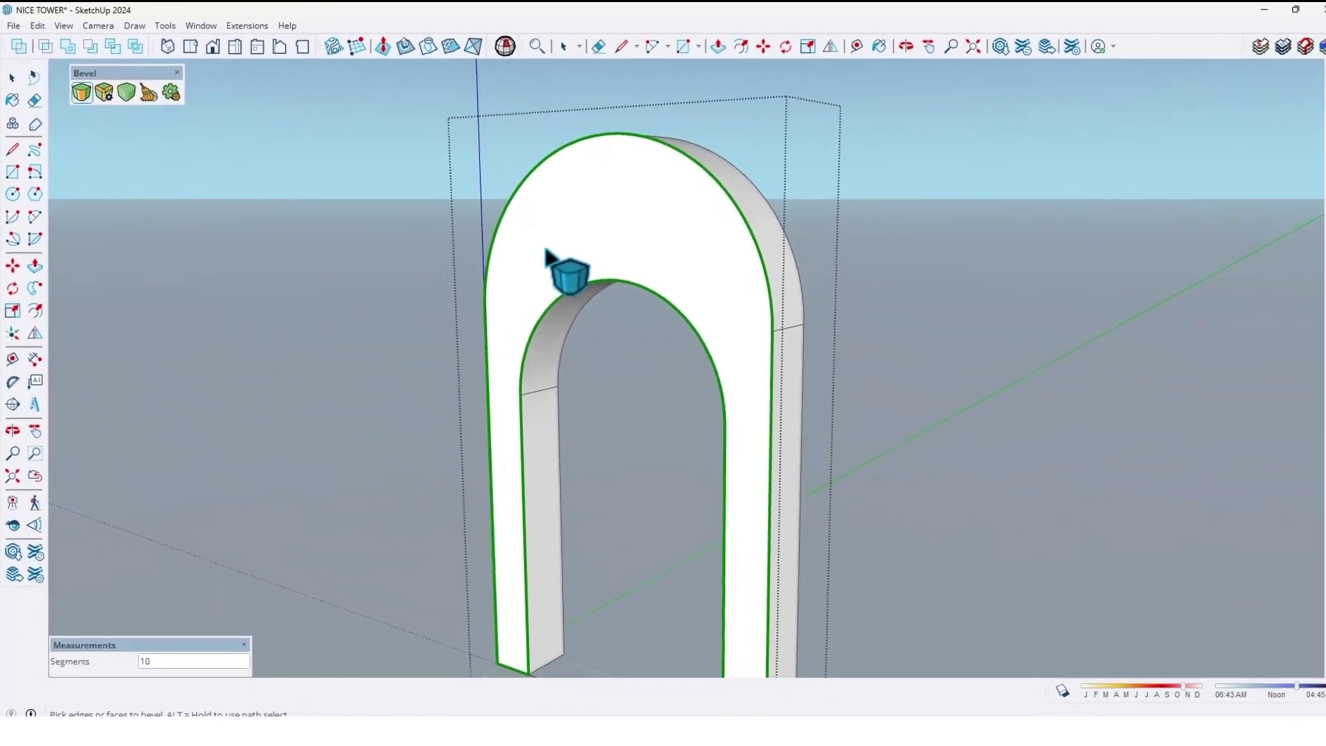
{"action": "scroll", "coordinate": [808, 373], "scroll_direction": "down", "scroll_amount": 4}
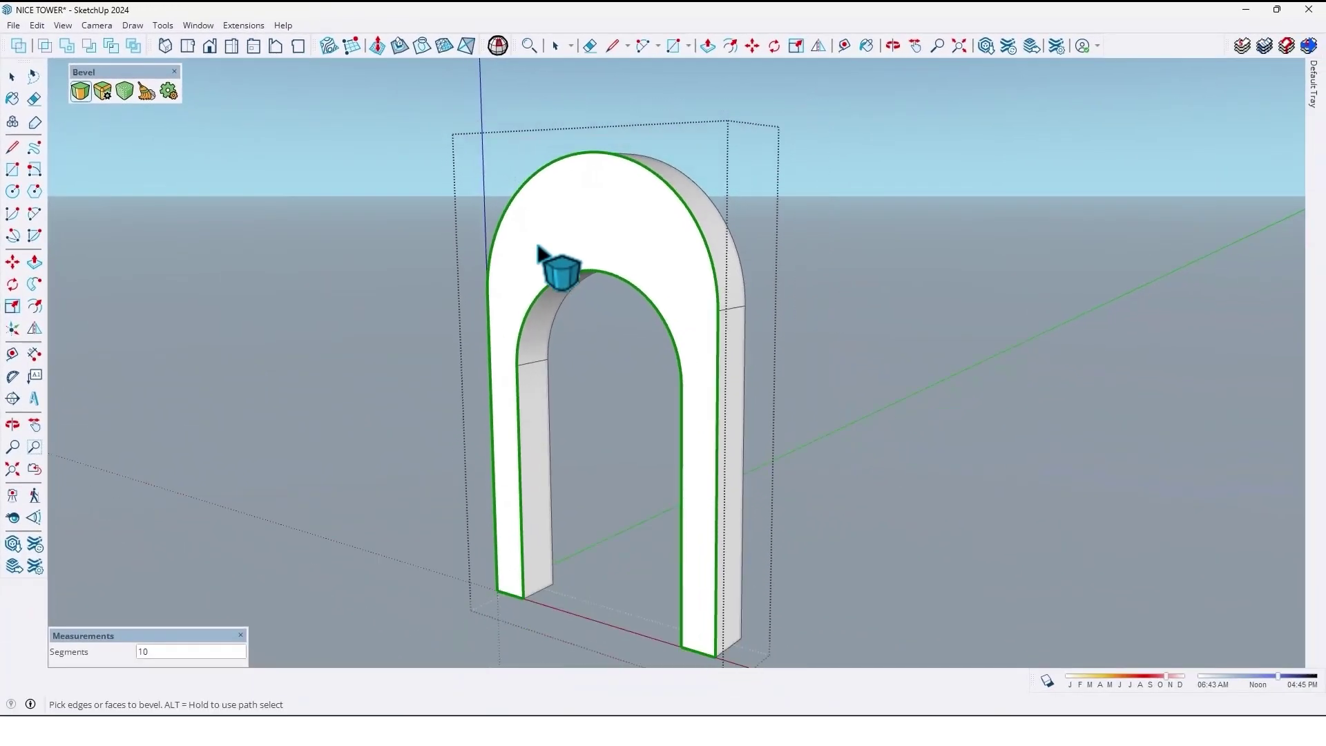
{"action": "left_click", "coordinate": [503, 224]}
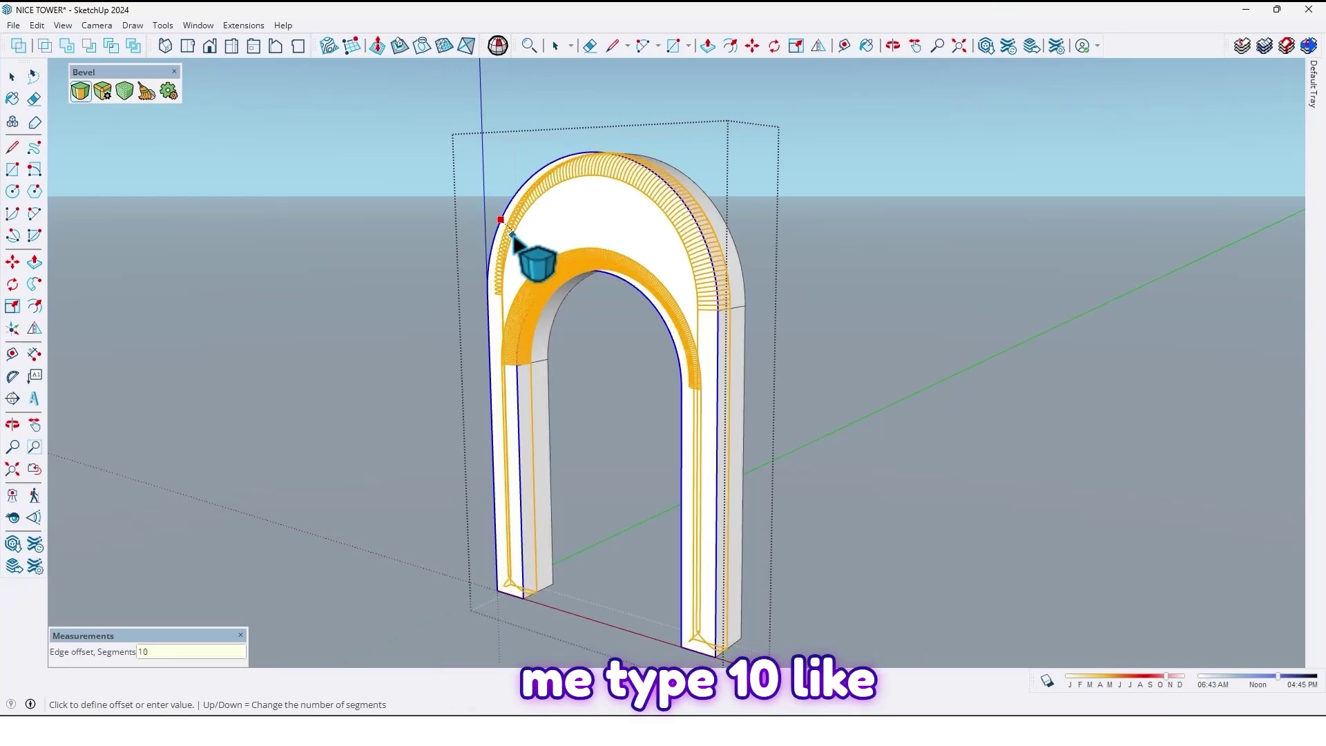
{"action": "type", "text": "10"}
{"action": "key", "text": "Return"}
Bevel the arch face with a 10 cm offset over 10 segments.
{"action": "middle_click_drag", "start_coordinate": [518, 257], "coordinate": [583, 147]}
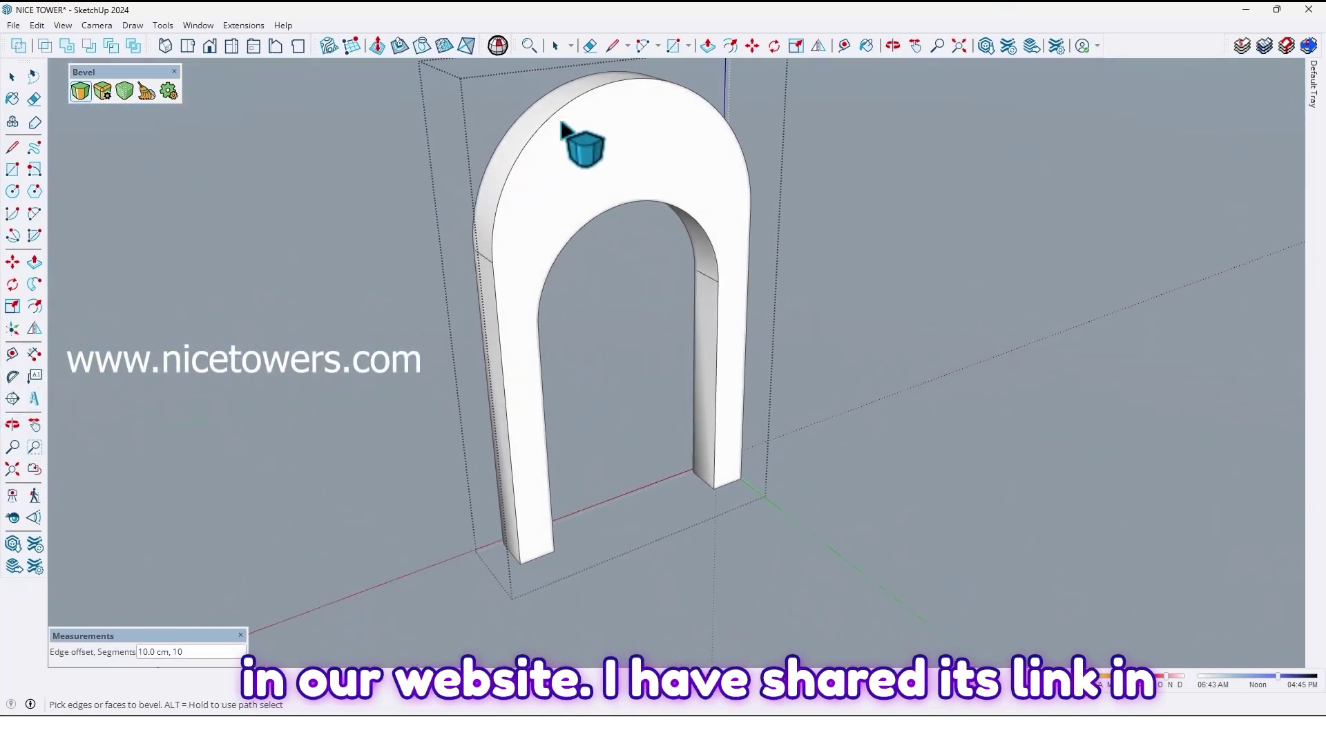
{"action": "middle_click_drag", "start_coordinate": [532, 205], "coordinate": [533, 205], "text": "shift"}
{"action": "left_click", "coordinate": [521, 230]}
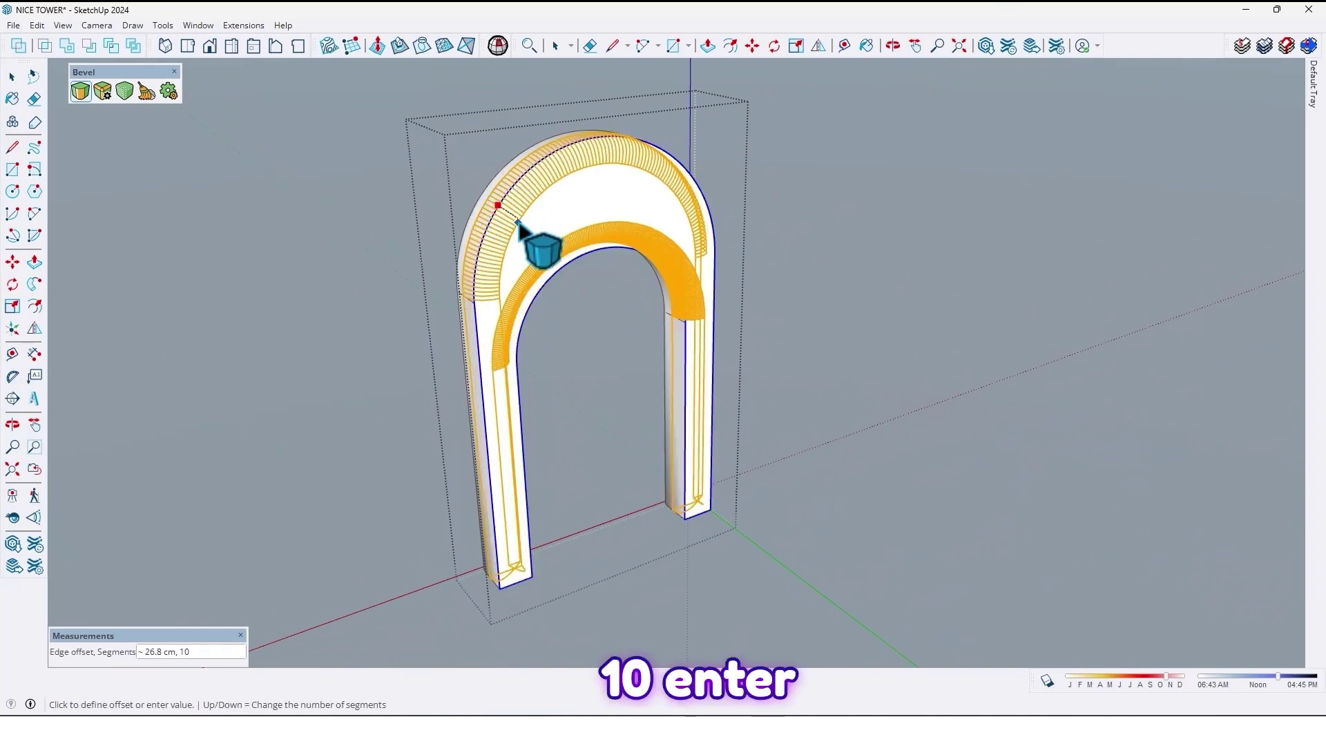
{"action": "type", "text": "10"}
{"action": "key", "text": "Return"}
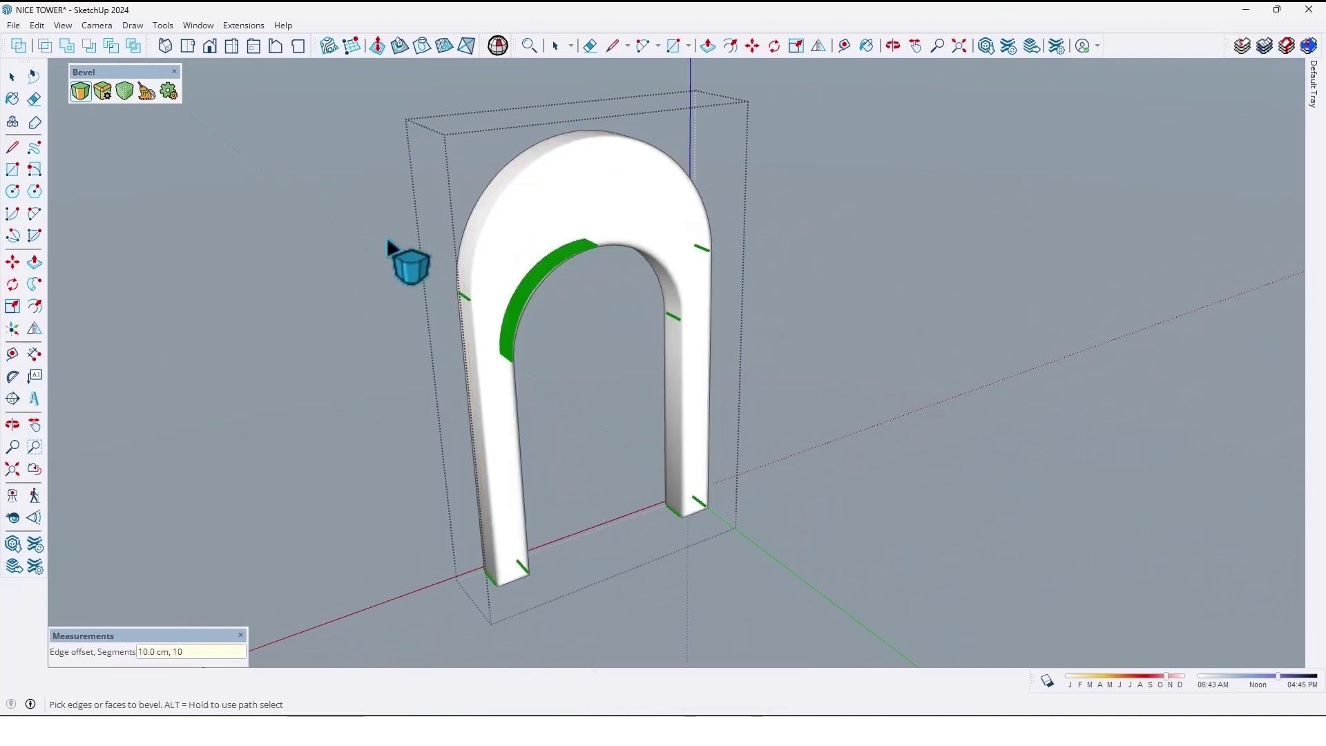
{"action": "middle_click_drag", "start_coordinate": [299, 391], "coordinate": [679, 275]}
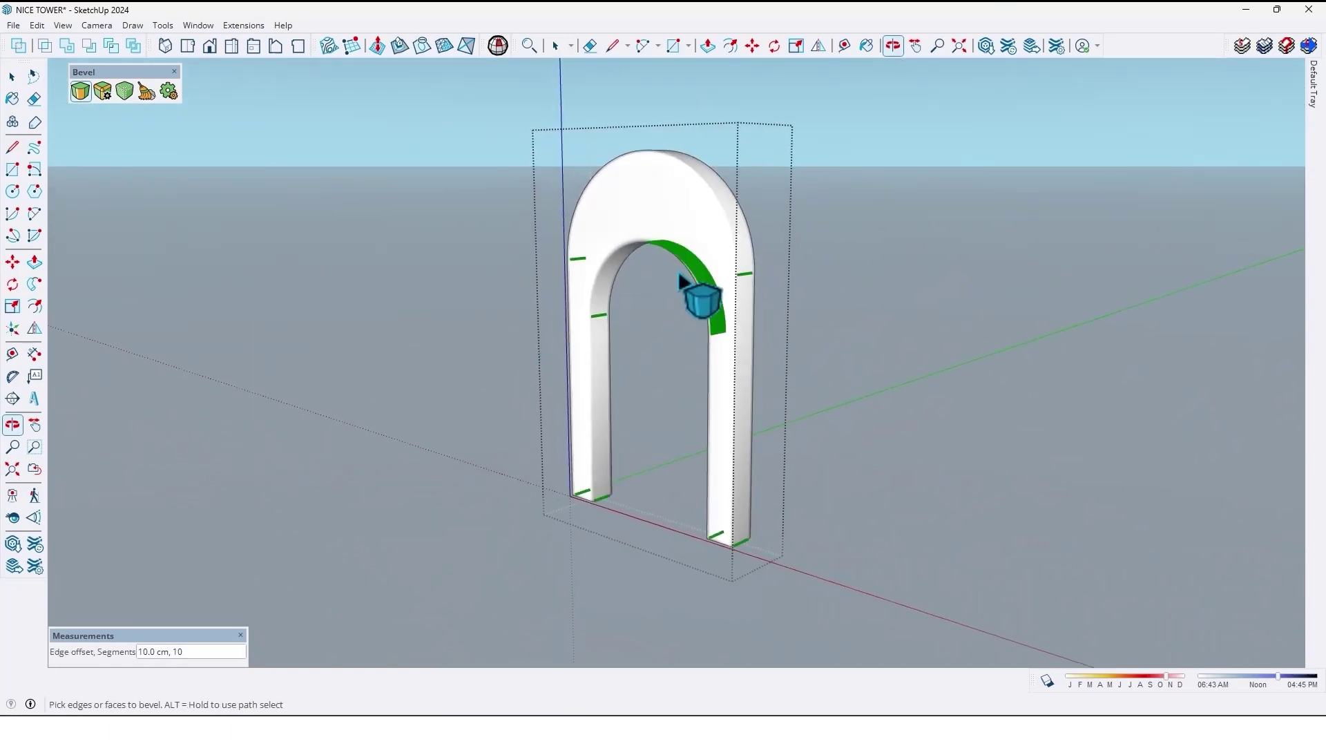
Group all of the bevelled arch geometry.
{"action": "triple_click", "coordinate": [680, 223]}
{"action": "right_click", "coordinate": [681, 221]}
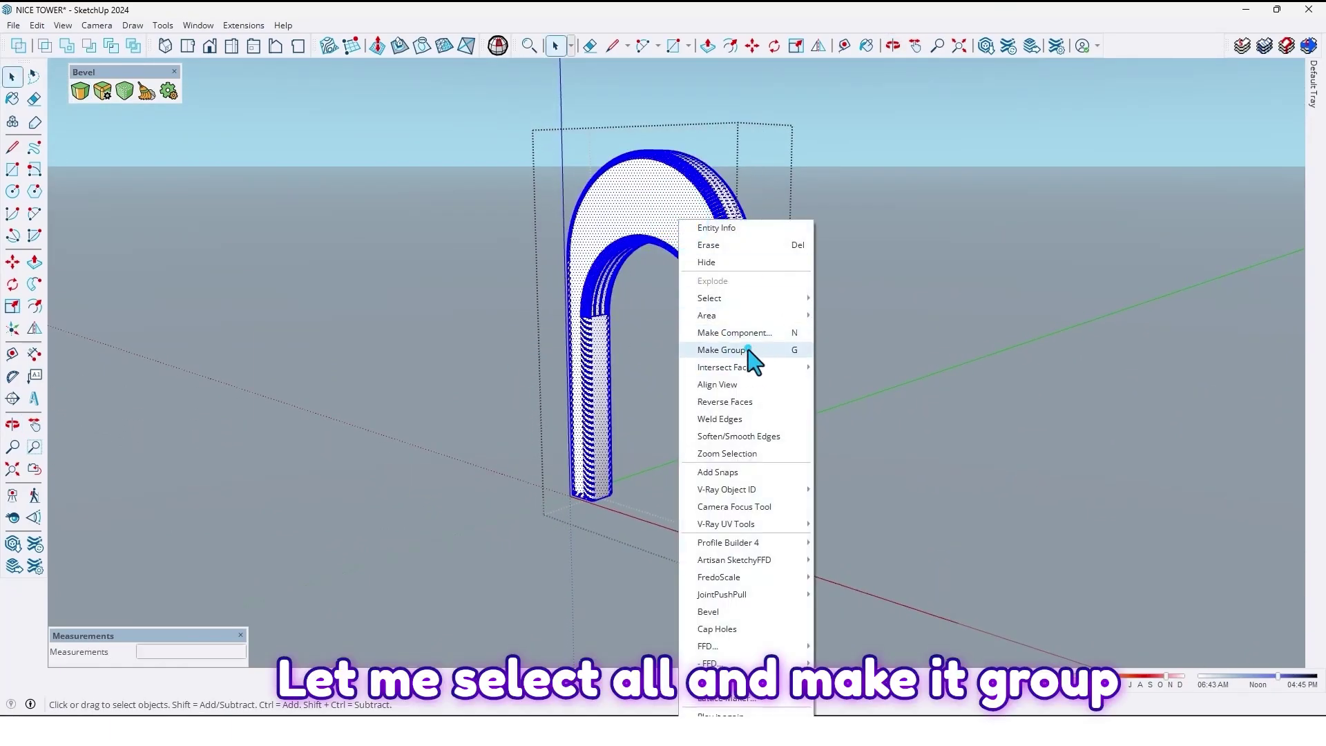
{"action": "left_click", "coordinate": [722, 350]}
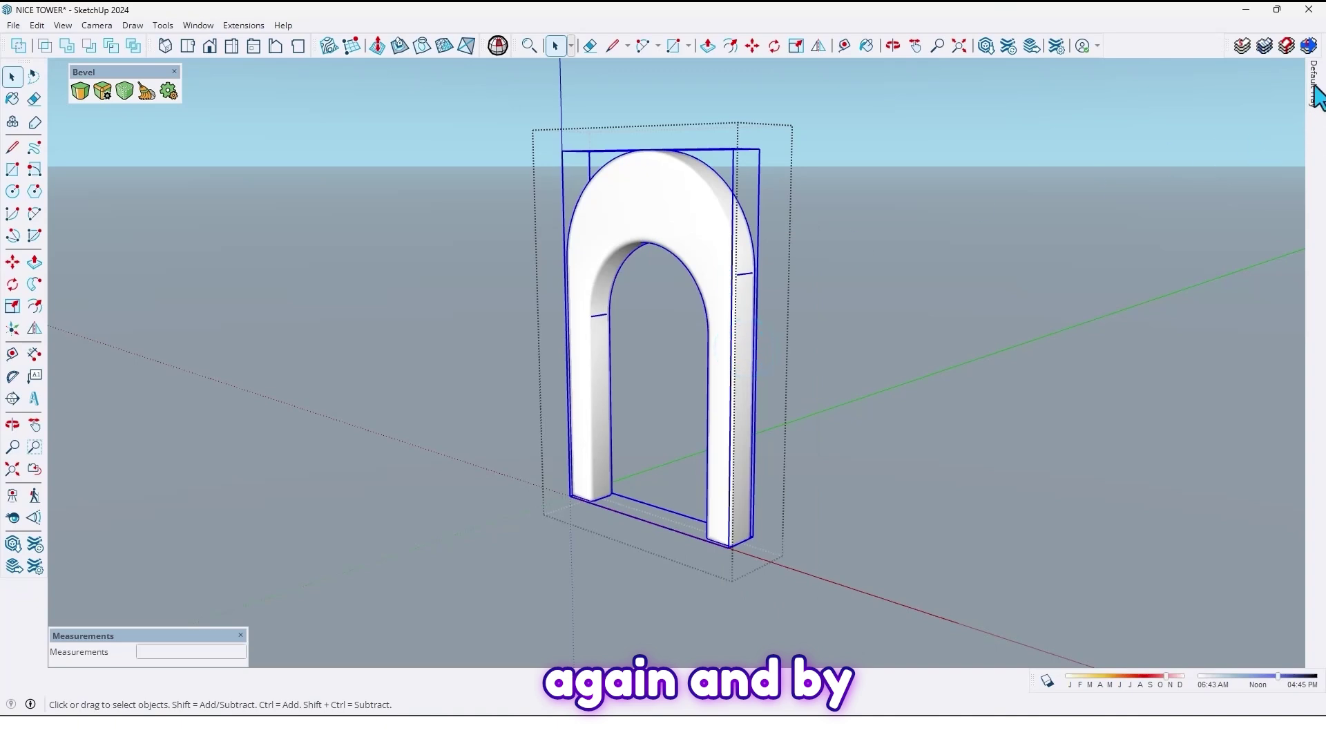
Soften the arch's coplanar edges at 20 degrees and float the Slicer5 toolbar onto the canvas.
{"action": "mouse_move", "coordinate": [1314, 88]}
{"action": "left_click", "coordinate": [1104, 145]}
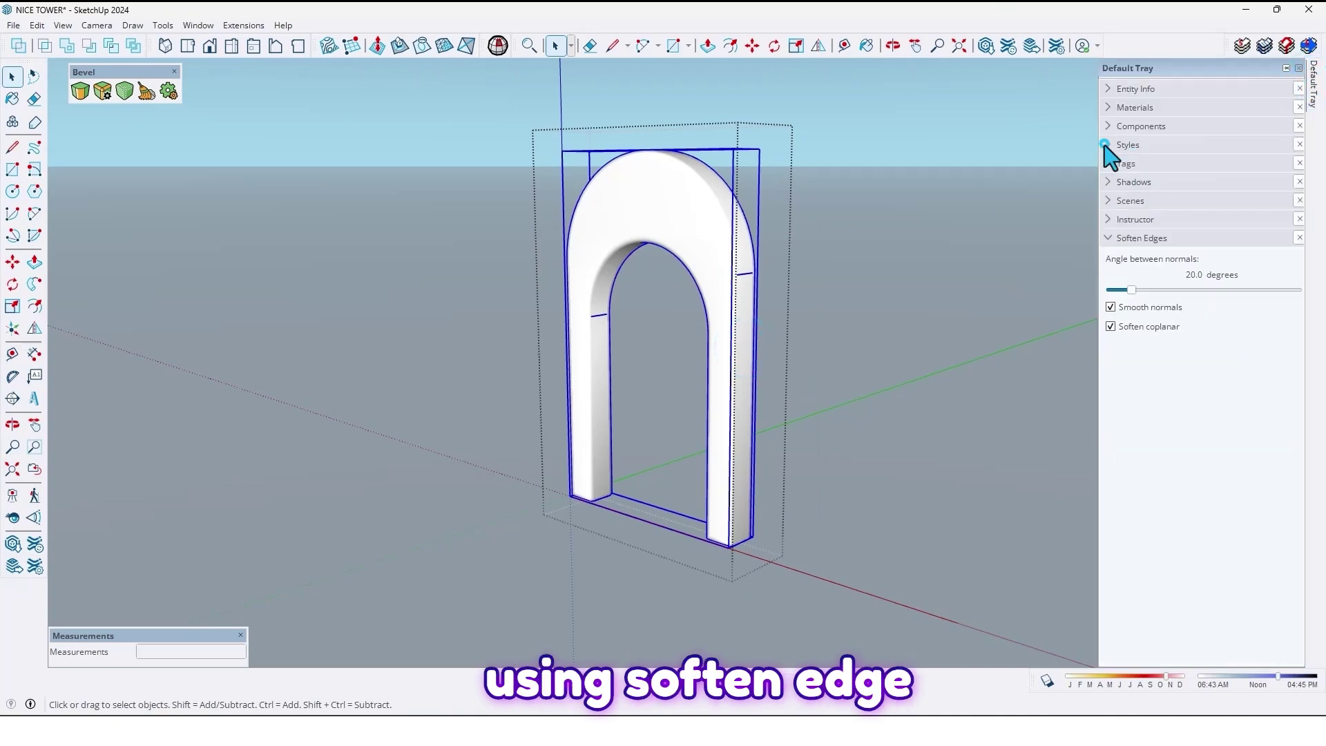
{"action": "left_click", "coordinate": [1110, 326]}
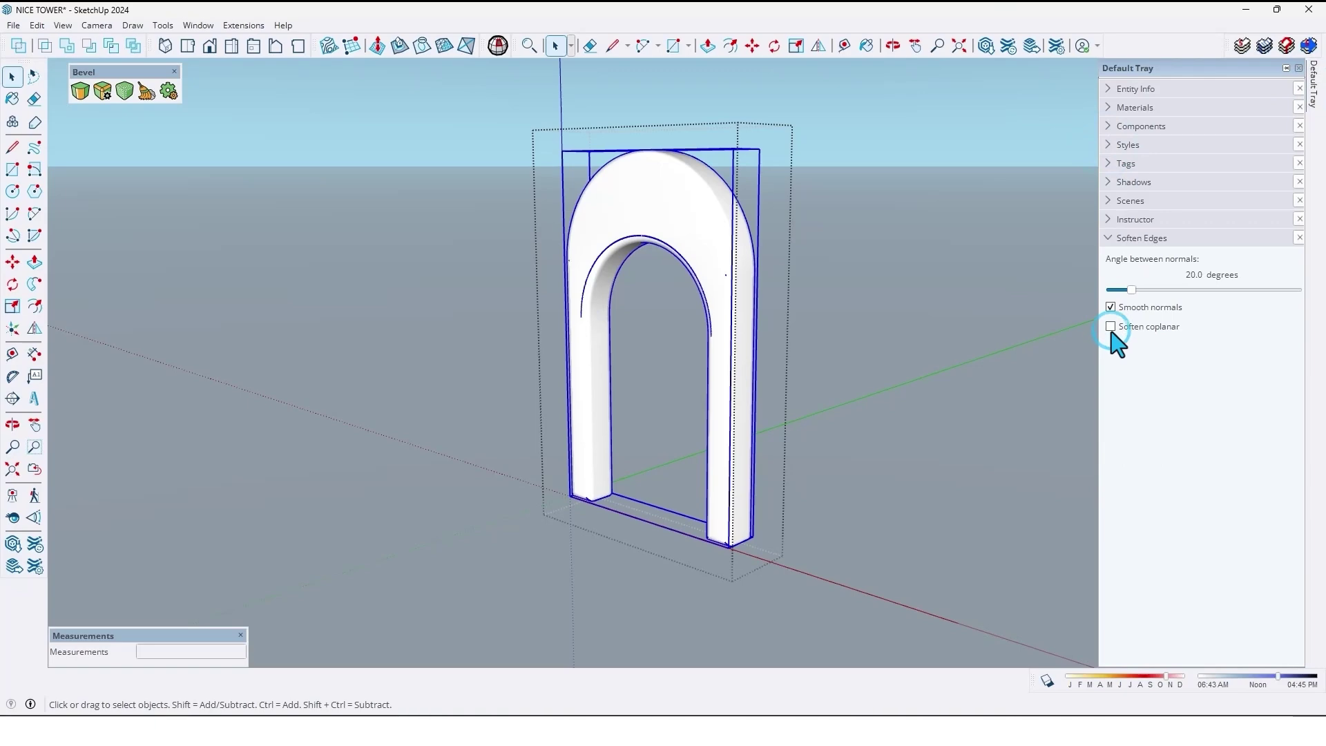
{"action": "scroll", "coordinate": [690, 291], "scroll_direction": "up", "scroll_amount": 3}
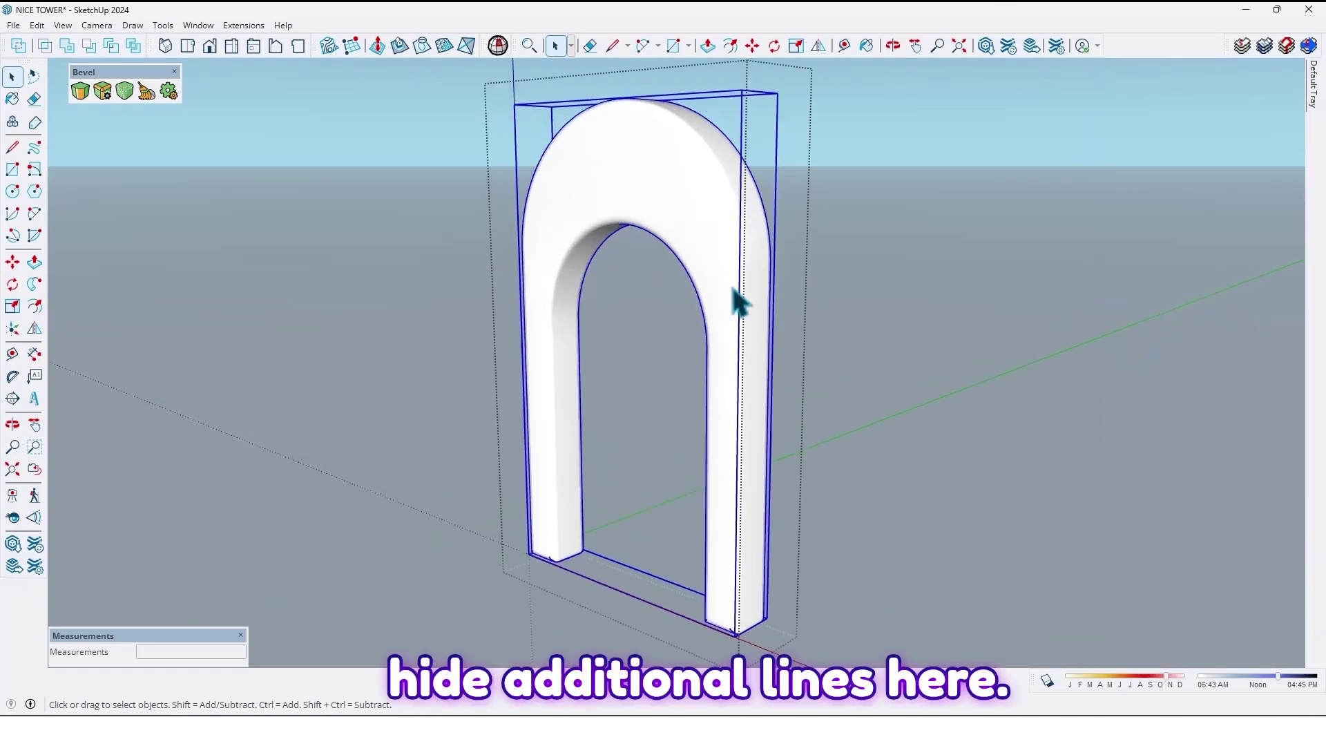
{"action": "middle_click_drag", "start_coordinate": [736, 296], "coordinate": [930, 294]}
{"action": "scroll", "coordinate": [648, 256], "scroll_direction": "down", "scroll_amount": 2}
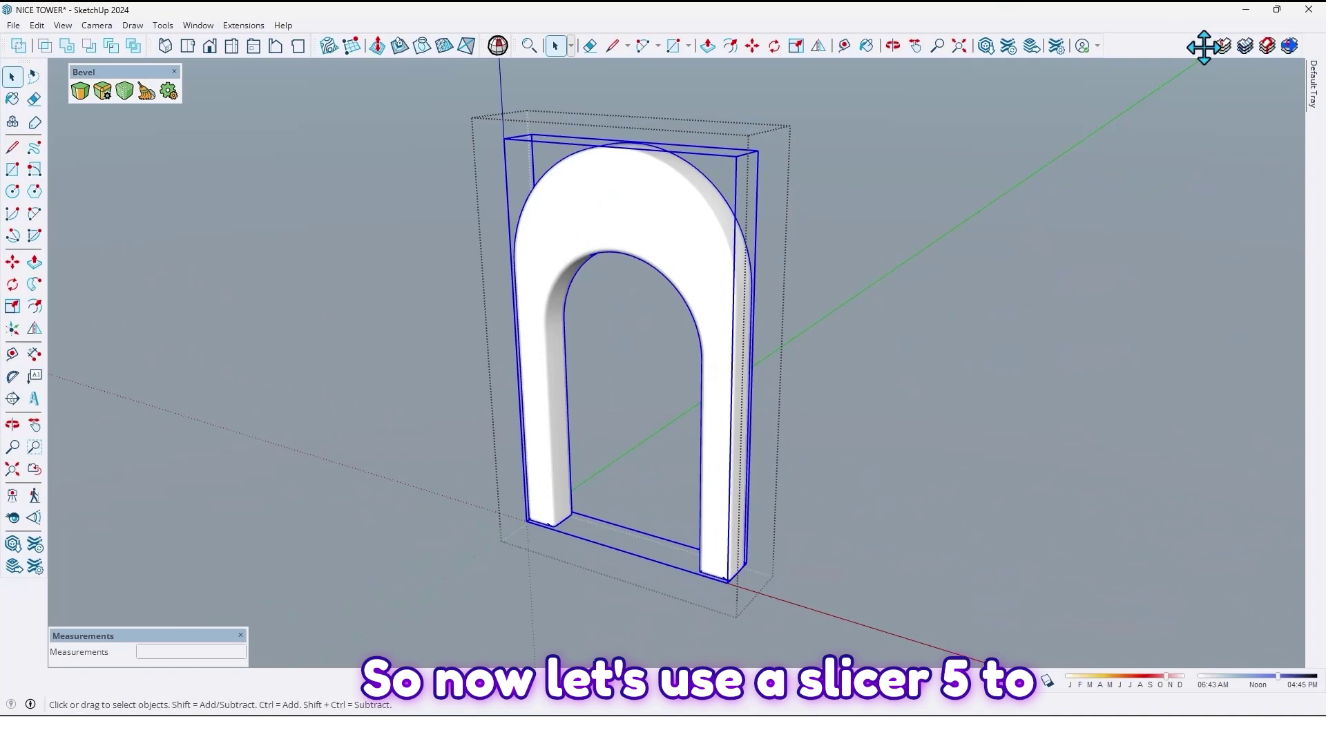
{"action": "left_click_drag", "start_coordinate": [1207, 47], "coordinate": [205, 130]}
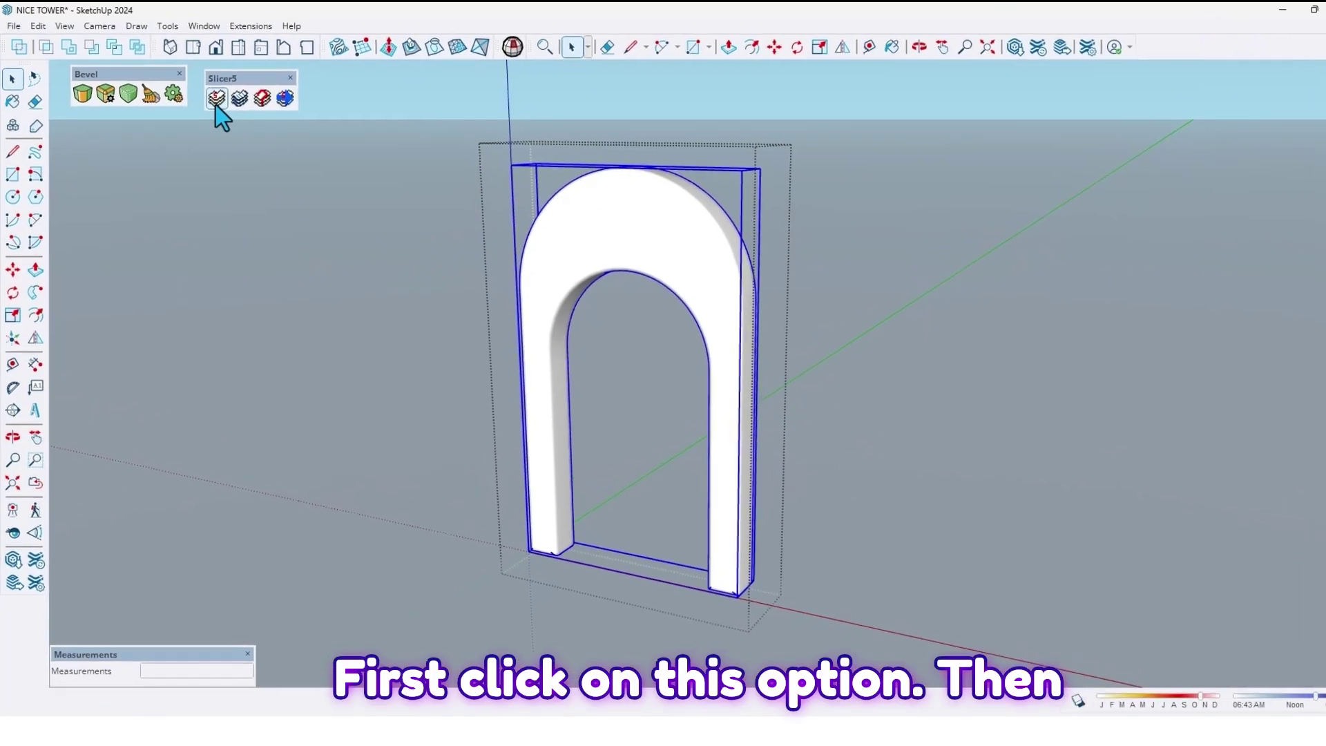
Set Slicer5 to slice along Z with 20 cm spacing and 10 cm thickness, and confirm.
{"action": "left_click", "coordinate": [216, 105]}
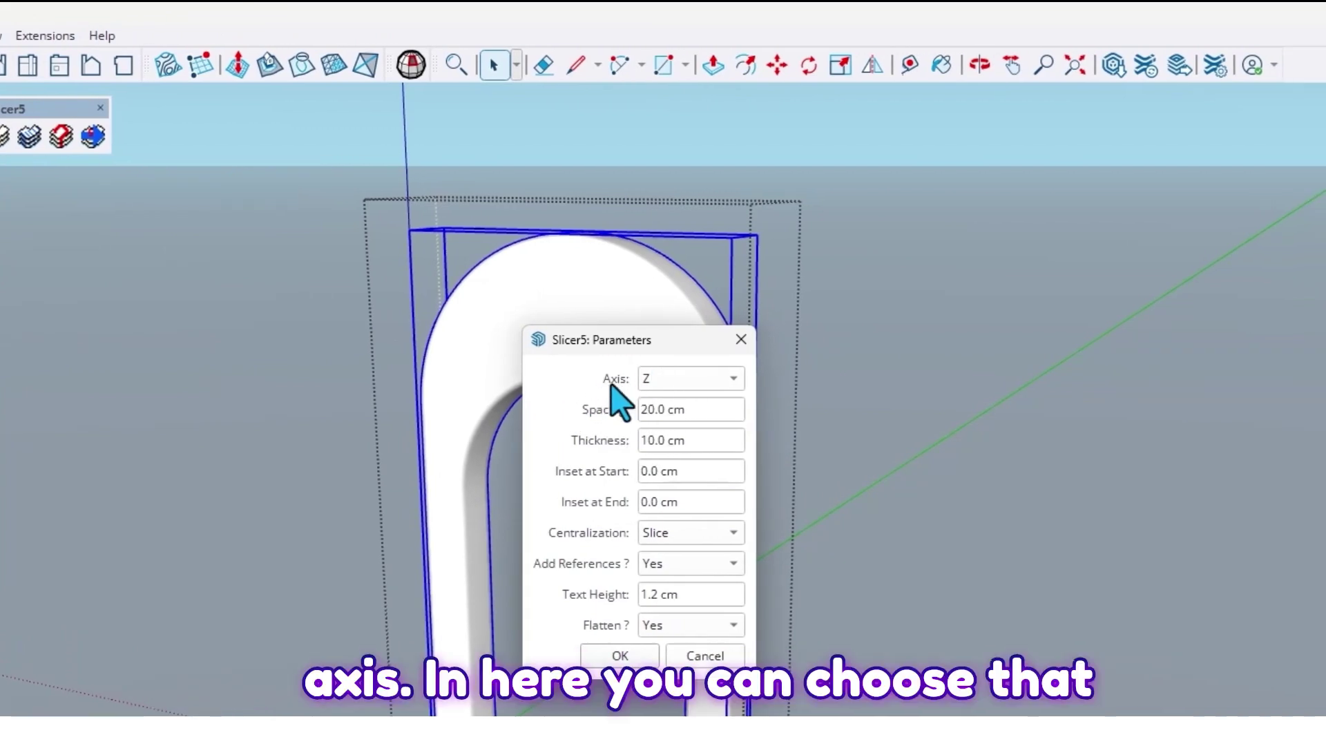
{"action": "left_click", "coordinate": [653, 378]}
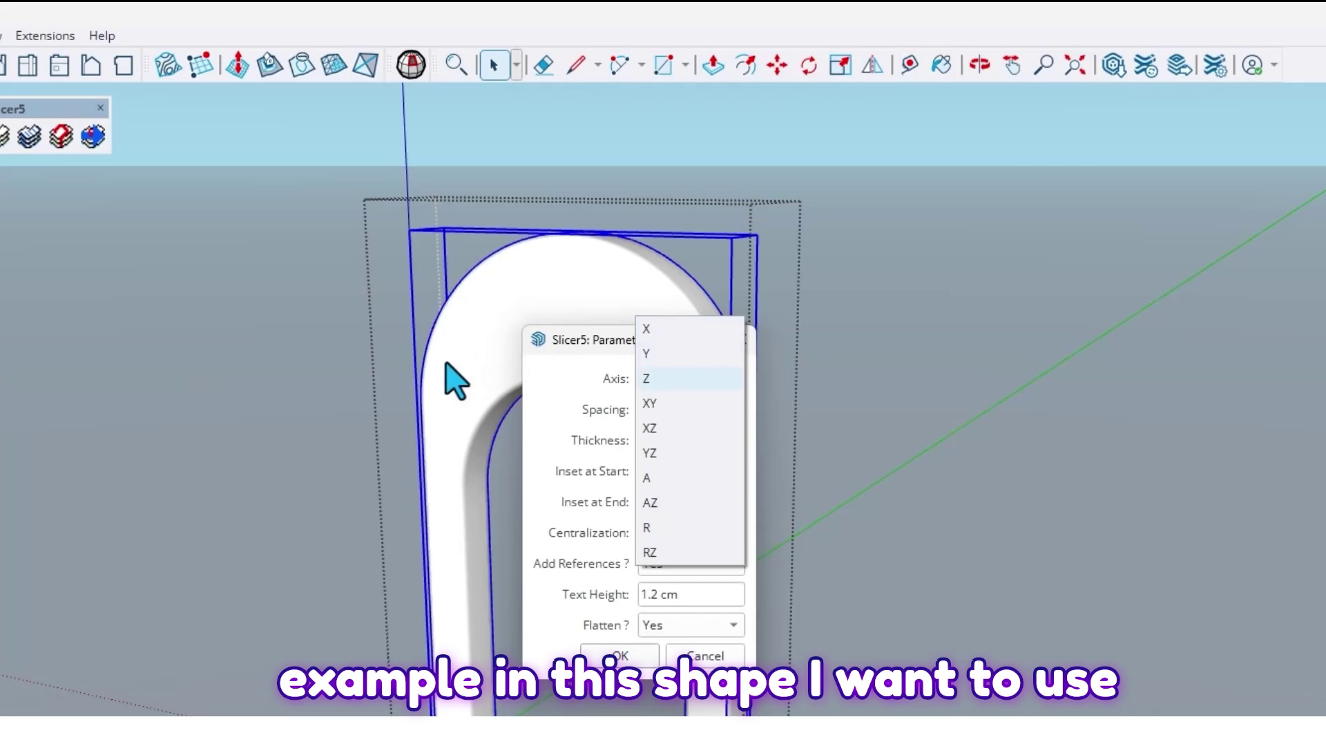
{"action": "left_click", "coordinate": [654, 384]}
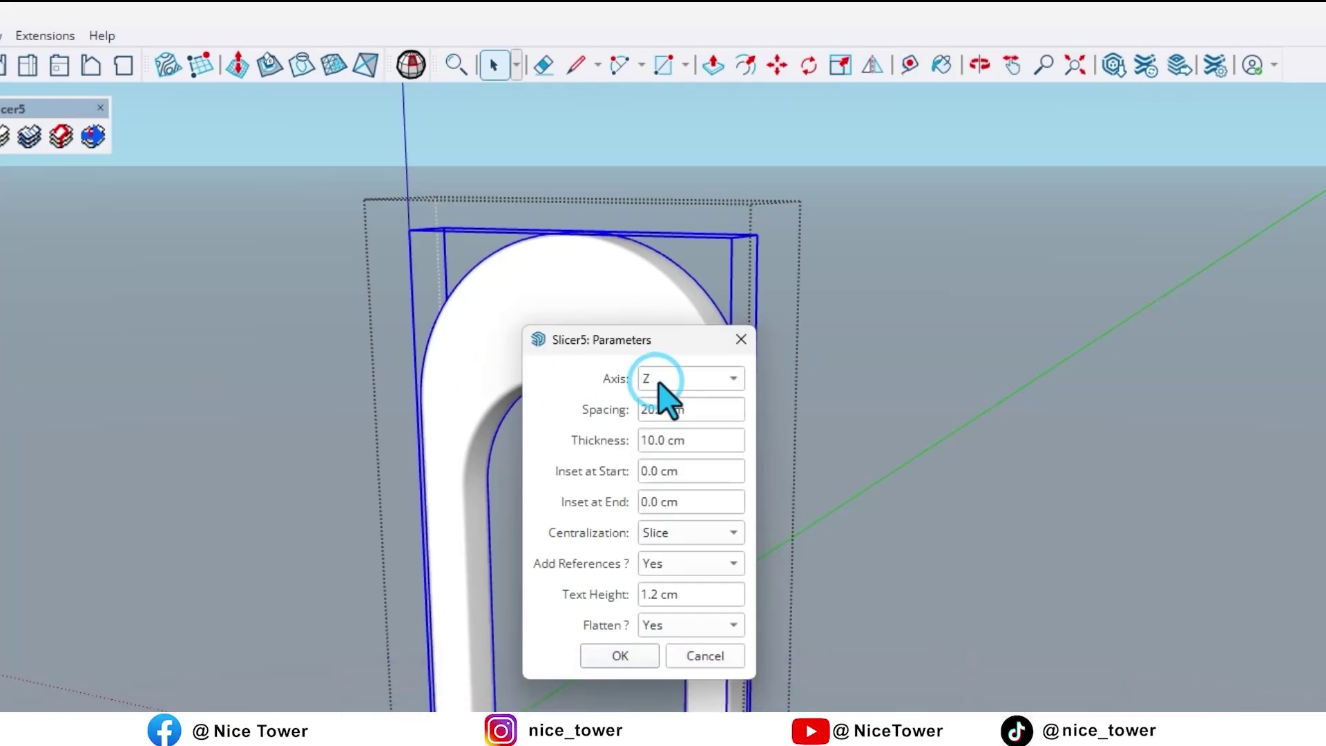
{"action": "left_click_drag", "start_coordinate": [705, 410], "coordinate": [579, 409]}
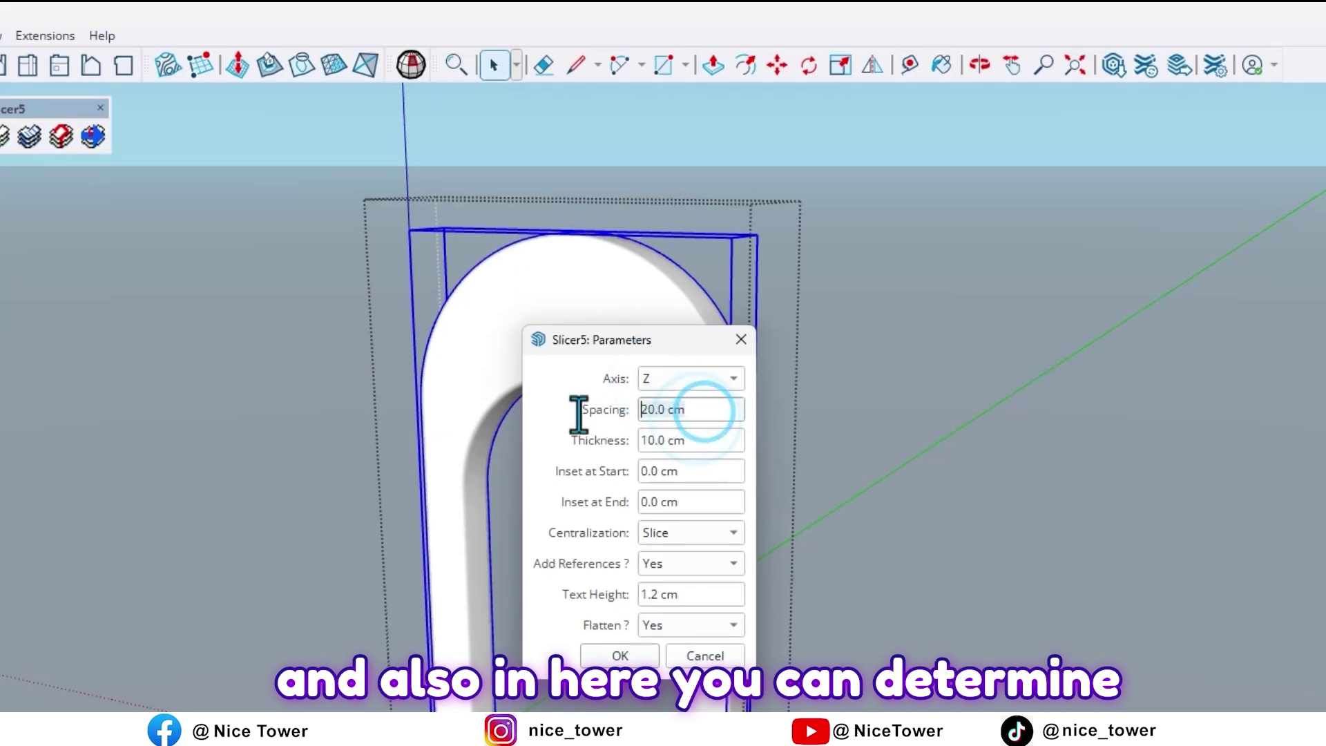
{"action": "left_click", "coordinate": [656, 442]}
{"action": "left_click_drag", "start_coordinate": [710, 444], "coordinate": [580, 436]}
{"action": "left_click", "coordinate": [621, 655]}
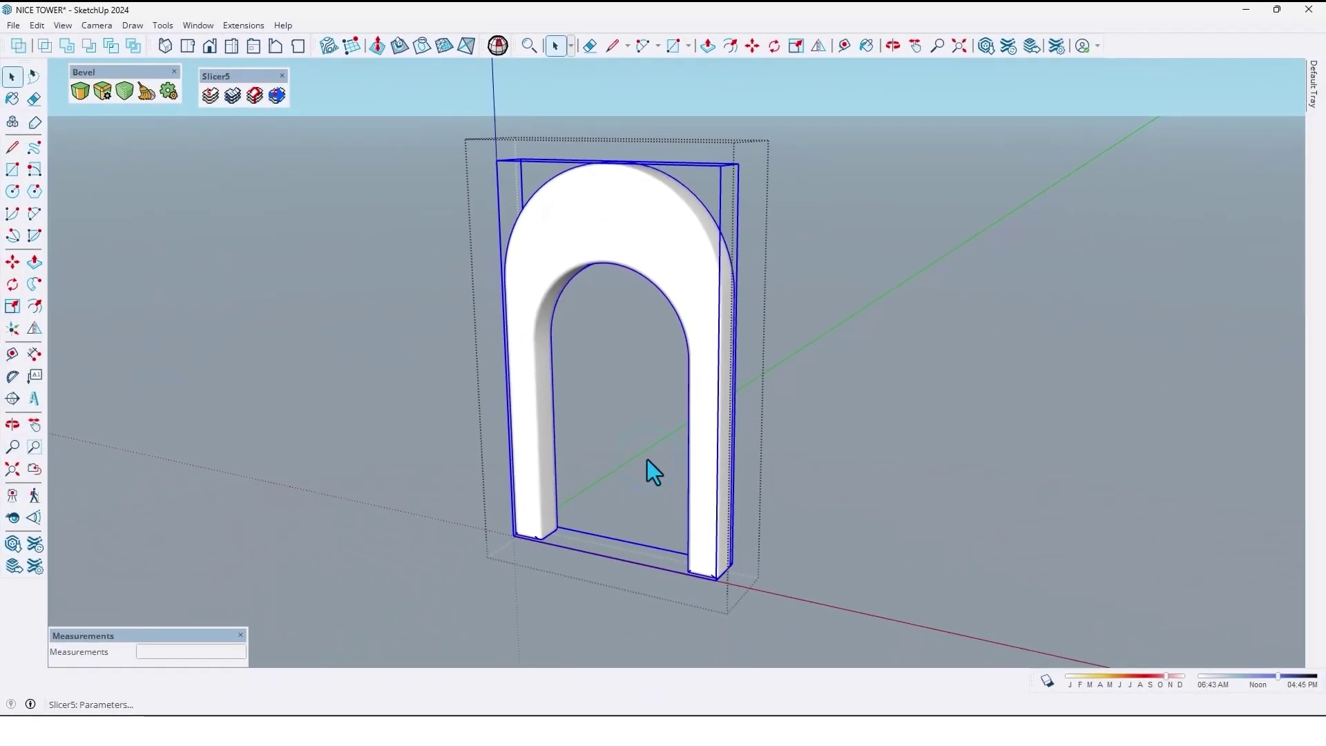
Paint the new arch slices with the white material.
{"action": "scroll", "coordinate": [643, 437], "scroll_direction": "down", "scroll_amount": 1}
{"action": "scroll", "coordinate": [643, 437], "scroll_direction": "up", "scroll_amount": 3}
{"action": "middle_click_drag", "start_coordinate": [643, 437], "coordinate": [781, 311]}
{"action": "left_click", "coordinate": [816, 260]}
{"action": "scroll", "coordinate": [821, 273], "scroll_direction": "down", "scroll_amount": 2}
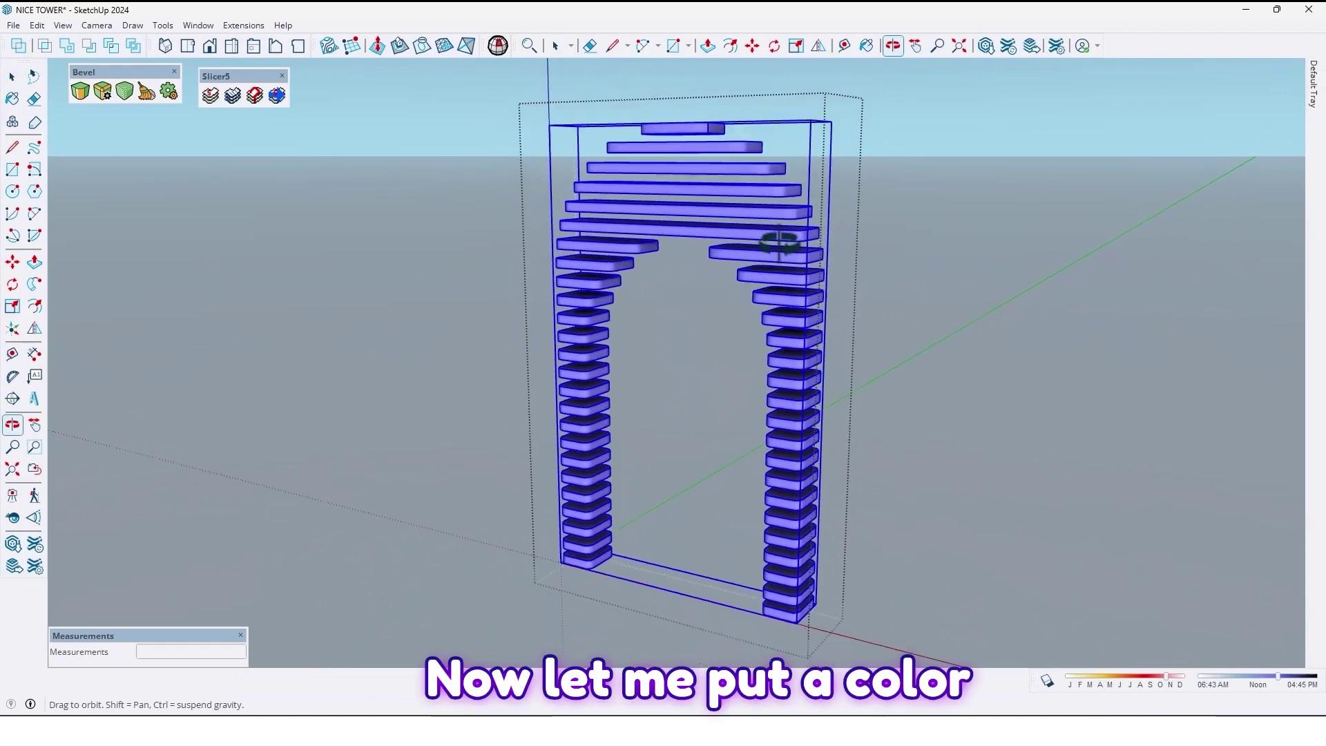
{"action": "key", "text": "b"}
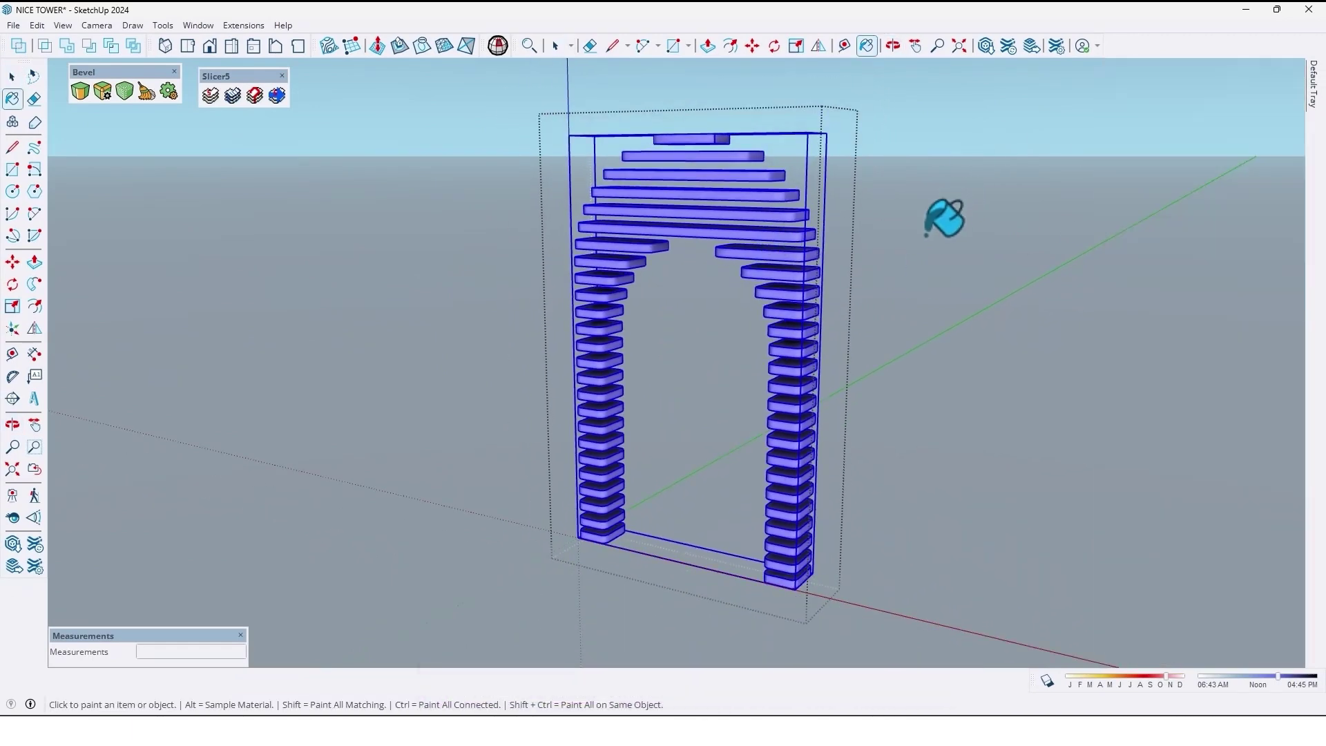
{"action": "mouse_move", "coordinate": [1319, 101]}
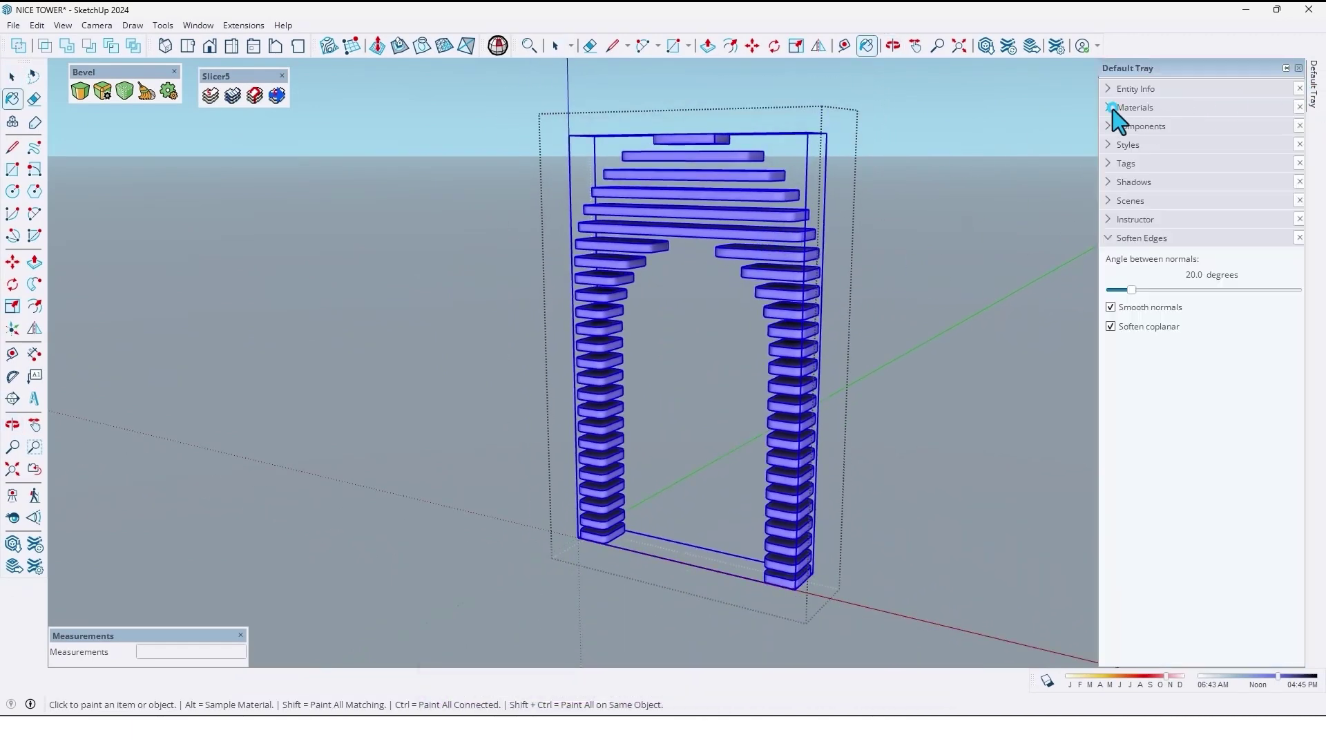
{"action": "left_click", "coordinate": [1132, 107]}
{"action": "scroll", "coordinate": [1157, 382], "scroll_direction": "down", "scroll_amount": 10}
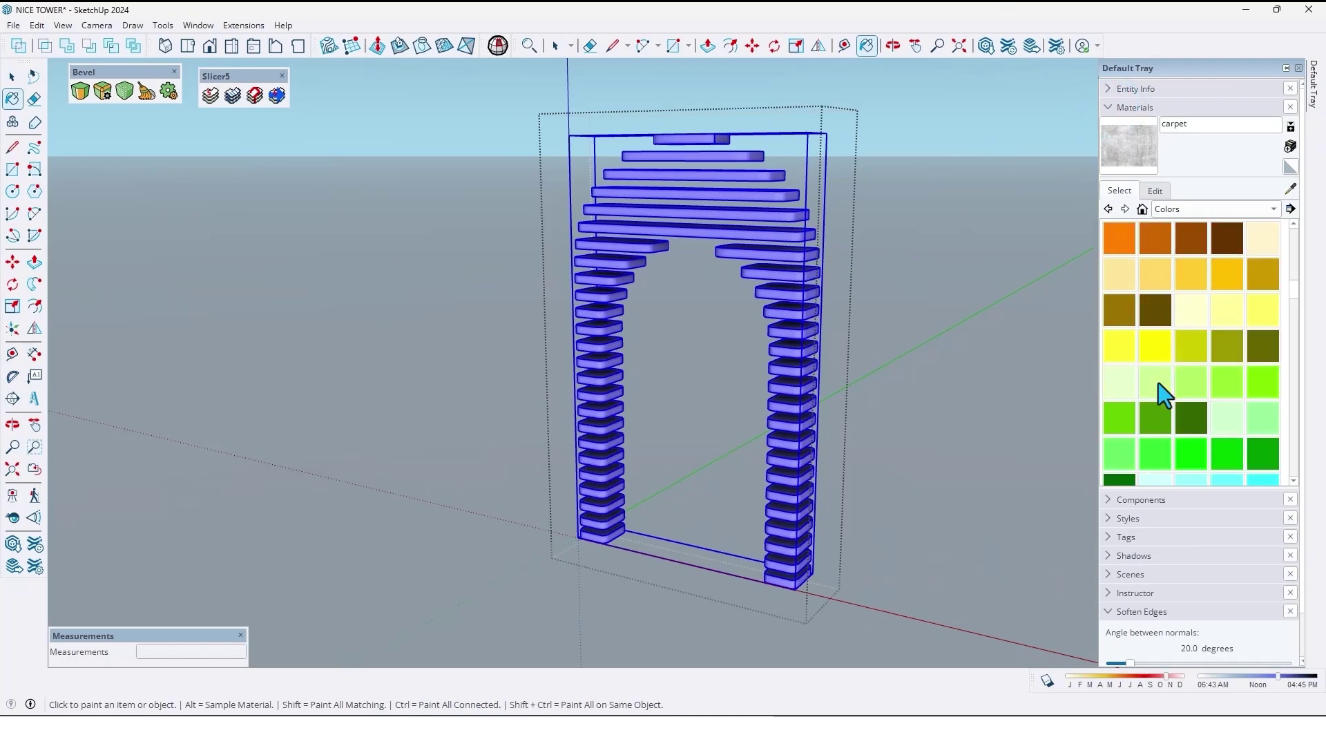
{"action": "left_click", "coordinate": [1157, 333]}
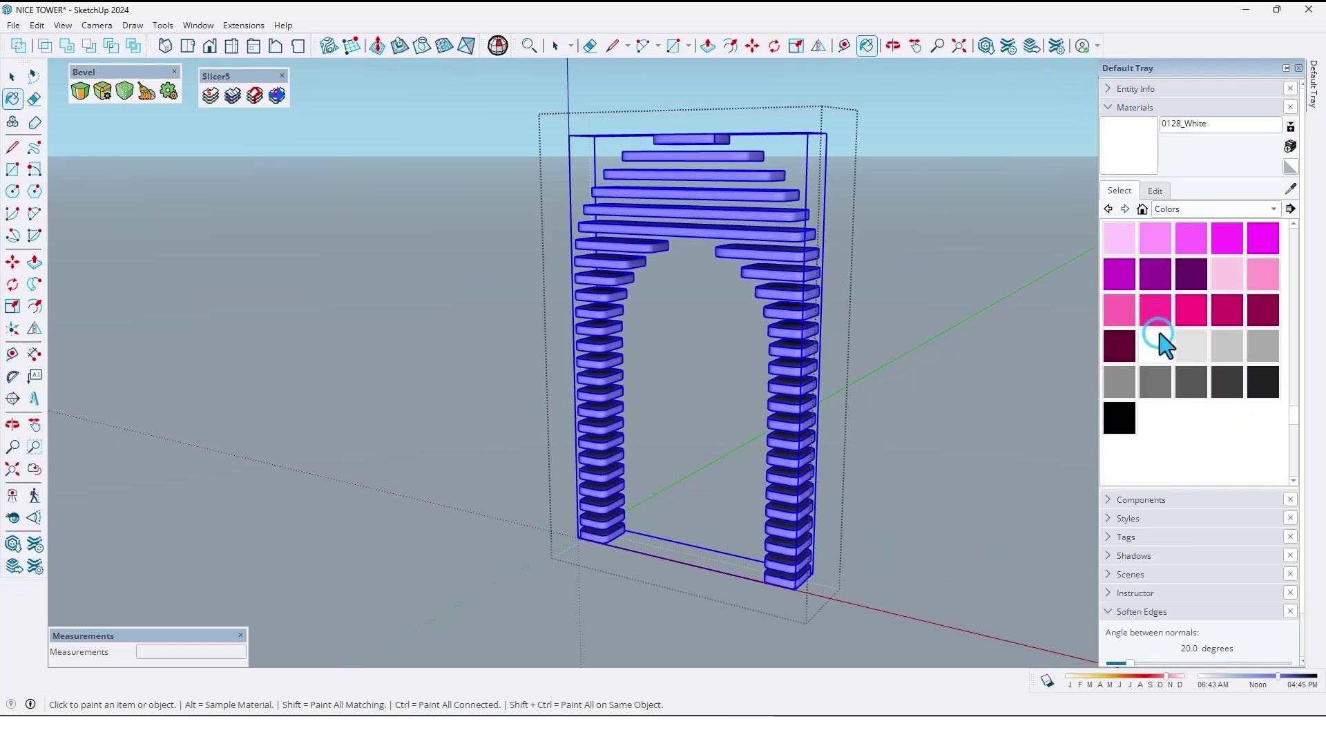
{"action": "left_click", "coordinate": [715, 159]}
{"action": "scroll", "coordinate": [715, 156], "scroll_direction": "down", "scroll_amount": 2}
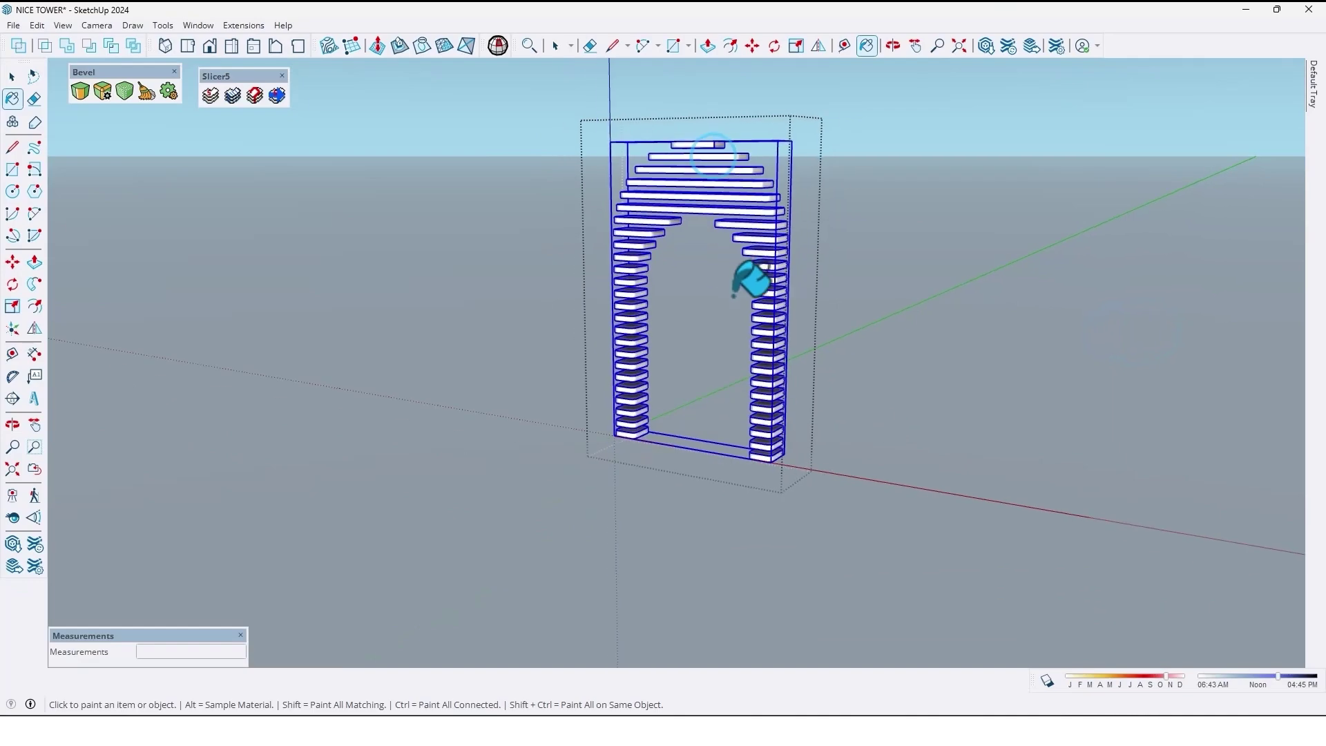
Exit the group to view the white slices within the full colonnade.
{"action": "key", "text": "space"}
{"action": "middle_click_drag", "start_coordinate": [733, 297], "coordinate": [748, 273]}
{"action": "left_click", "coordinate": [866, 281]}
Open the arch slices group and zoom in under one leg to its bottom end face.
{"action": "middle_click_drag", "start_coordinate": [751, 431], "coordinate": [704, 526]}
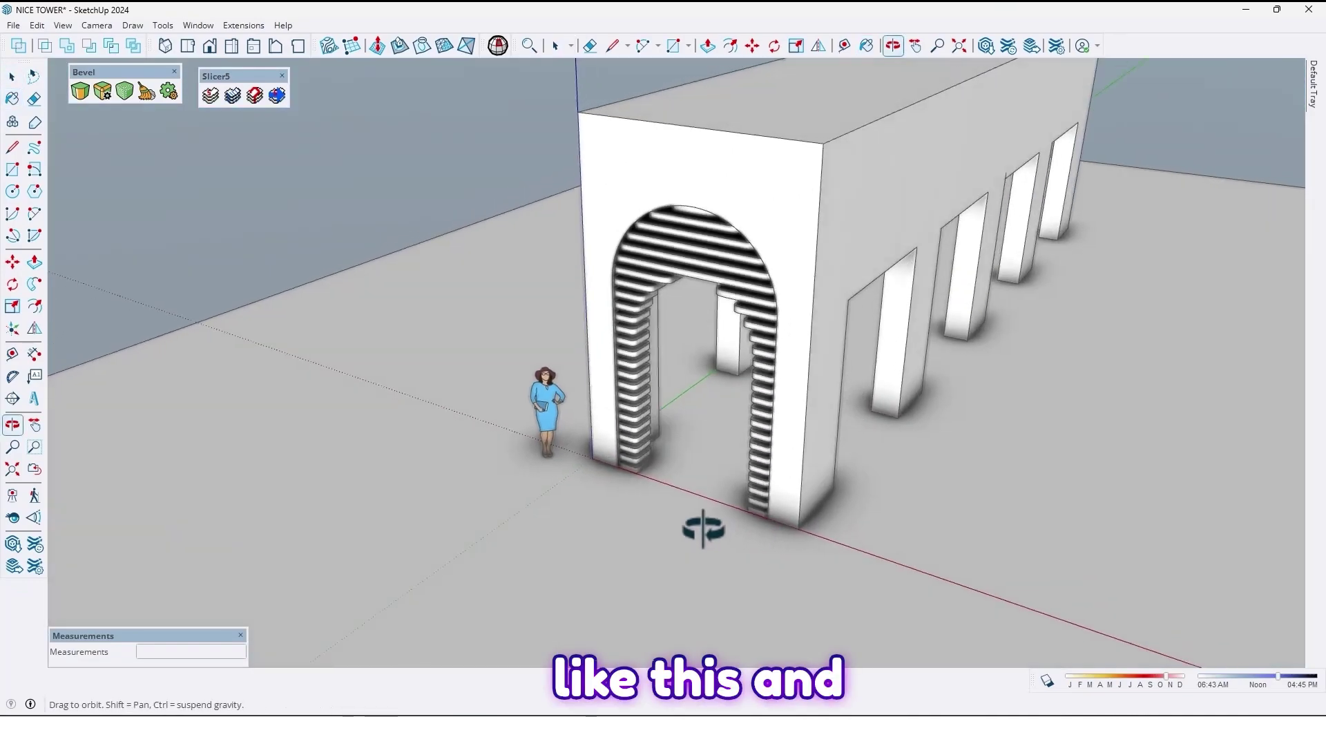
{"action": "scroll", "coordinate": [495, 308], "scroll_direction": "up", "scroll_amount": 5}
{"action": "double_click", "coordinate": [487, 300]}
{"action": "scroll", "coordinate": [487, 301], "scroll_direction": "down", "scroll_amount": 3}
{"action": "middle_click_drag", "start_coordinate": [517, 310], "coordinate": [557, 396]}
{"action": "scroll", "coordinate": [476, 517], "scroll_direction": "up", "scroll_amount": 2}
{"action": "scroll", "coordinate": [497, 432], "scroll_direction": "up", "scroll_amount": 2}
{"action": "scroll", "coordinate": [495, 424], "scroll_direction": "up", "scroll_amount": 3}
{"action": "middle_click_drag", "start_coordinate": [495, 424], "coordinate": [585, 437], "text": "shift"}
{"action": "key", "text": "c"}
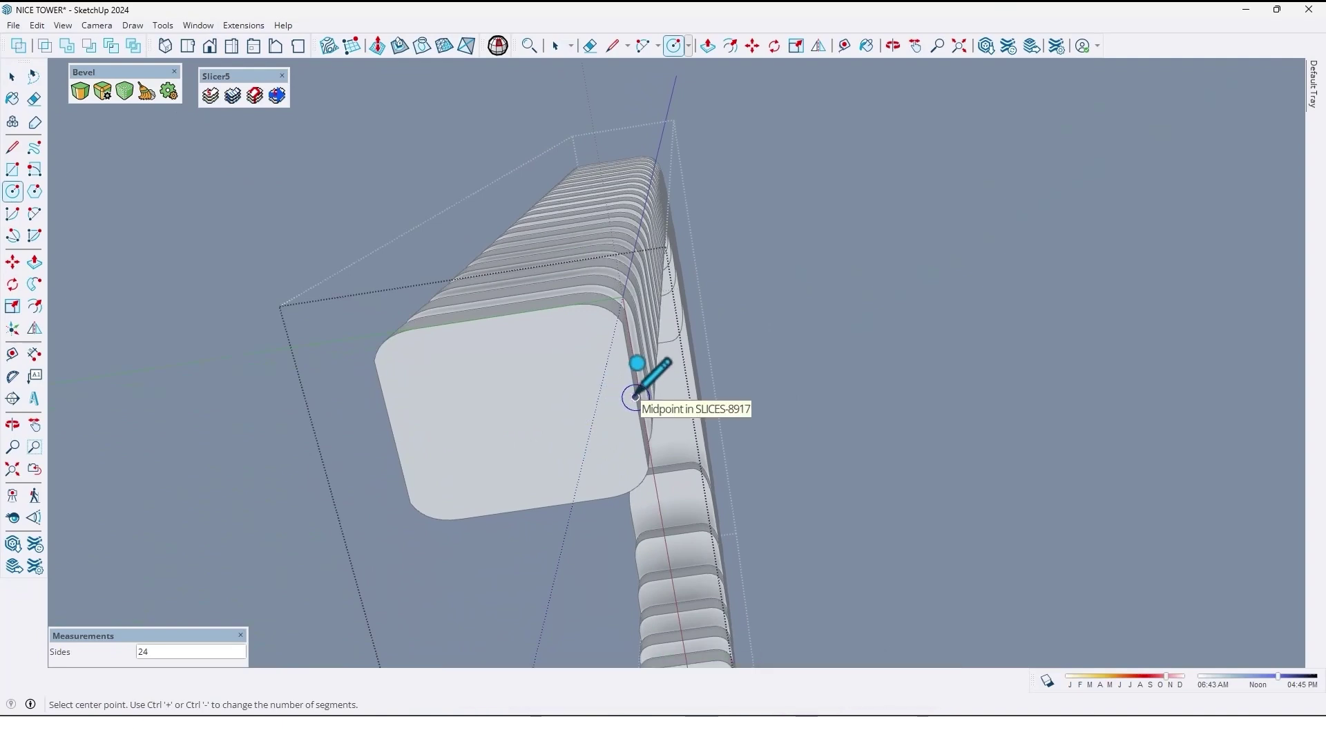
Draw a circle of about 3 cm radius centred on the leg's bottom end face.
{"action": "left_click", "coordinate": [578, 406]}
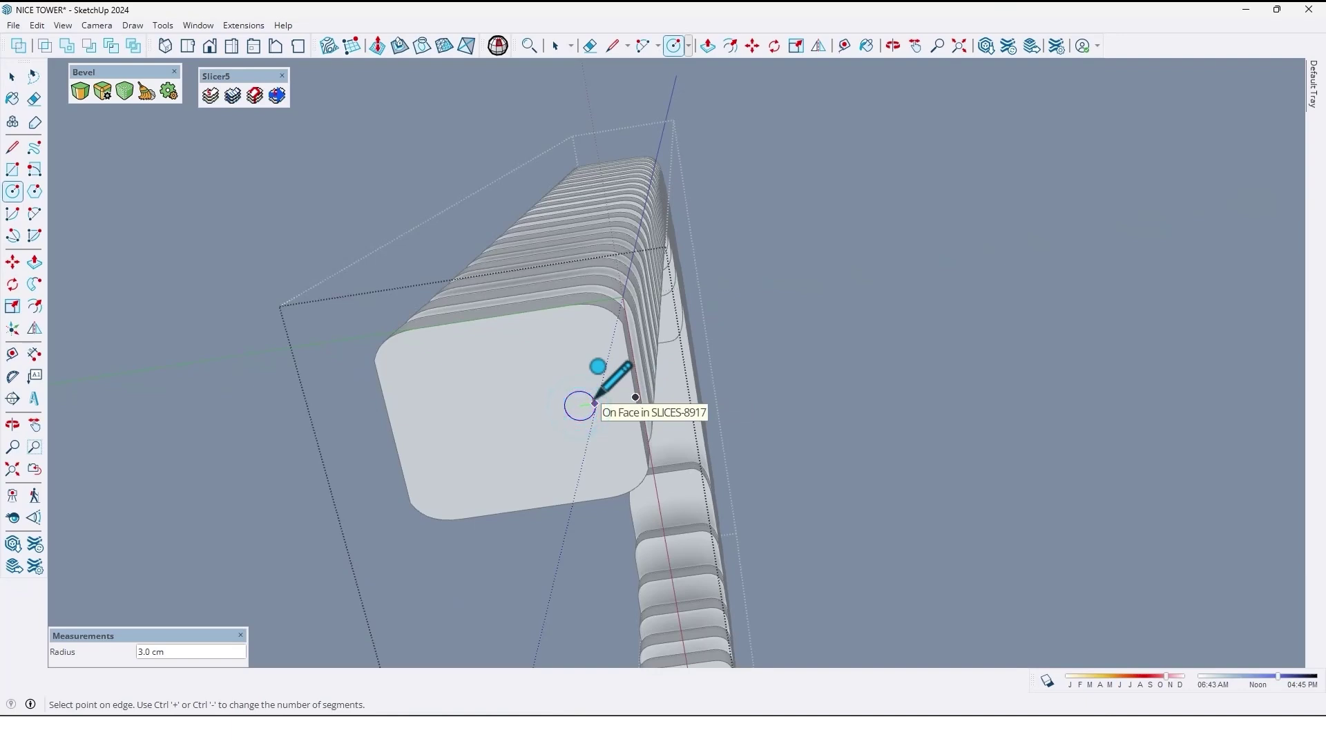
{"action": "left_click", "coordinate": [595, 403]}
{"action": "key", "text": "space"}
Try a Move/Ctrl copy of the circle across the end face, then undo it.
{"action": "left_click", "coordinate": [579, 406]}
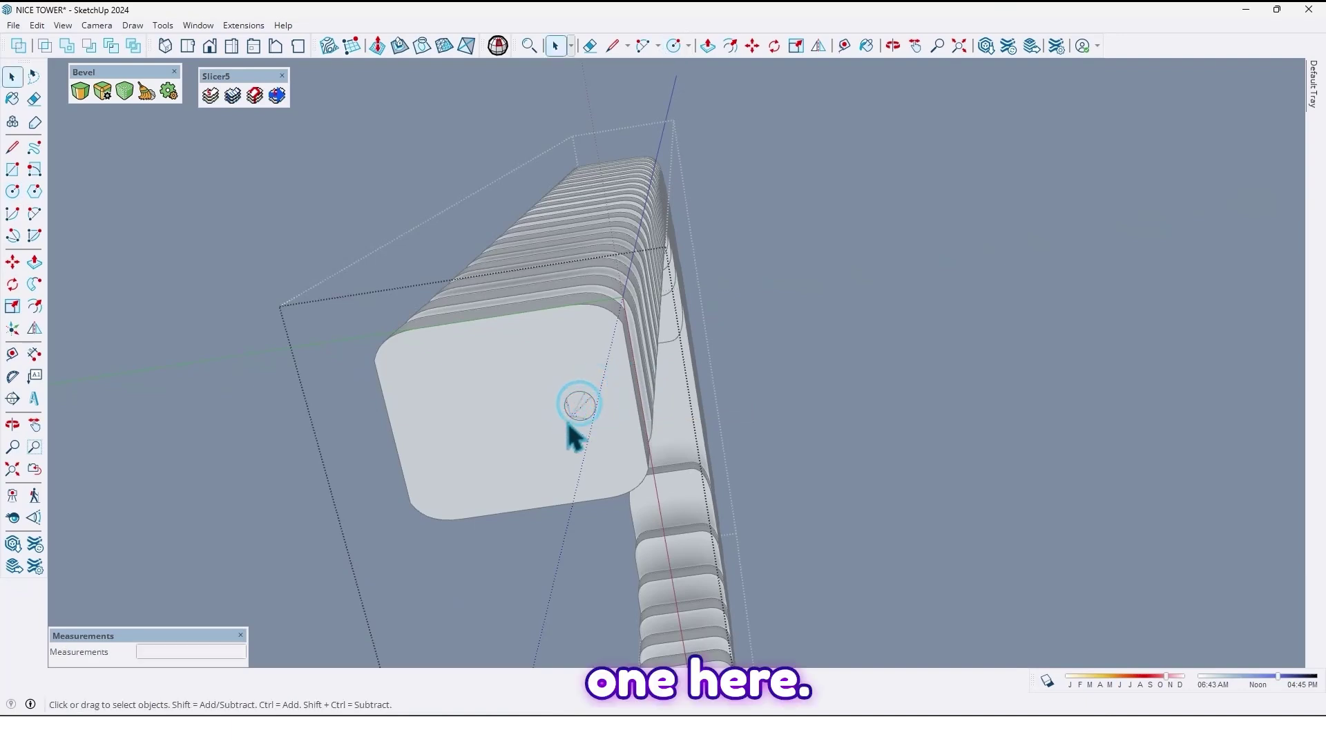
{"action": "key", "text": "m"}
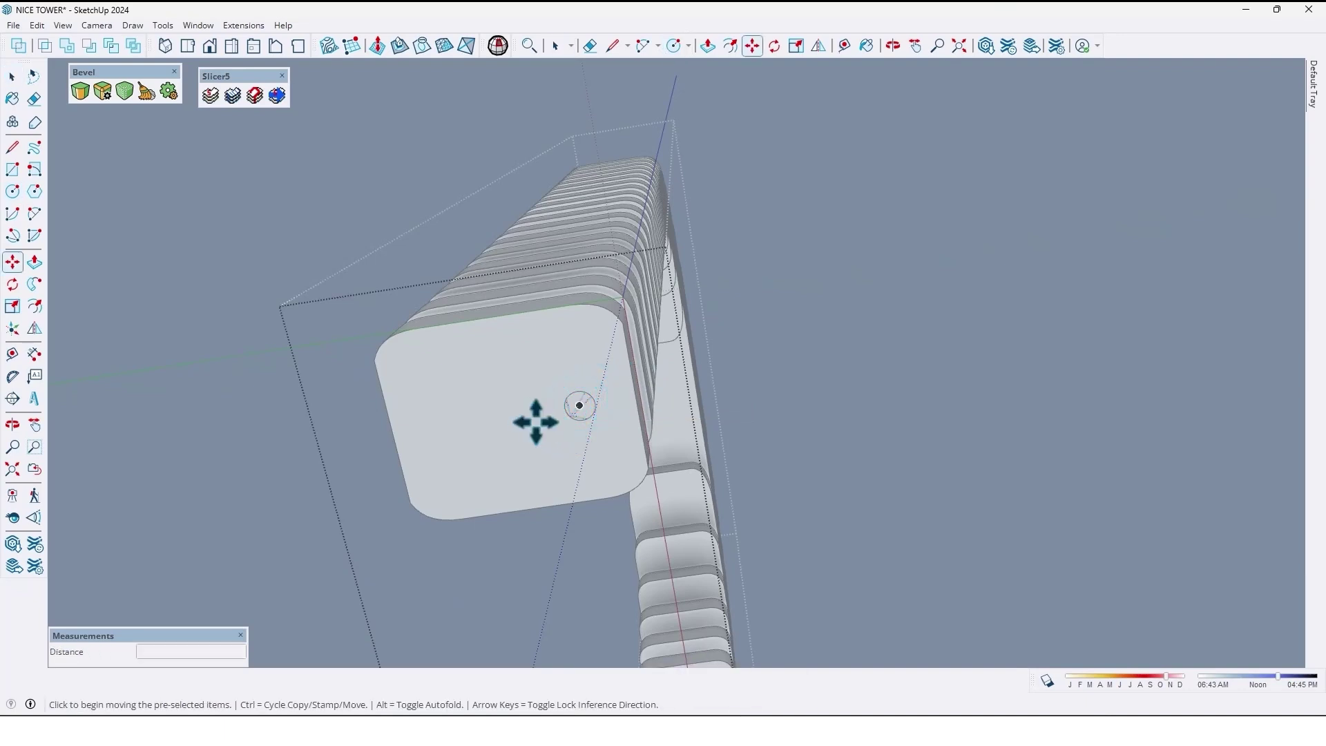
{"action": "left_click", "coordinate": [553, 428]}
{"action": "key", "text": "ctrl"}
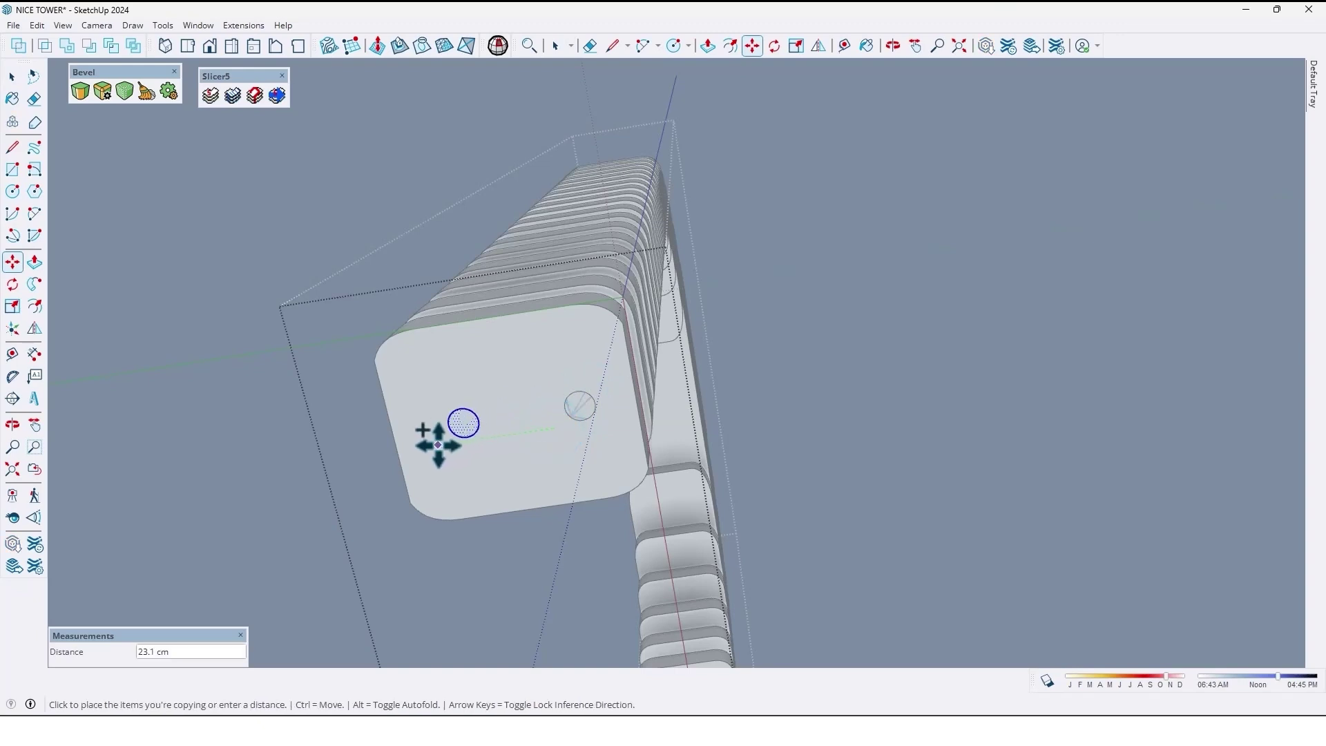
{"action": "left_click", "coordinate": [427, 445]}
{"action": "middle_click_drag", "start_coordinate": [509, 423], "coordinate": [567, 425]}
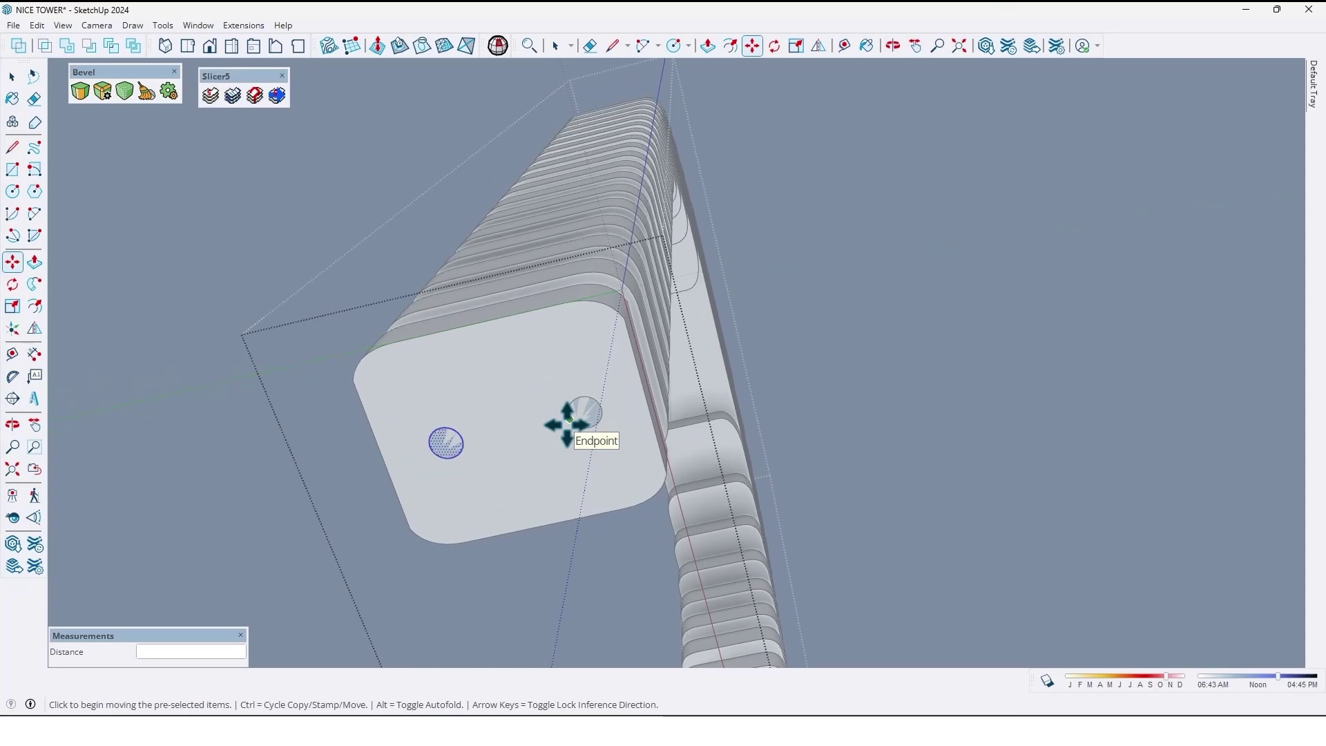
{"action": "key", "text": "ctrl+z"}
{"action": "key", "text": "space"}
Make the small circle into a component.
{"action": "right_click", "coordinate": [586, 420]}
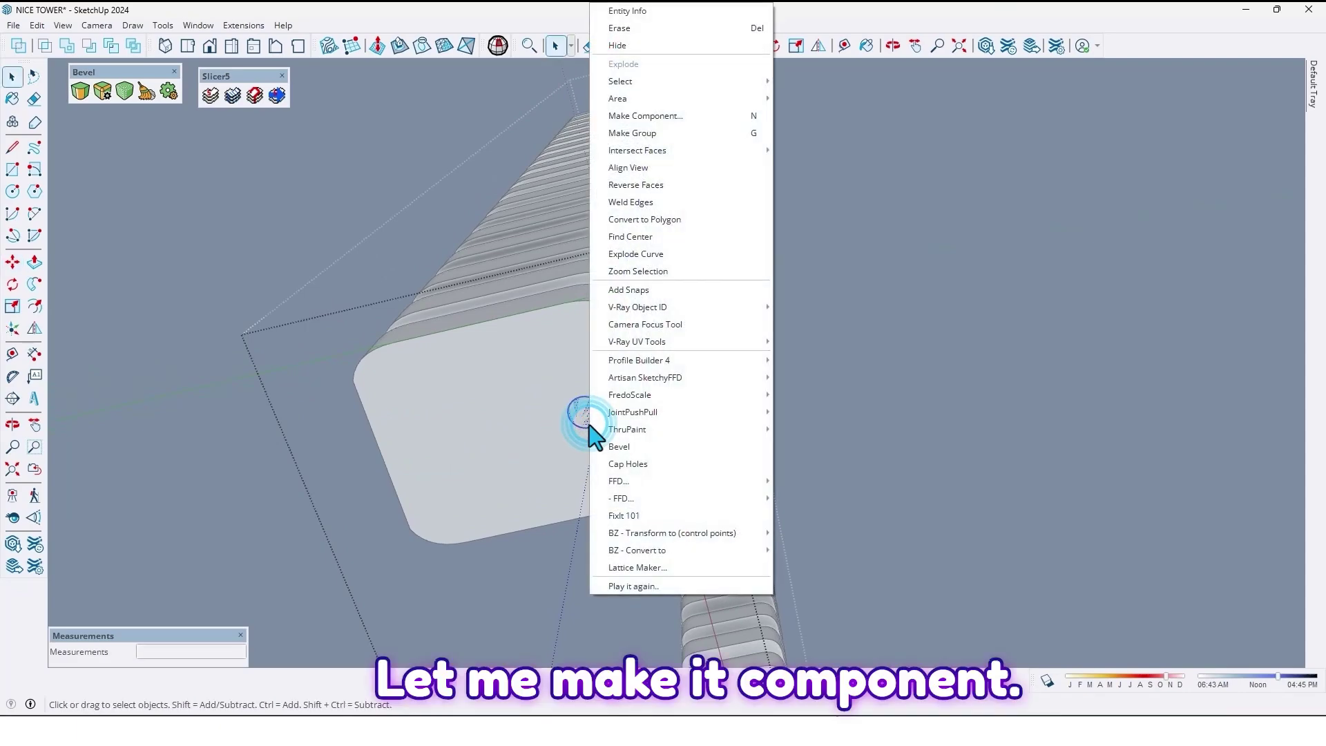
{"action": "left_click", "coordinate": [664, 117]}
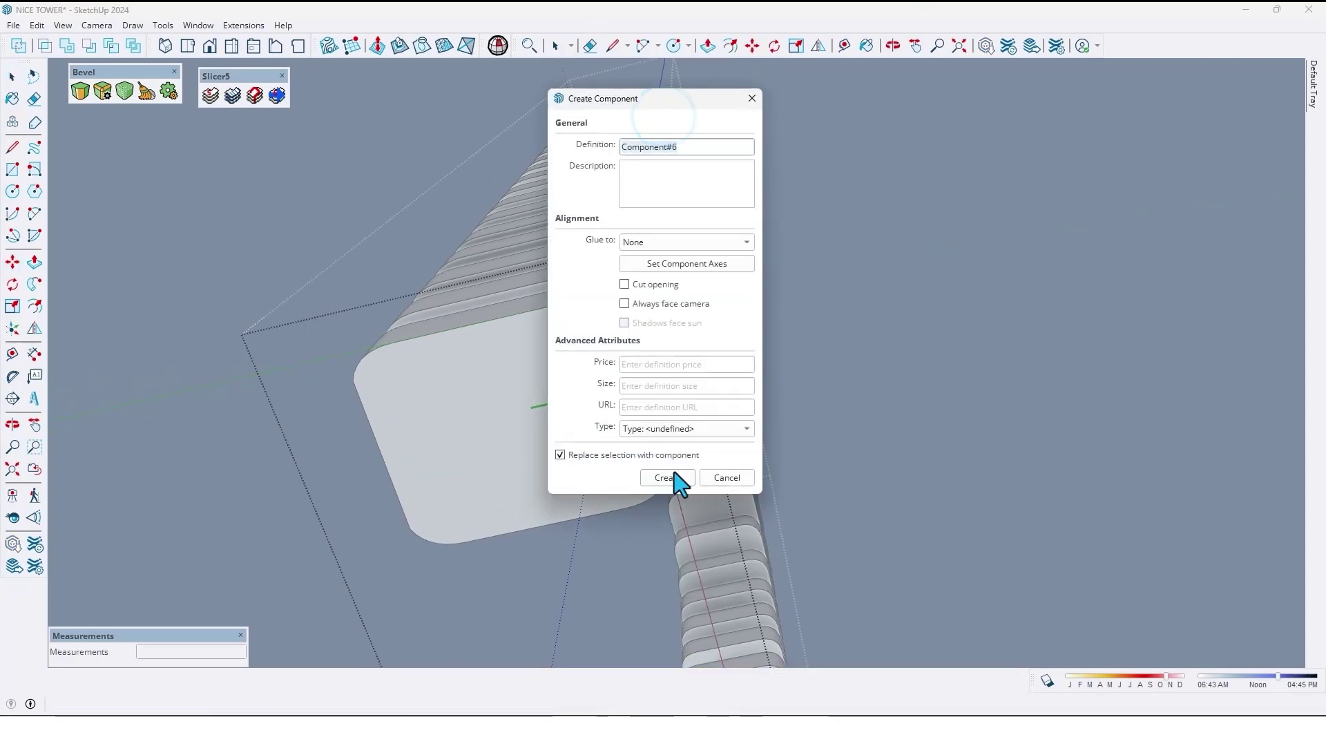
{"action": "left_click", "coordinate": [670, 477]}
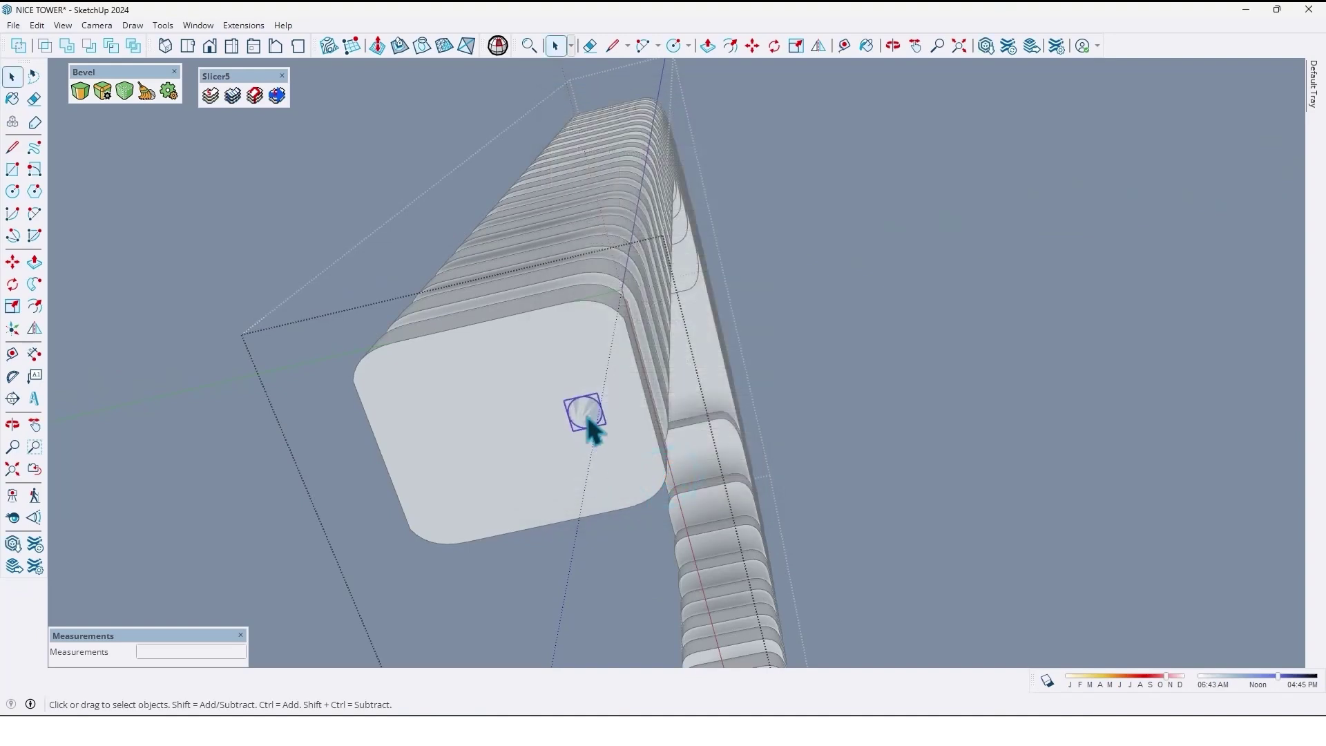
Copy the circle component beside the original on the end face.
{"action": "key", "text": "m"}
{"action": "left_click", "coordinate": [564, 495]}
{"action": "key", "text": "ctrl"}
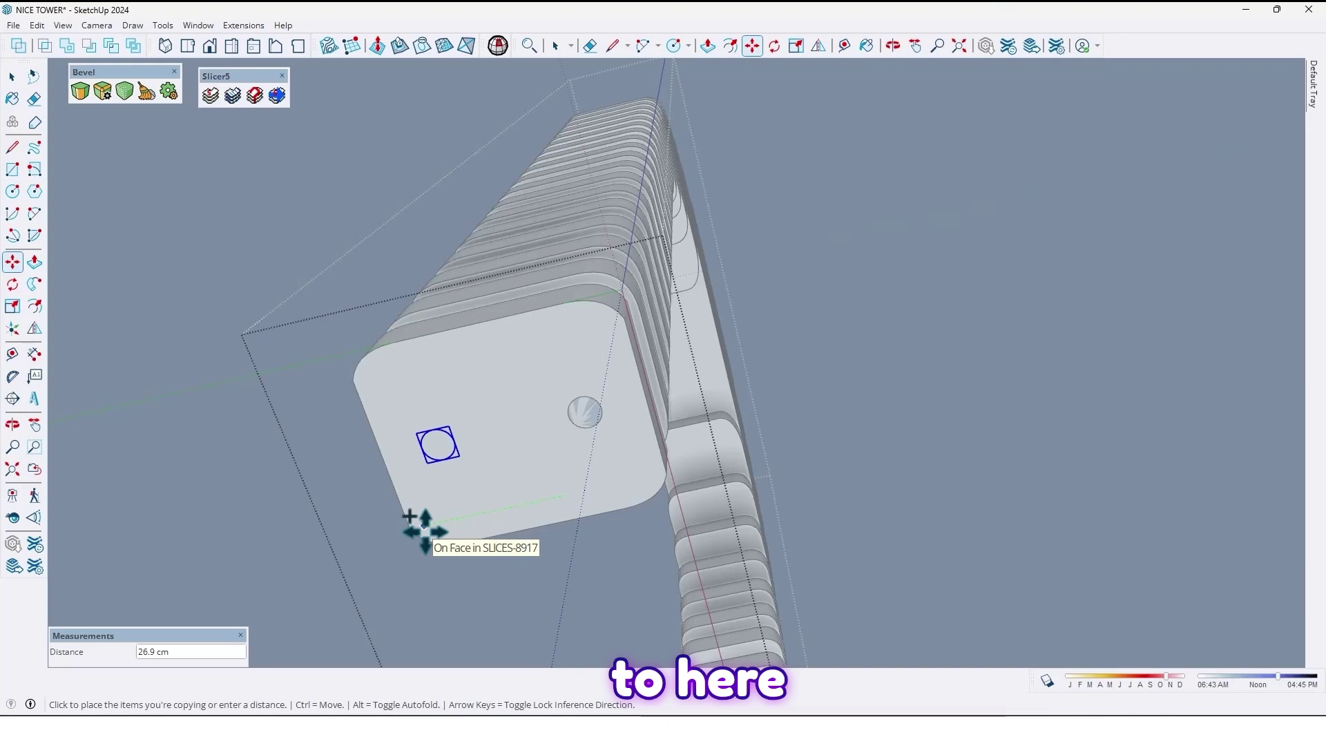
{"action": "left_click", "coordinate": [426, 532]}
{"action": "scroll", "coordinate": [541, 376], "scroll_direction": "down", "scroll_amount": 2}
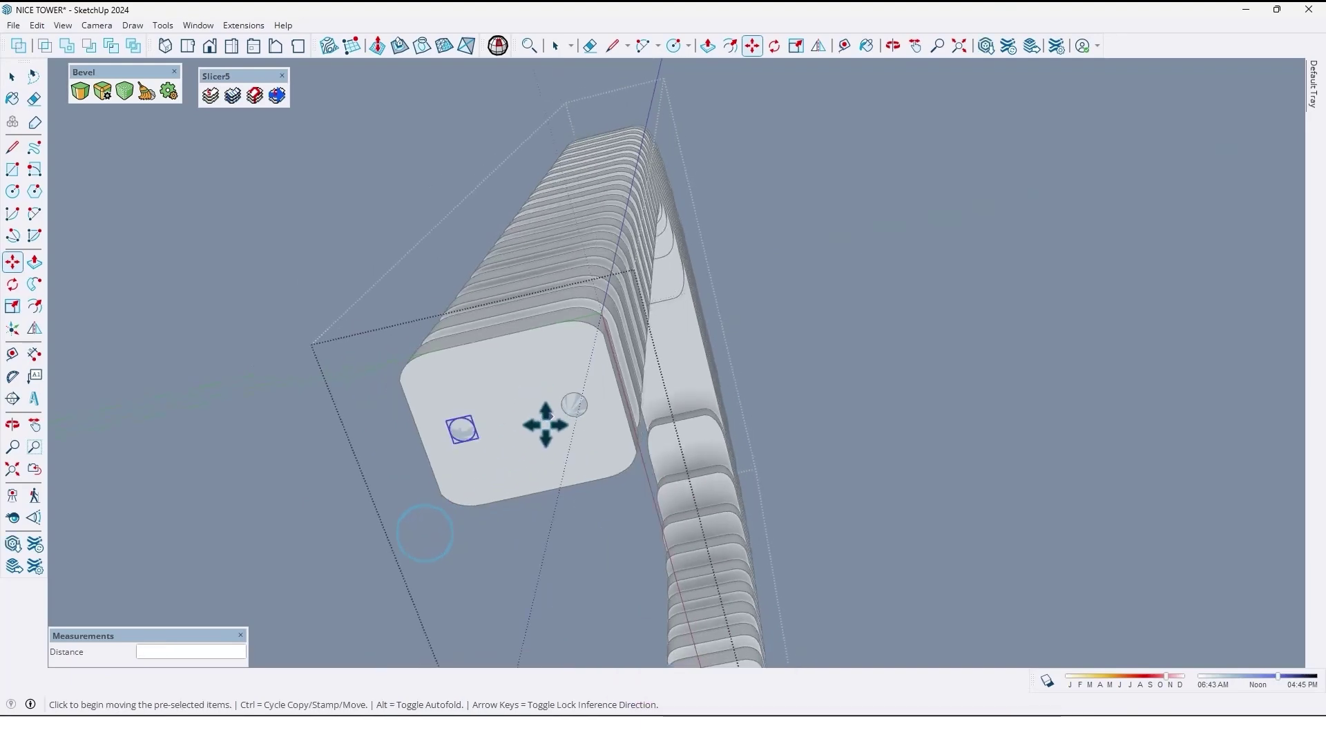
{"action": "key", "text": "space"}
{"action": "scroll", "coordinate": [580, 422], "scroll_direction": "up", "scroll_amount": 1}
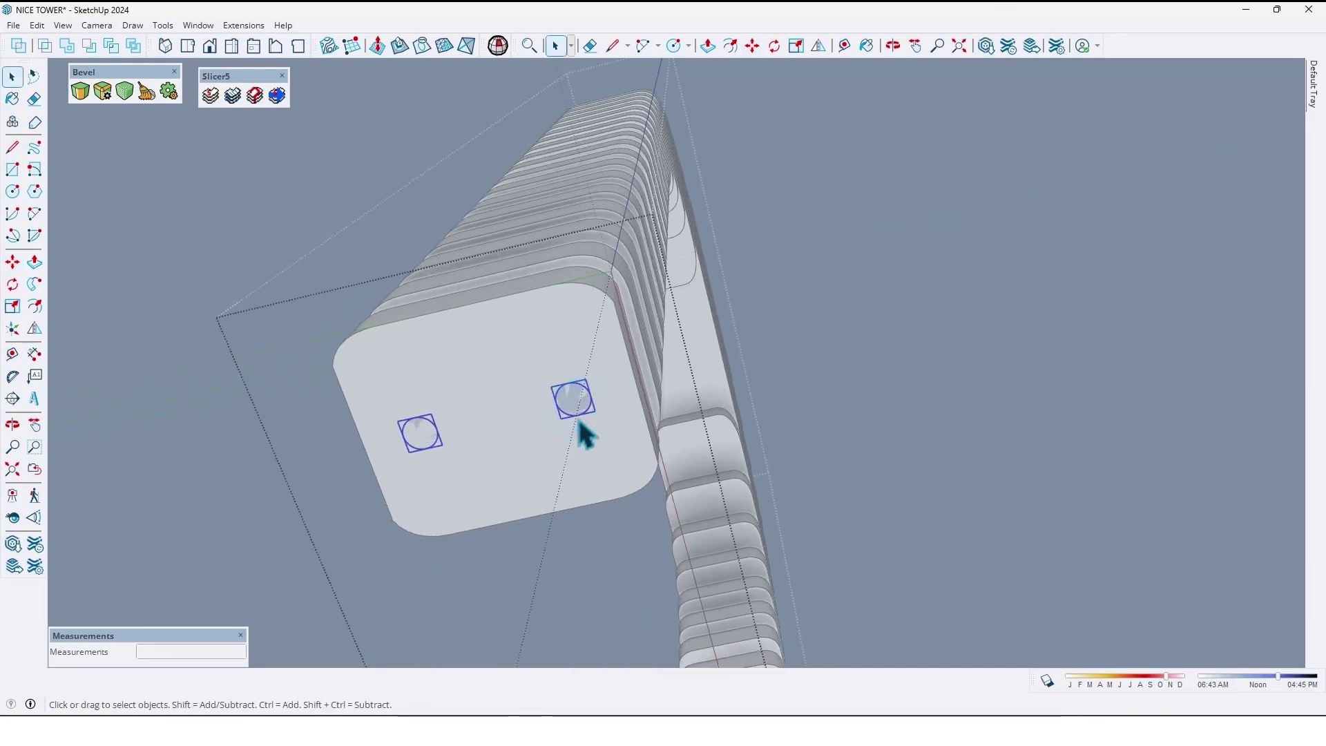
Copy the selected circles further along the slices.
{"action": "key", "text": "m"}
{"action": "left_click", "coordinate": [634, 386]}
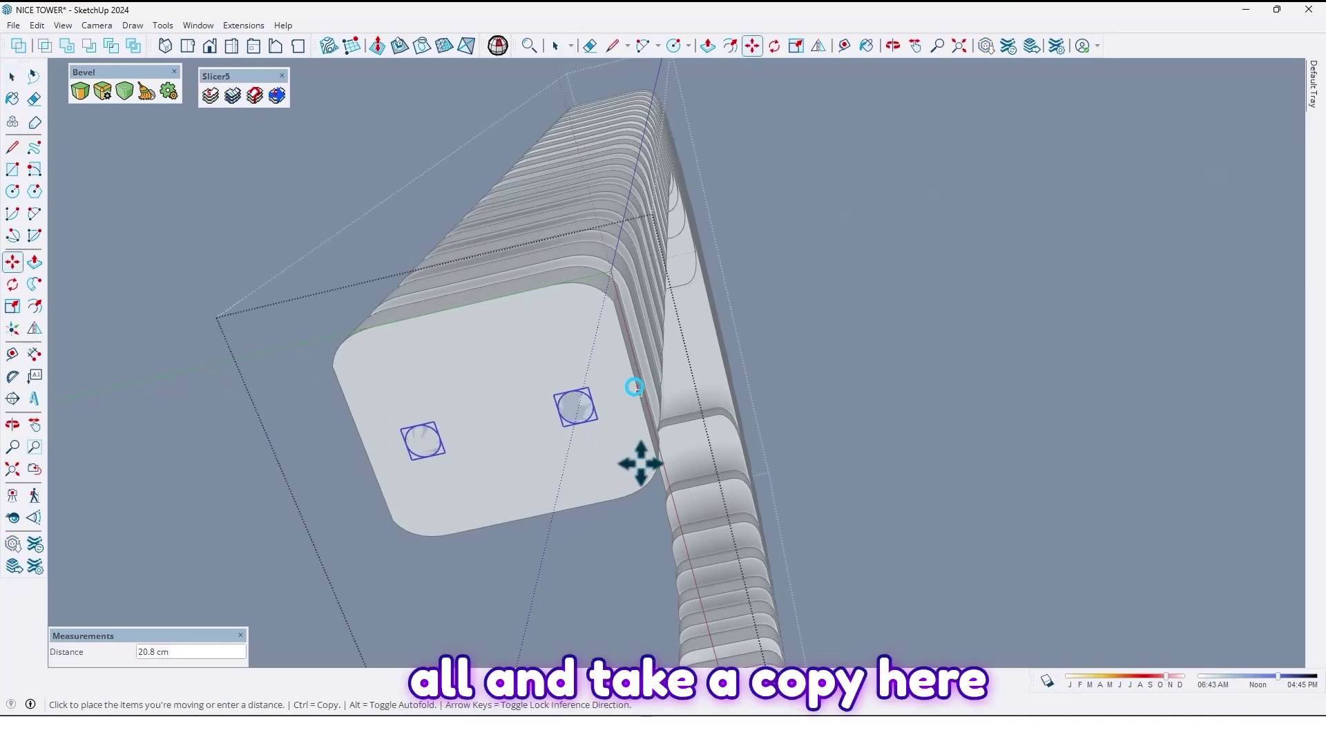
{"action": "key", "text": "ctrl"}
{"action": "scroll", "coordinate": [592, 547], "scroll_direction": "down", "scroll_amount": 4}
{"action": "left_click", "coordinate": [586, 553]}
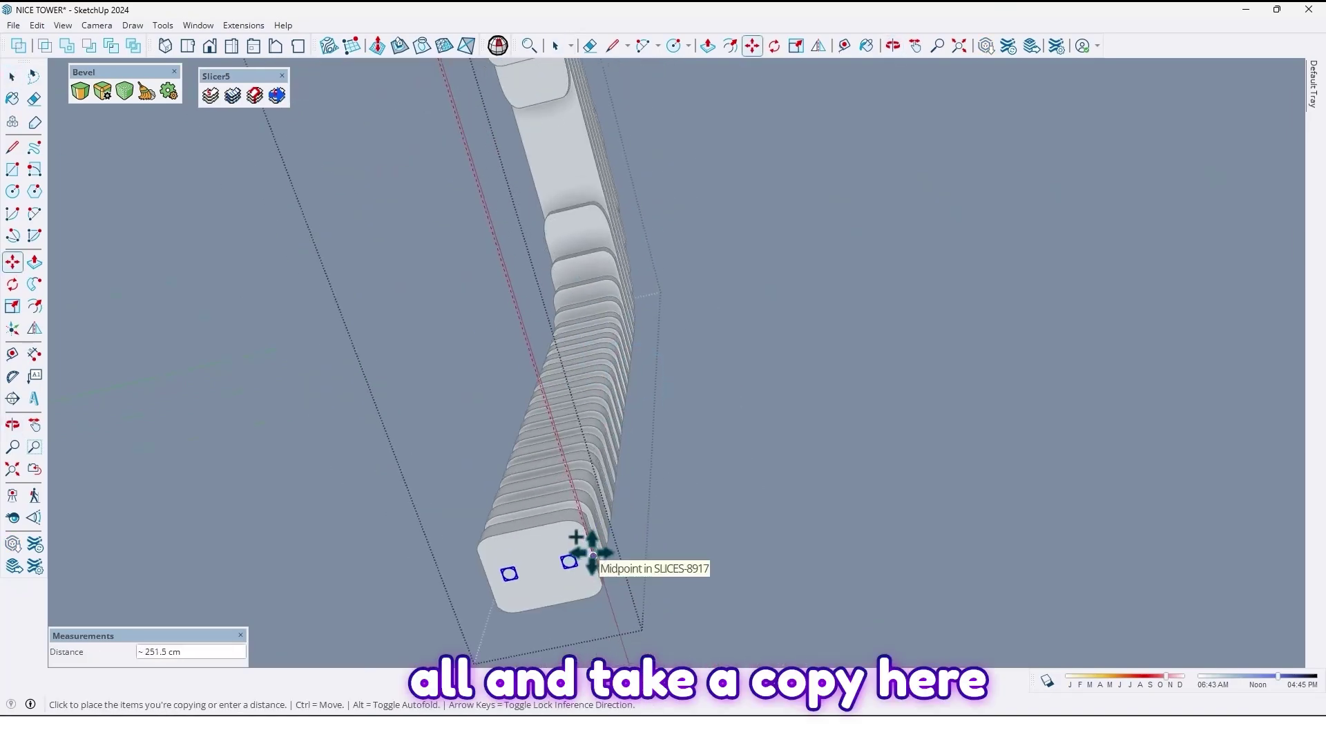
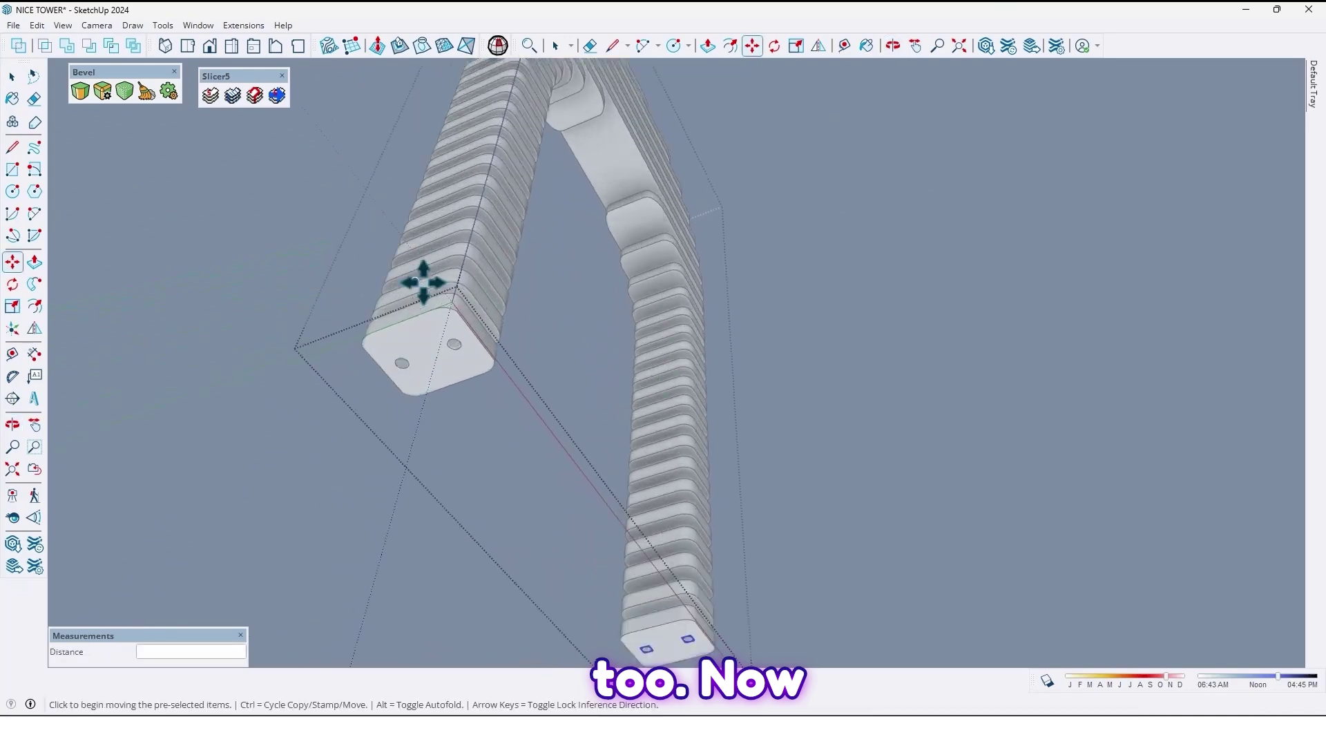
Return to the Select tool once the two dowel circles are drawn on the end face.
{"action": "key", "text": "space"}
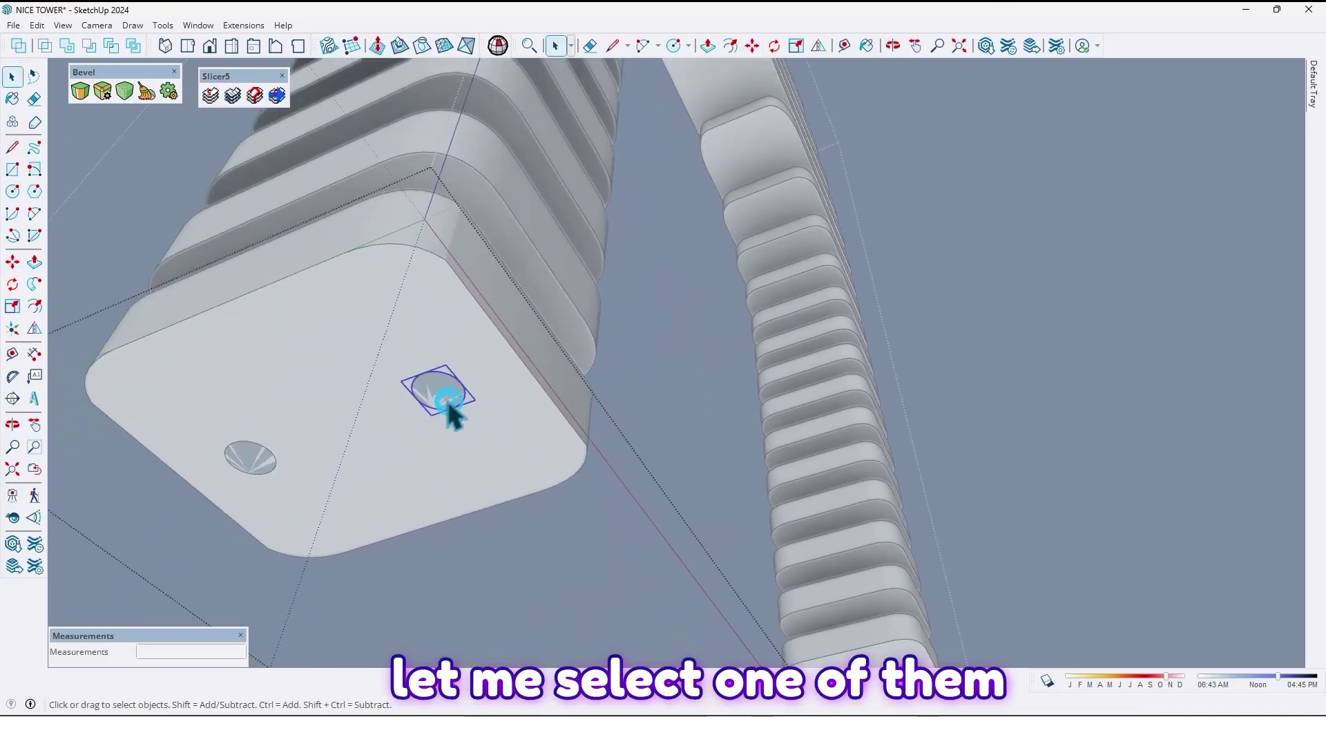
Open the dowel circles component and Push/Pull both circles out into cylinders.
{"action": "double_click", "coordinate": [447, 406]}
{"action": "scroll", "coordinate": [447, 400], "scroll_direction": "down", "scroll_amount": 2}
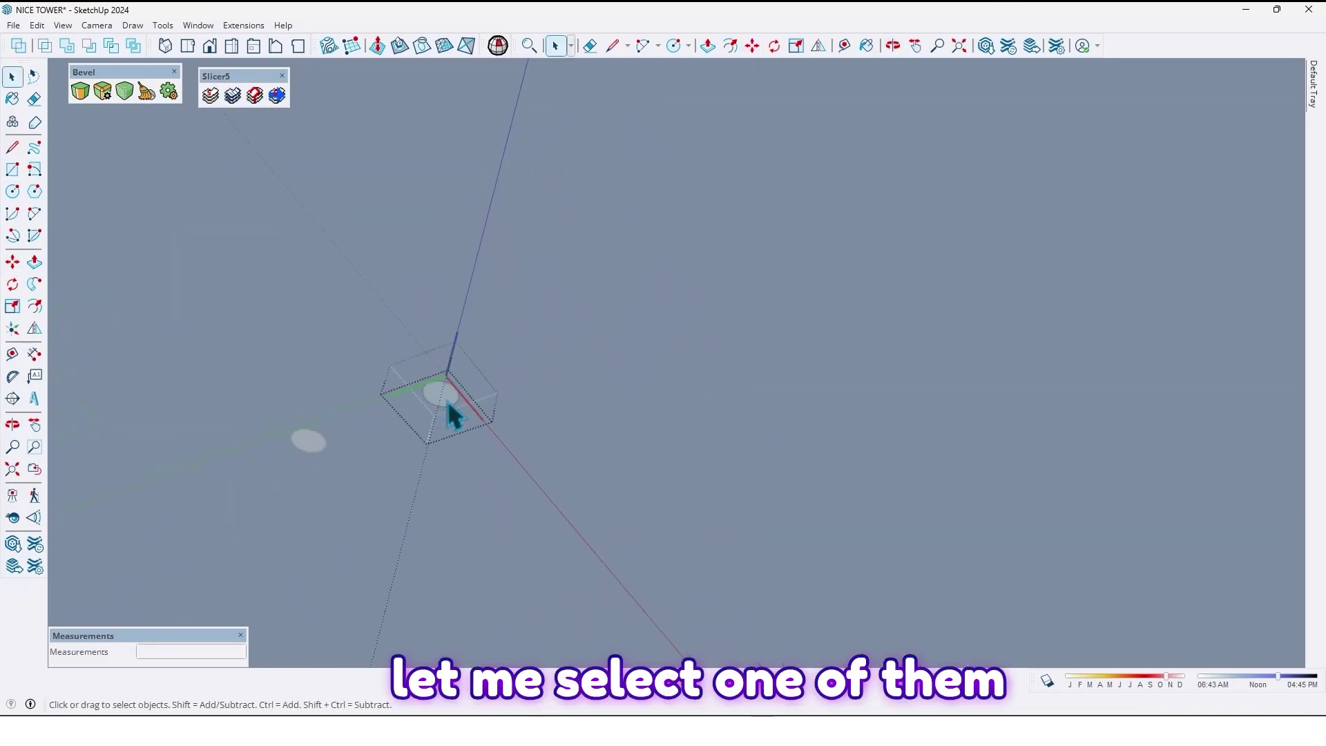
{"action": "key", "text": "p"}
{"action": "left_click", "coordinate": [448, 400]}
{"action": "scroll", "coordinate": [483, 330], "scroll_direction": "down", "scroll_amount": 2}
{"action": "middle_click_drag", "start_coordinate": [592, 142], "coordinate": [580, 228]}
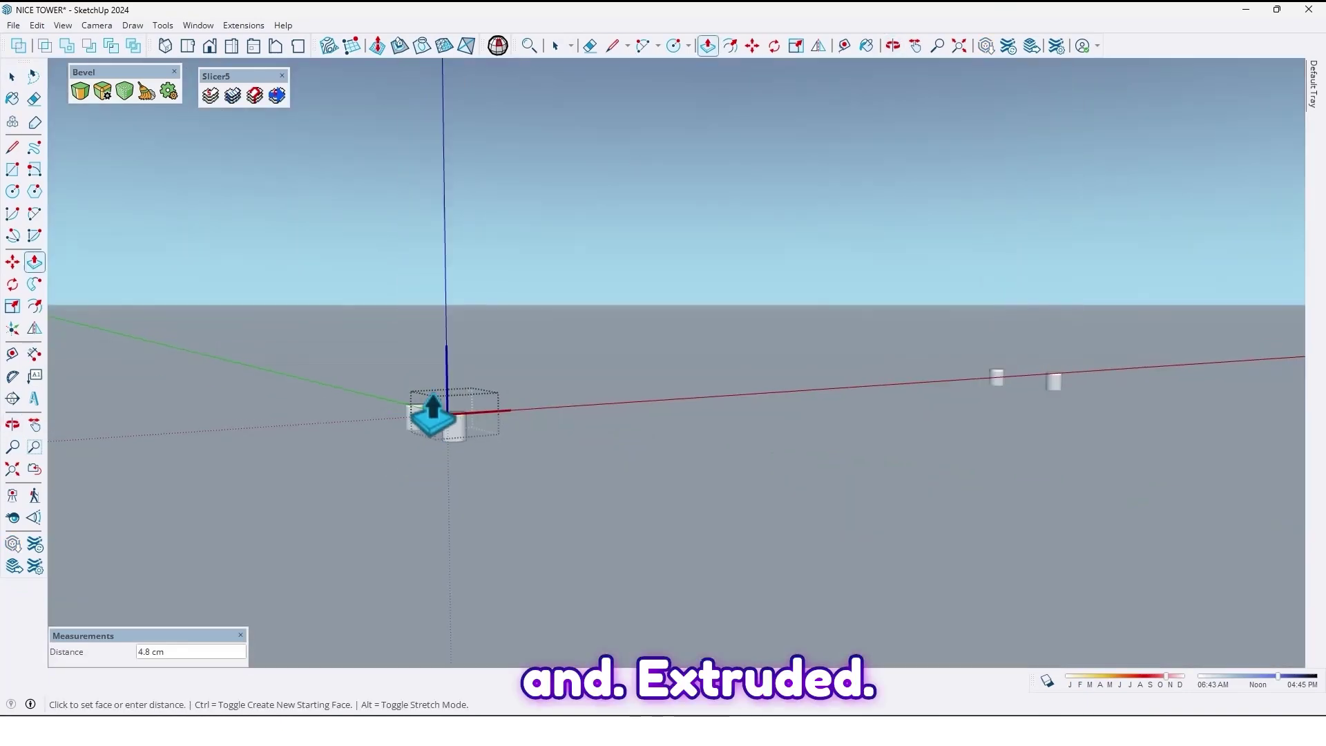
Set the dowel cylinders to 407.8 cm so they run up through the arch slices.
{"action": "middle_click_drag", "start_coordinate": [501, 221], "coordinate": [491, 394], "text": "shift"}
{"action": "scroll", "coordinate": [494, 345], "scroll_direction": "down", "scroll_amount": 1}
{"action": "middle_click_drag", "start_coordinate": [497, 266], "coordinate": [499, 283], "text": "shift"}
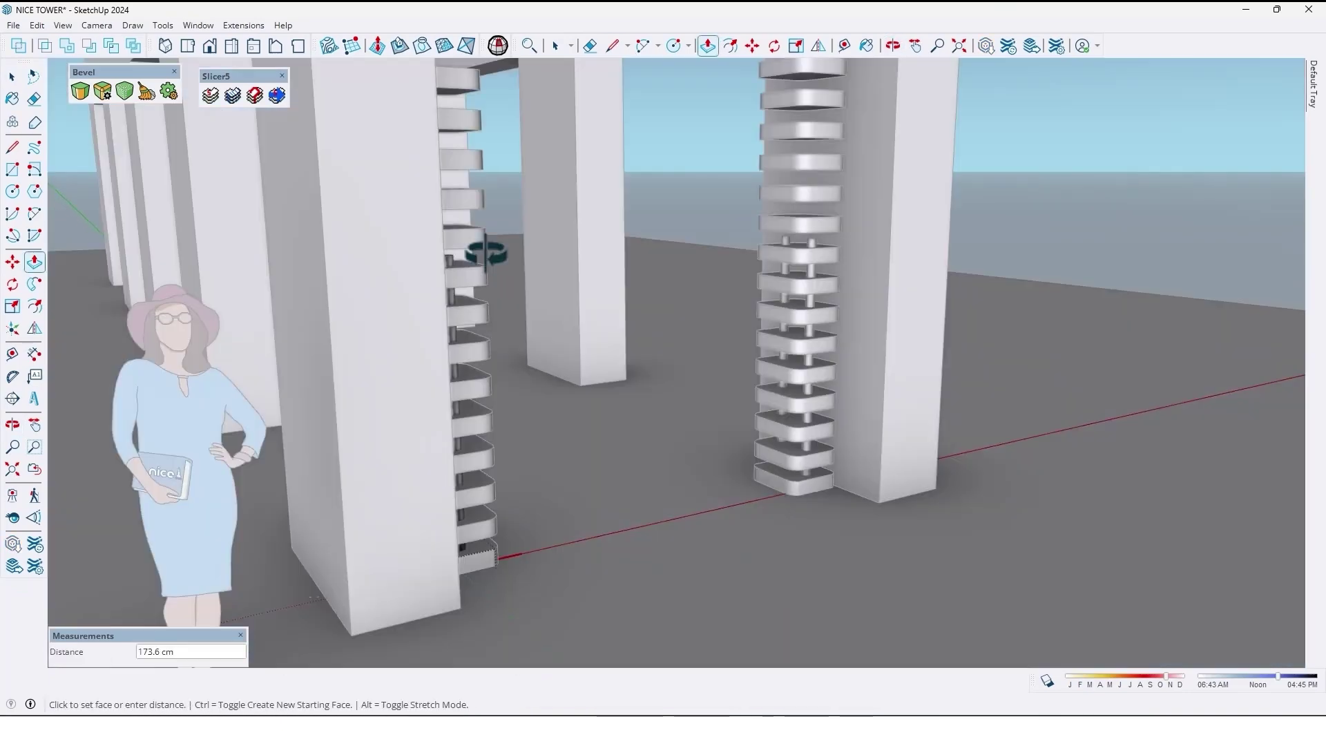
{"action": "middle_click_drag", "start_coordinate": [483, 255], "coordinate": [497, 230]}
{"action": "scroll", "coordinate": [440, 444], "scroll_direction": "up", "scroll_amount": 5}
{"action": "middle_click_drag", "start_coordinate": [440, 444], "coordinate": [304, 387]}
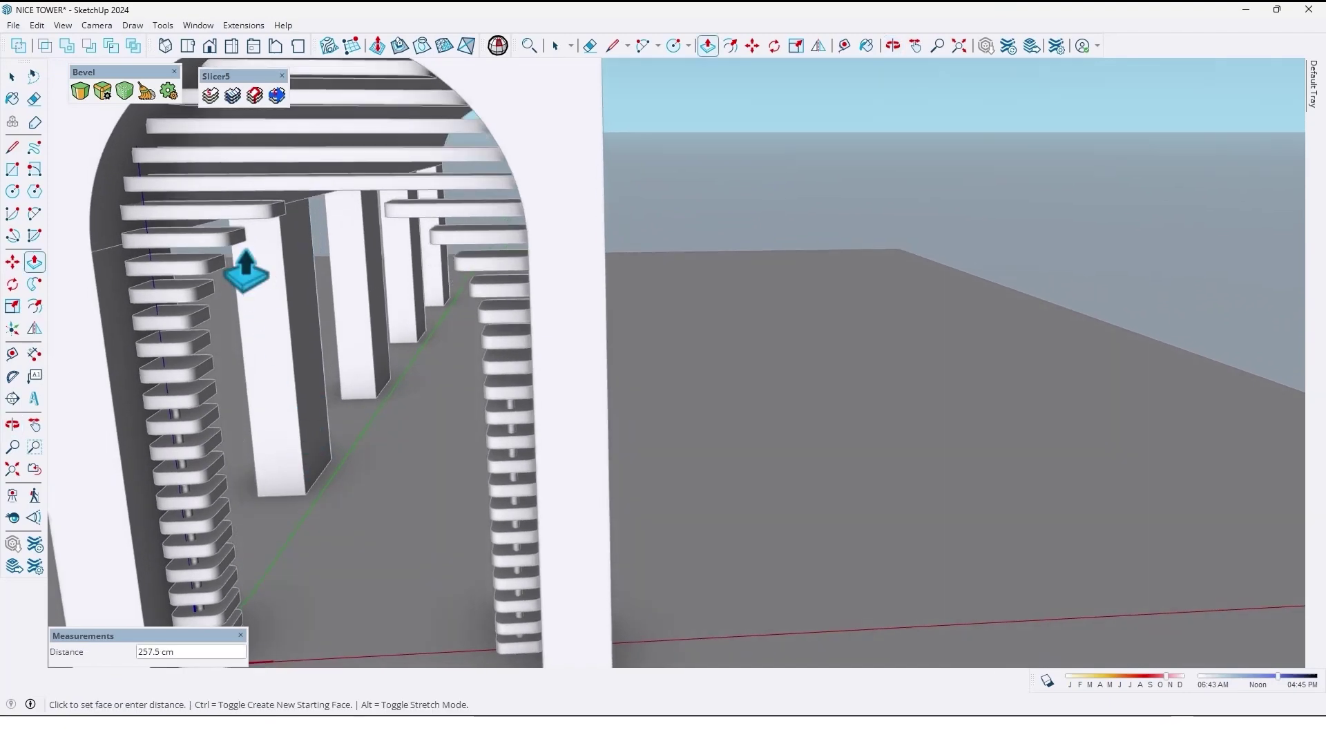
{"action": "middle_click_drag", "start_coordinate": [245, 272], "coordinate": [297, 276], "text": "shift"}
{"action": "middle_click_drag", "start_coordinate": [324, 332], "coordinate": [380, 297]}
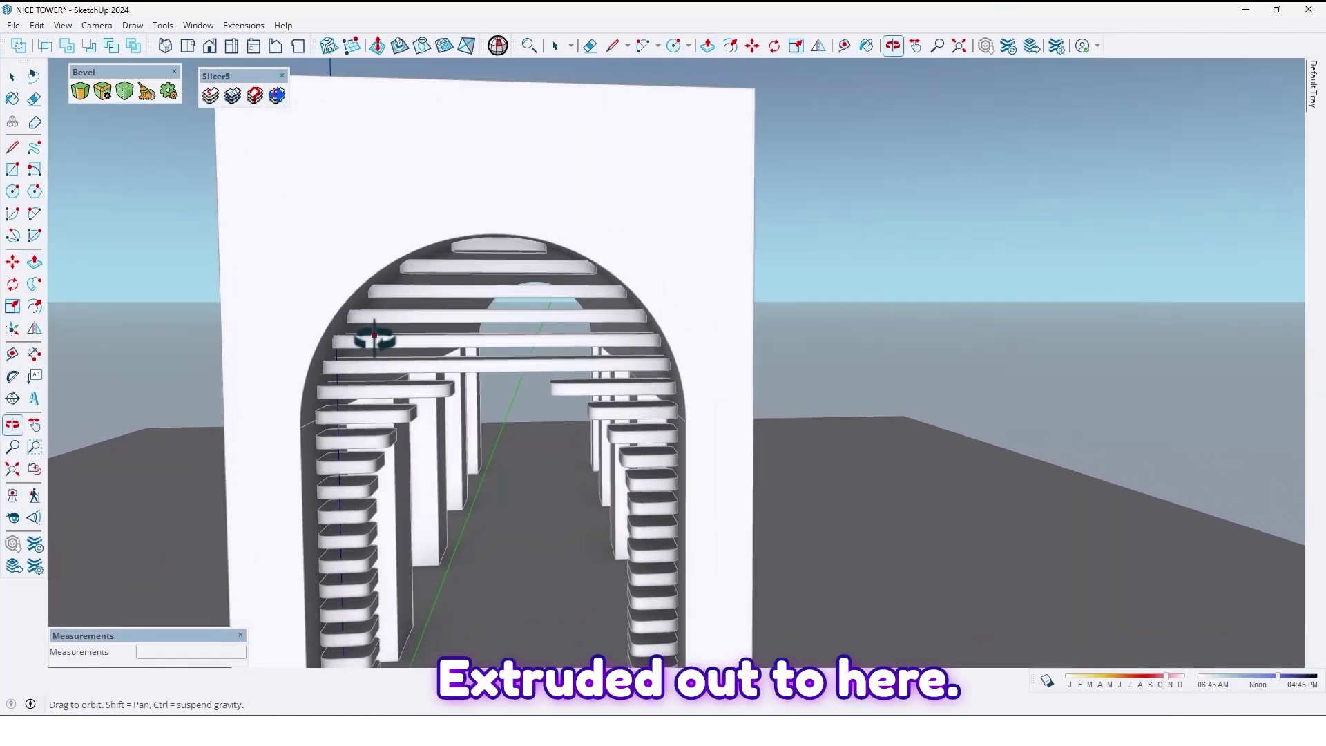
{"action": "scroll", "coordinate": [373, 345], "scroll_direction": "up", "scroll_amount": 2}
{"action": "left_click", "coordinate": [375, 331]}
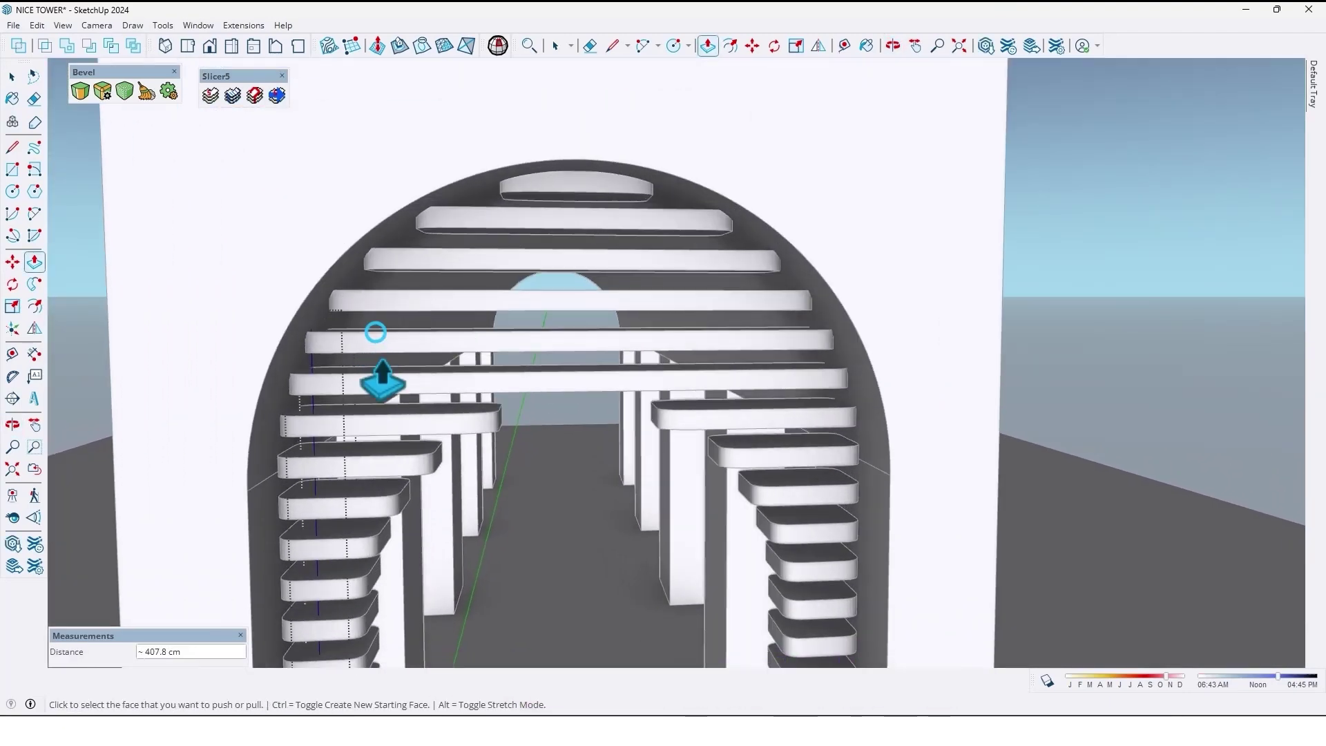
{"action": "scroll", "coordinate": [380, 359], "scroll_direction": "down", "scroll_amount": 3}
{"action": "middle_click_drag", "start_coordinate": [373, 377], "coordinate": [444, 302]}
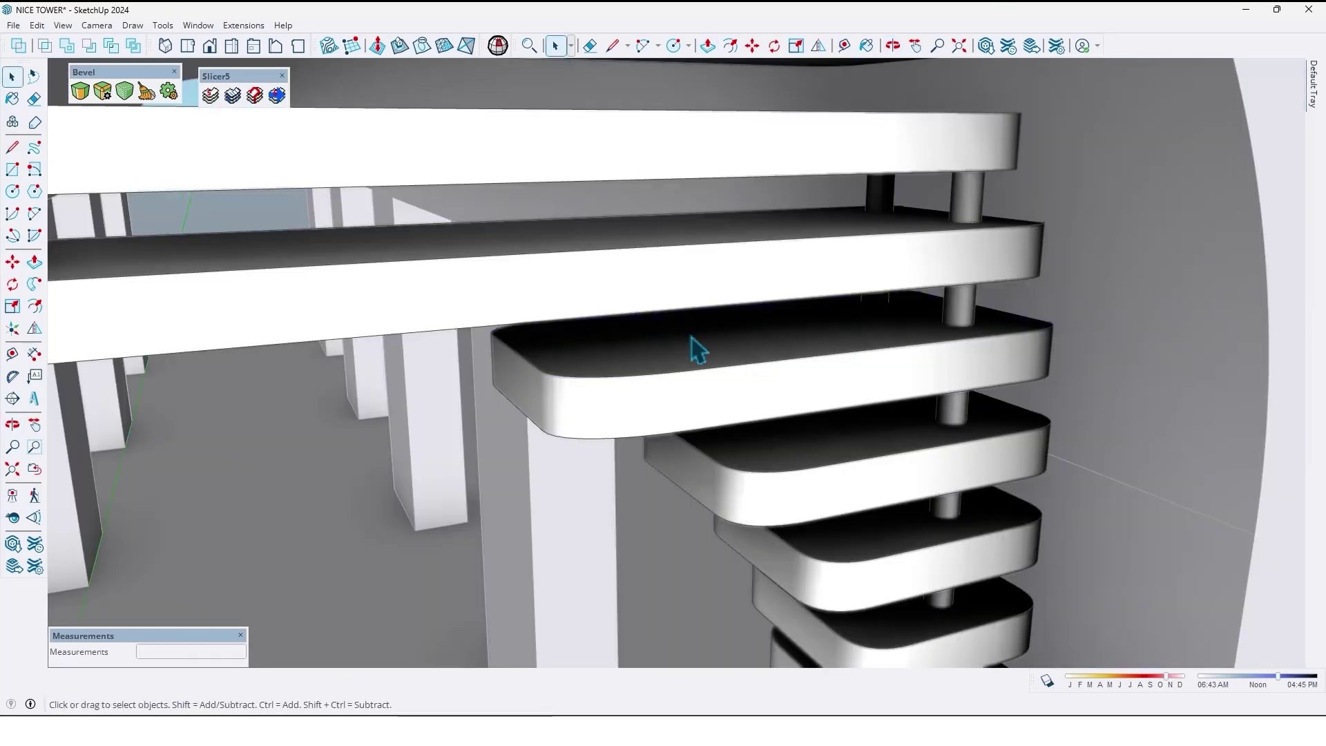
{"action": "middle_click_drag", "start_coordinate": [690, 335], "coordinate": [709, 362]}
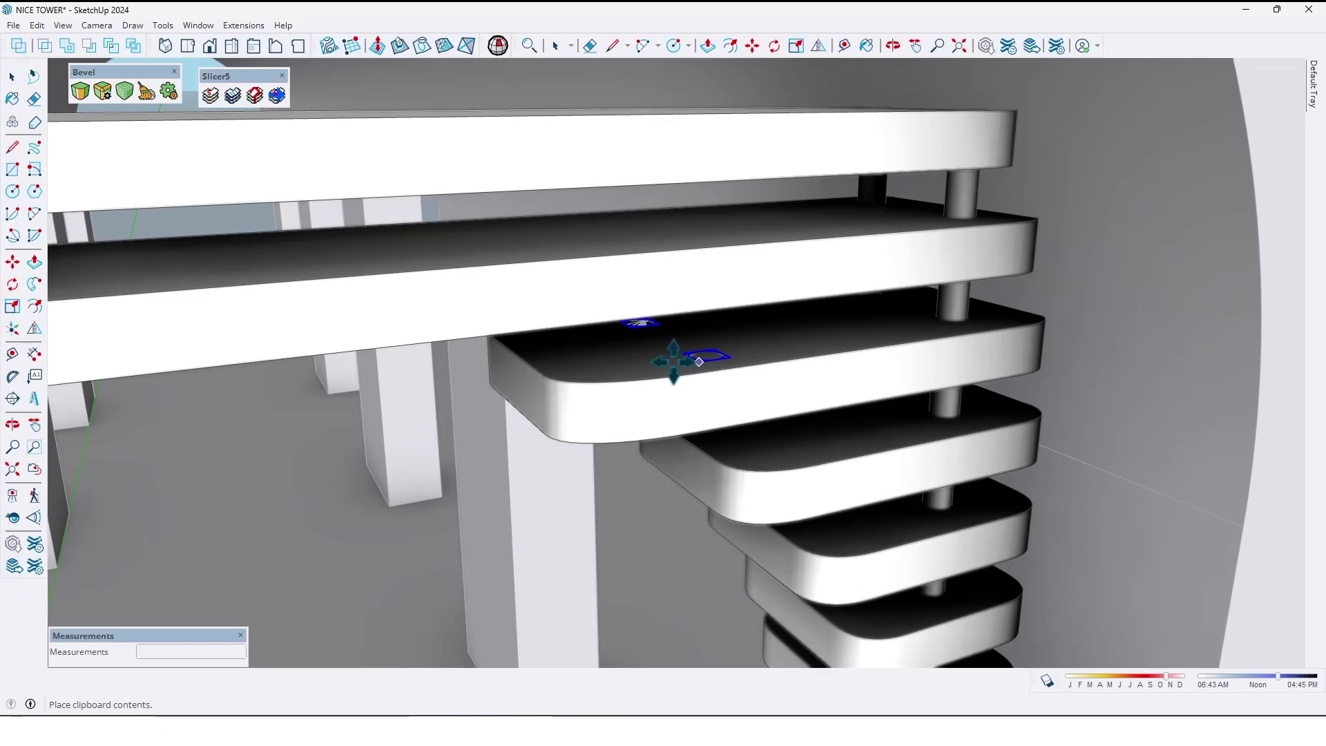
Place the pasted dowels on a slice face on the arch's right side.
{"action": "left_click", "coordinate": [708, 353]}
{"action": "middle_click_drag", "start_coordinate": [708, 352], "coordinate": [737, 383]}
{"action": "key", "text": "m"}
{"action": "left_click", "coordinate": [826, 381]}
{"action": "scroll", "coordinate": [872, 397], "scroll_direction": "down", "scroll_amount": 5}
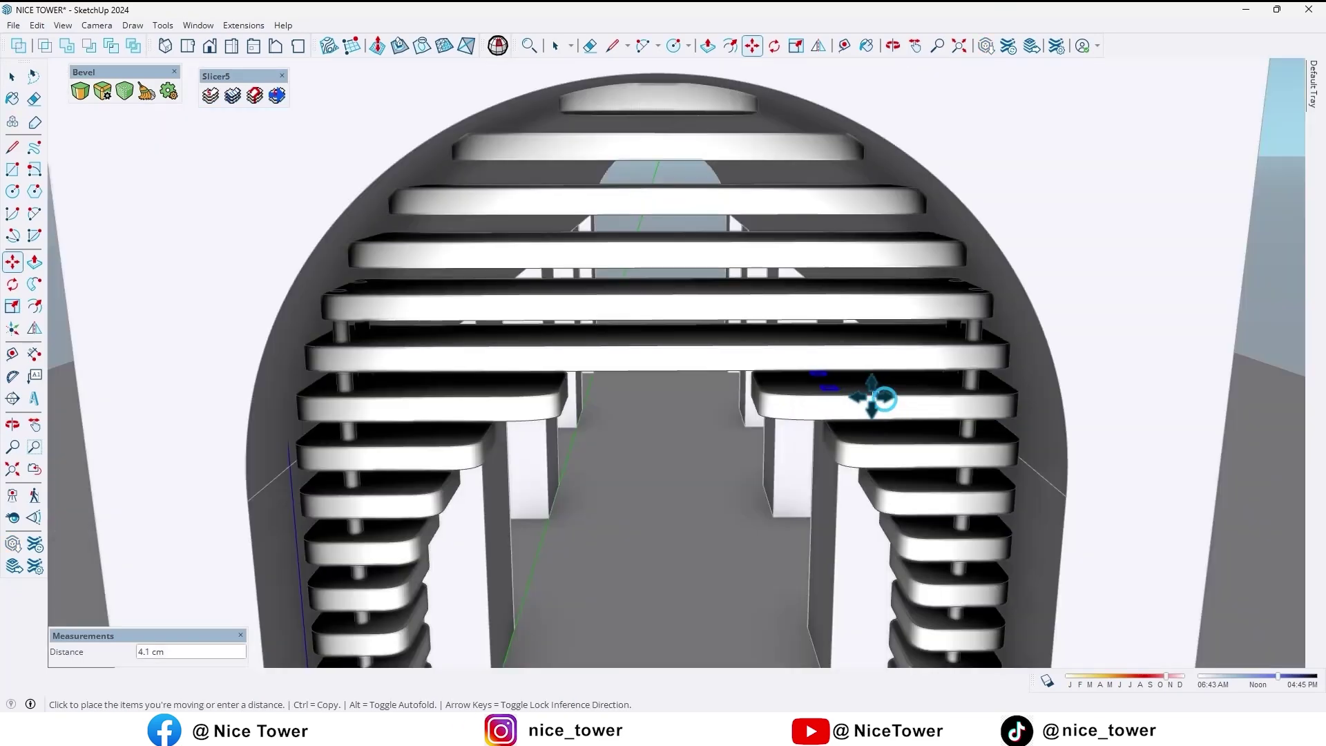
{"action": "left_click", "coordinate": [857, 395]}
{"action": "scroll", "coordinate": [857, 396], "scroll_direction": "down", "scroll_amount": 3}
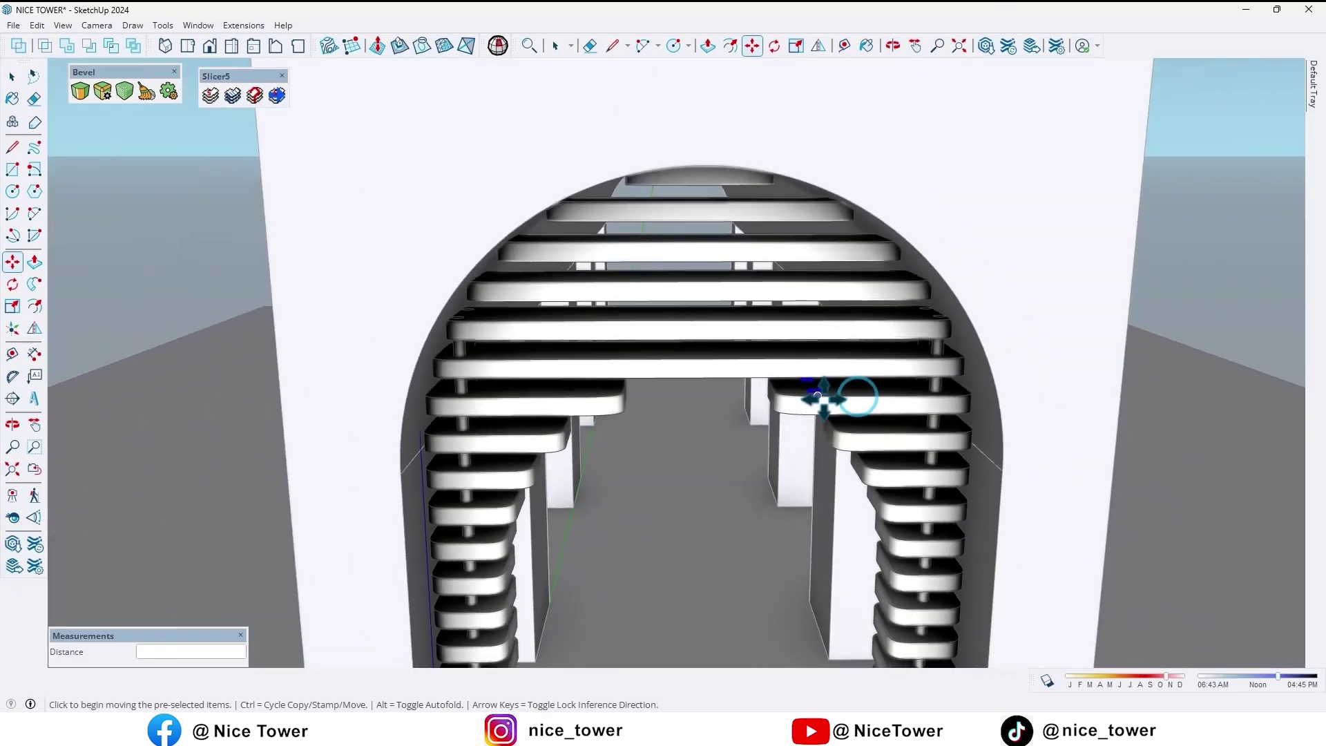
Mirror a copy of the dowels onto the matching slice on the left side.
{"action": "key", "text": "shift+f"}
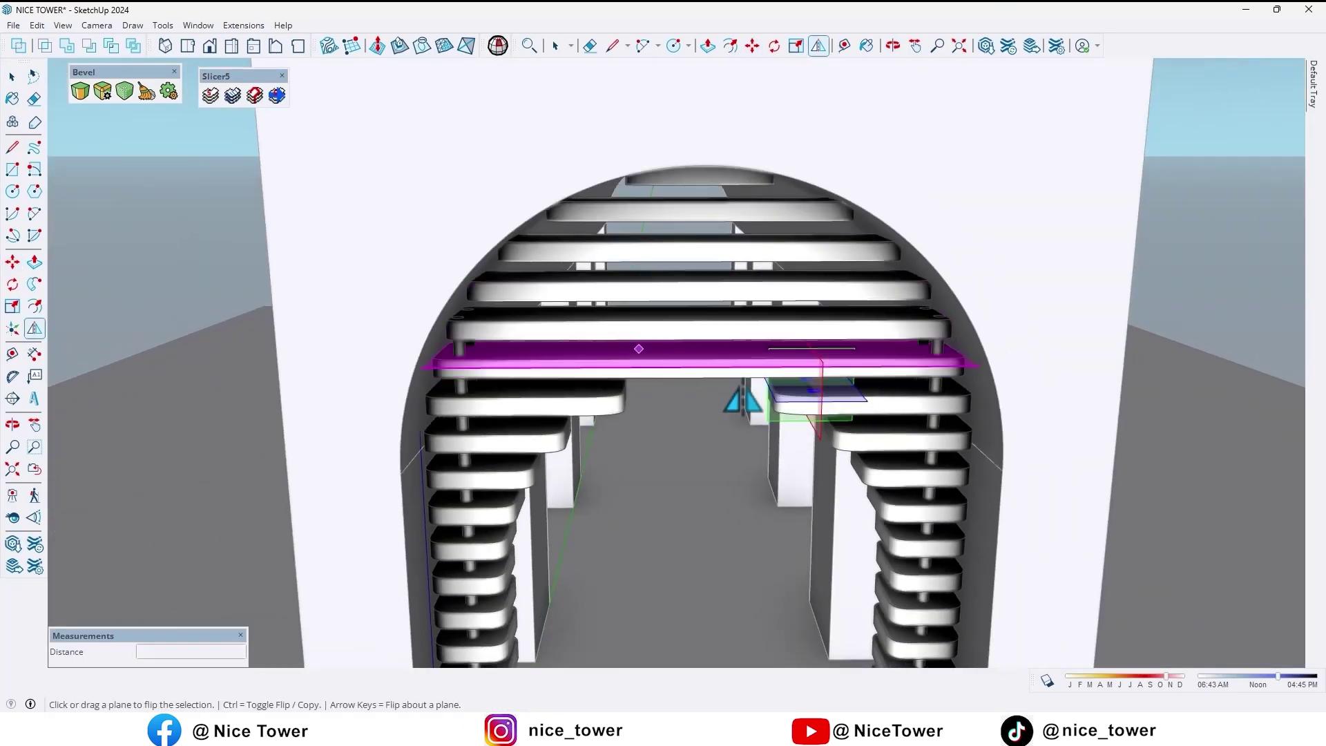
{"action": "scroll", "coordinate": [859, 399], "scroll_direction": "up", "scroll_amount": 5}
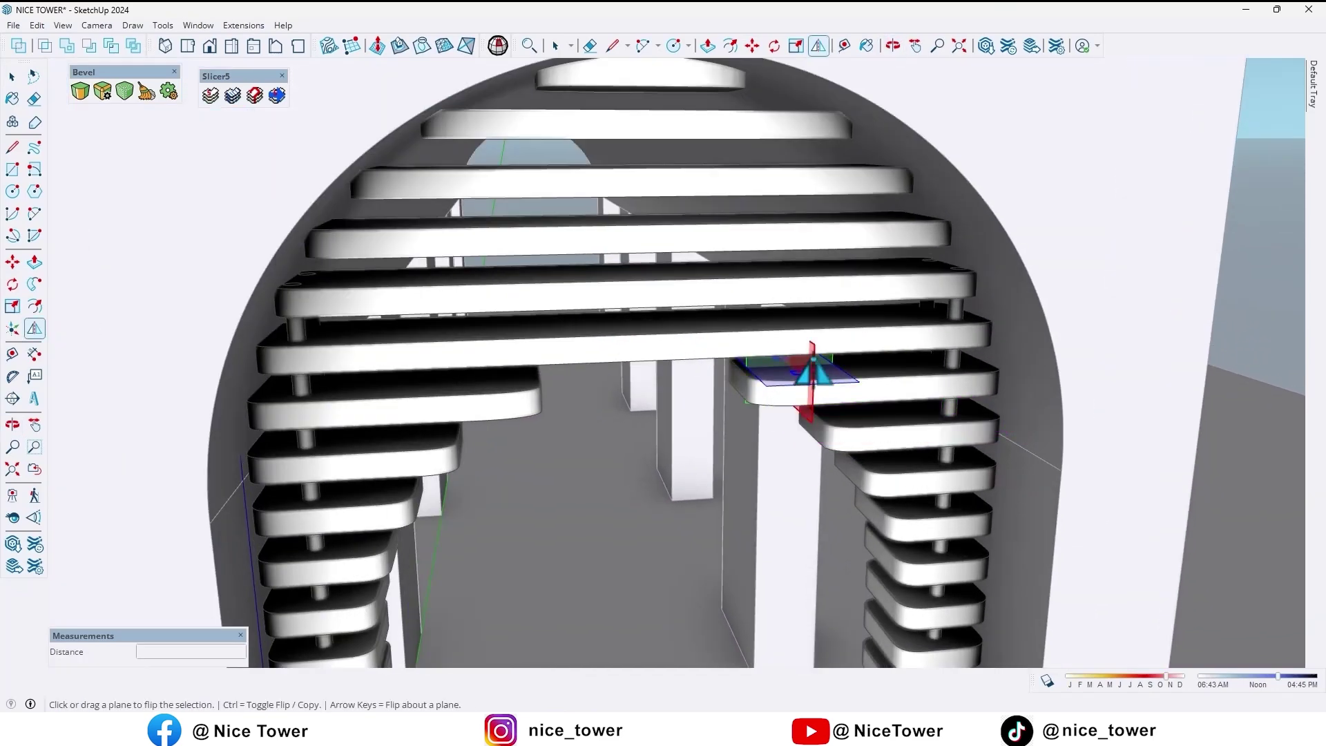
{"action": "mouse_move", "coordinate": [814, 359]}
{"action": "left_mouse_down"}
{"action": "mouse_move", "coordinate": [669, 328]}
{"action": "mouse_move", "coordinate": [832, 370]}
{"action": "left_mouse_up"}
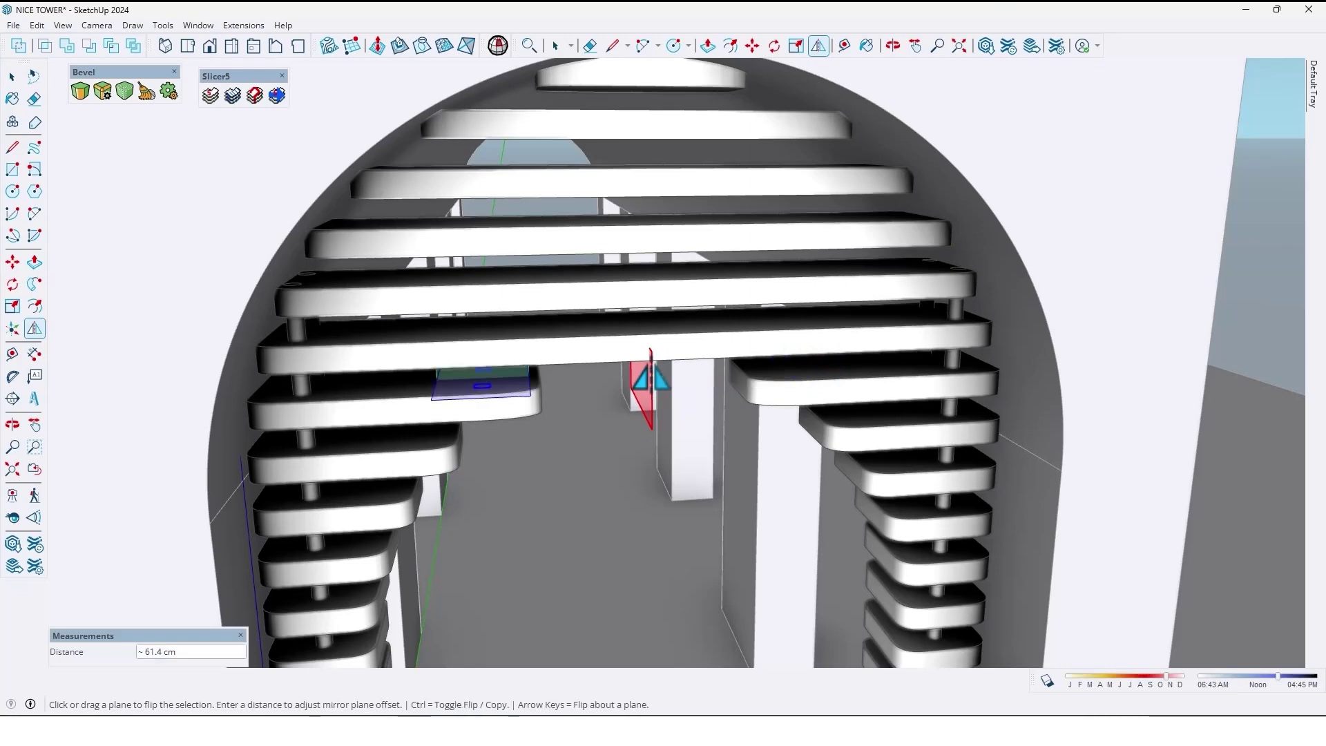
{"action": "scroll", "coordinate": [478, 388], "scroll_direction": "up", "scroll_amount": 4}
Open the left slice group for editing and bring the upper slices into view.
{"action": "key", "text": "space"}
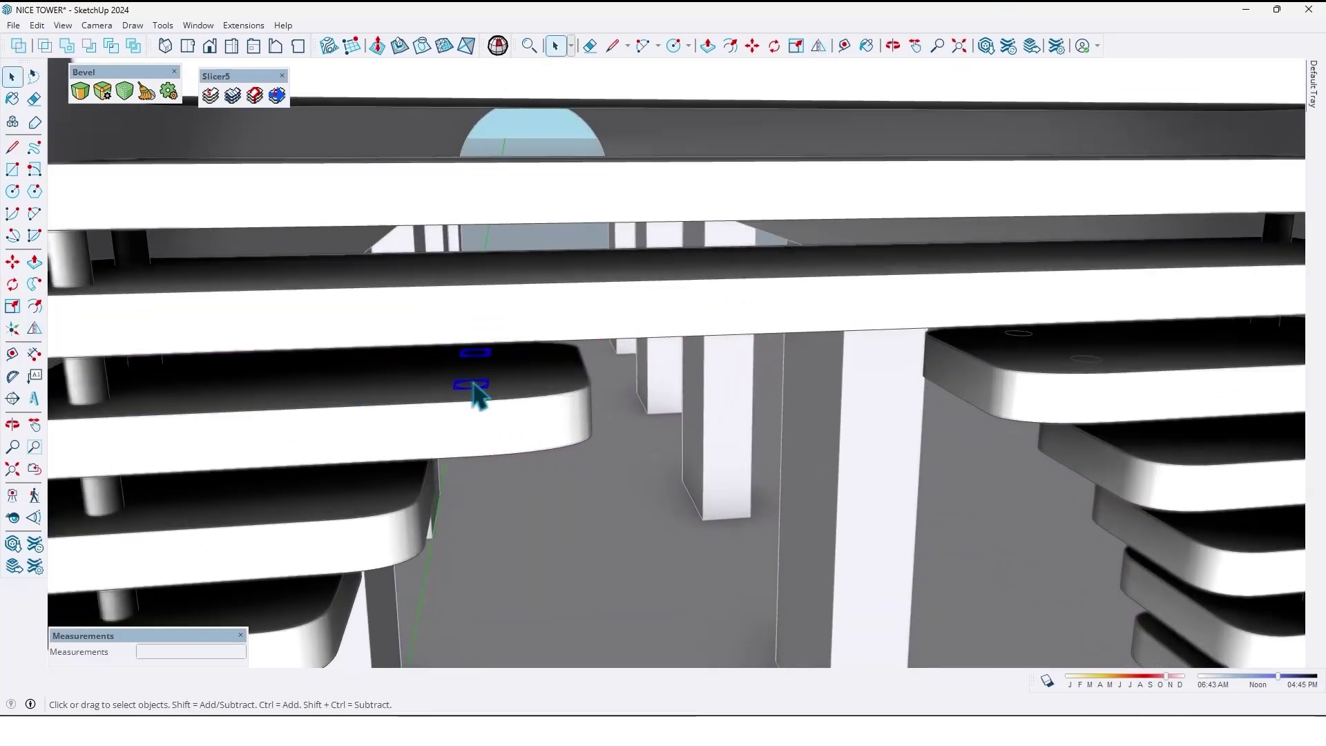
{"action": "double_click", "coordinate": [473, 384]}
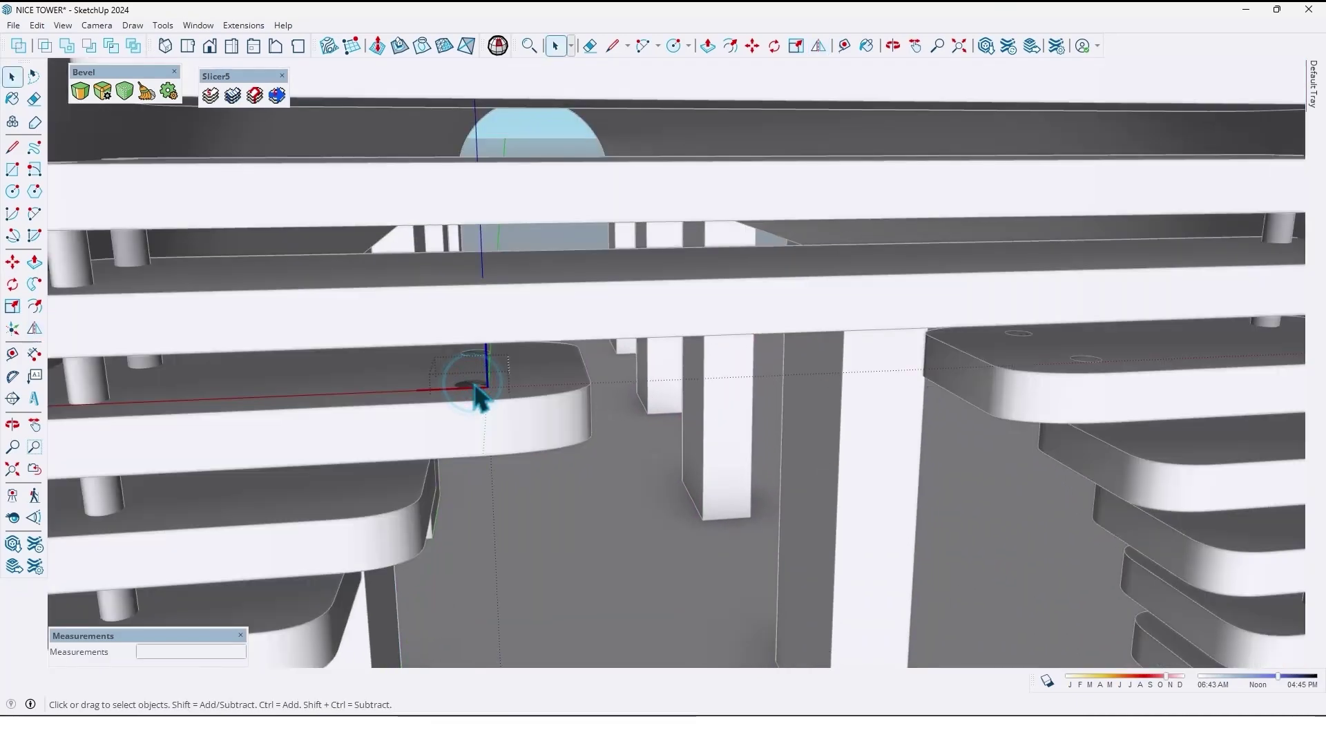
{"action": "scroll", "coordinate": [474, 388], "scroll_direction": "down", "scroll_amount": 4}
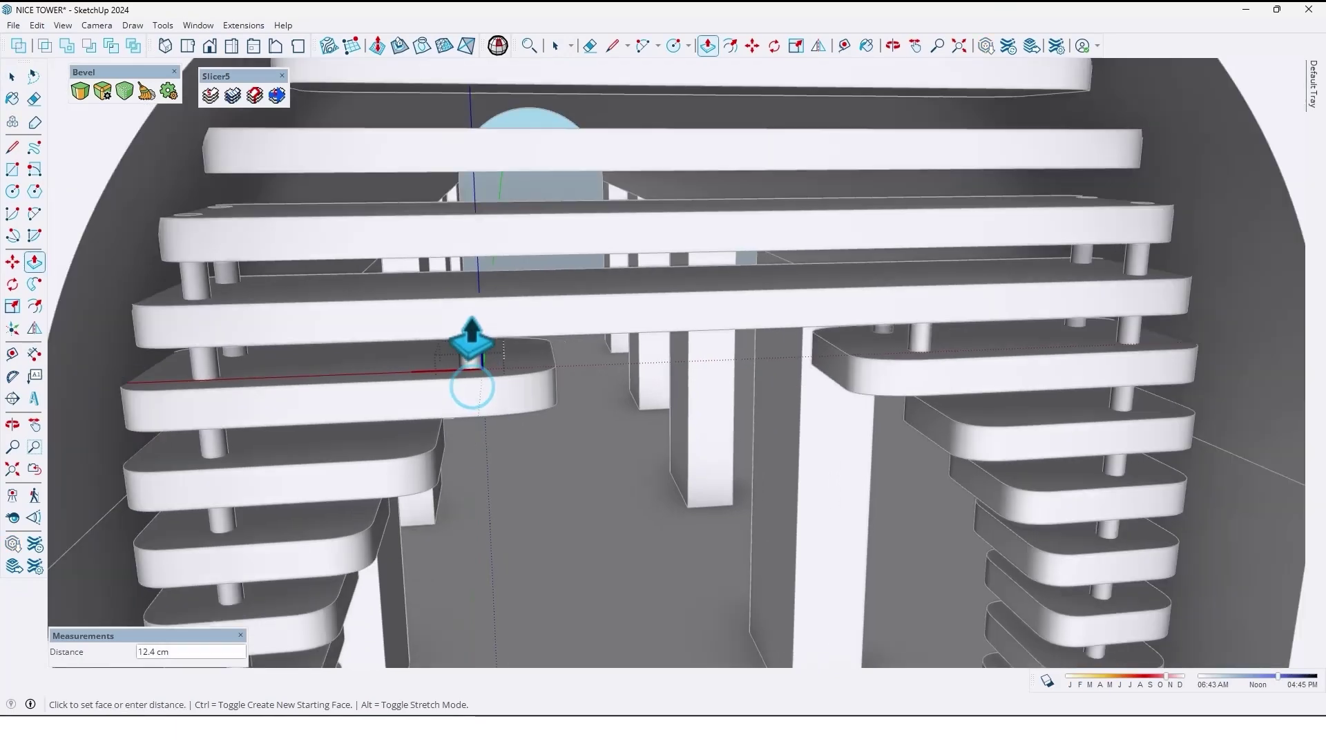
{"action": "scroll", "coordinate": [479, 155], "scroll_direction": "down", "scroll_amount": 4}
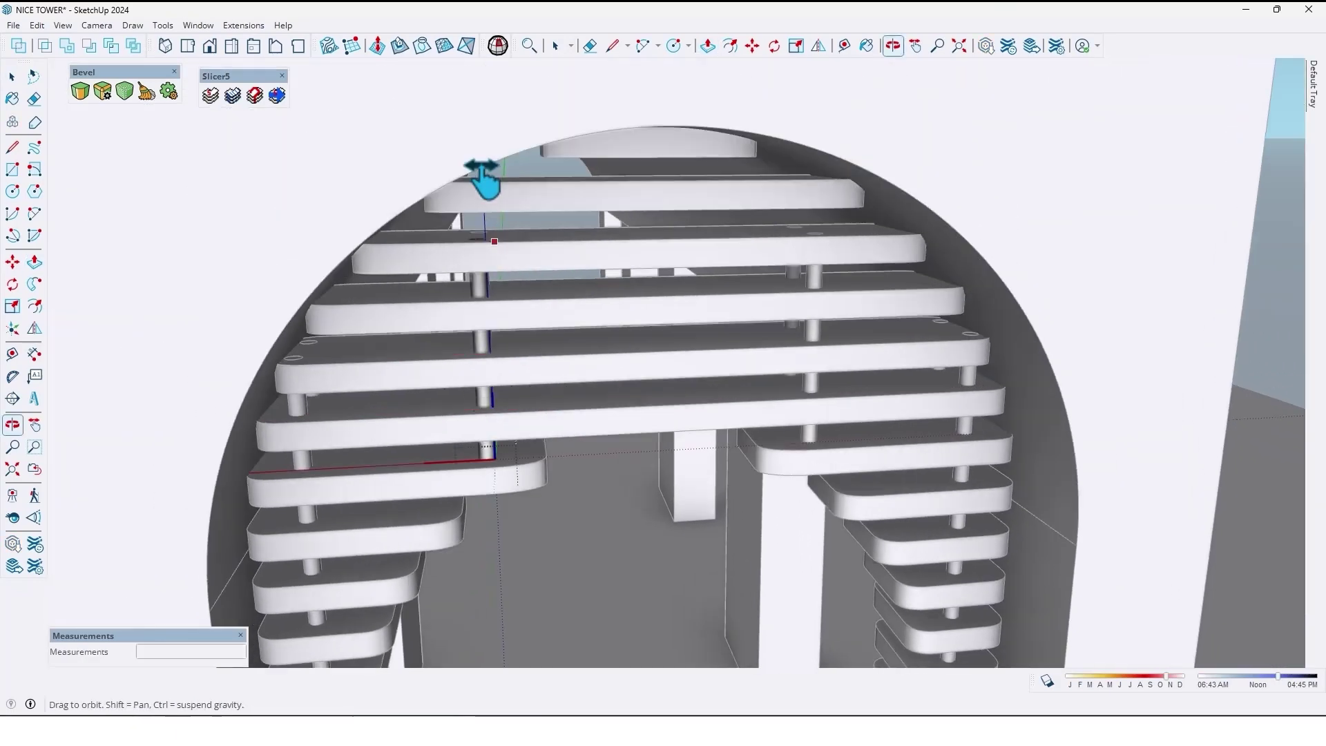
{"action": "middle_click_drag", "start_coordinate": [547, 335], "coordinate": [612, 396]}
{"action": "scroll", "coordinate": [571, 355], "scroll_direction": "up", "scroll_amount": 5}
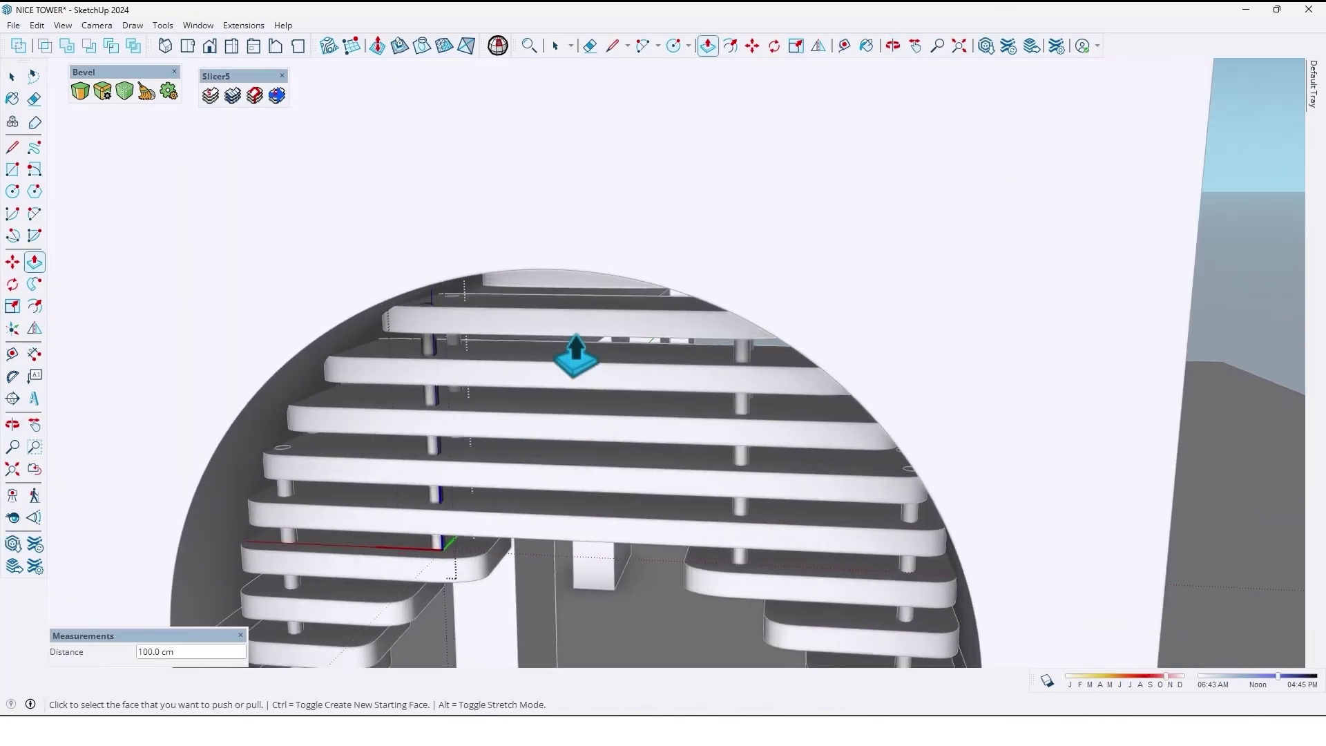
{"action": "scroll", "coordinate": [573, 326], "scroll_direction": "up", "scroll_amount": 2}
{"action": "key", "text": "space"}
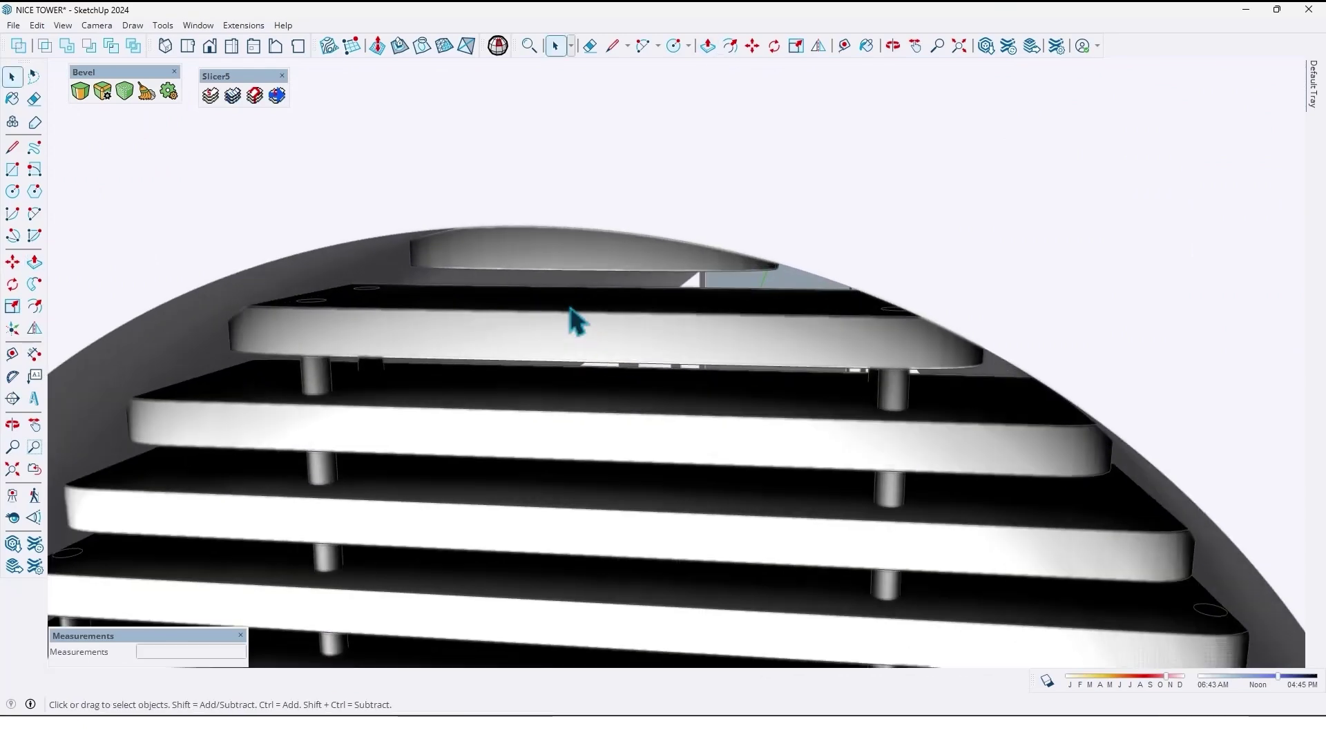
Paste the dowel at the top slice's midpoint so it rises into the topmost slice.
{"action": "key", "text": "ctrl+v"}
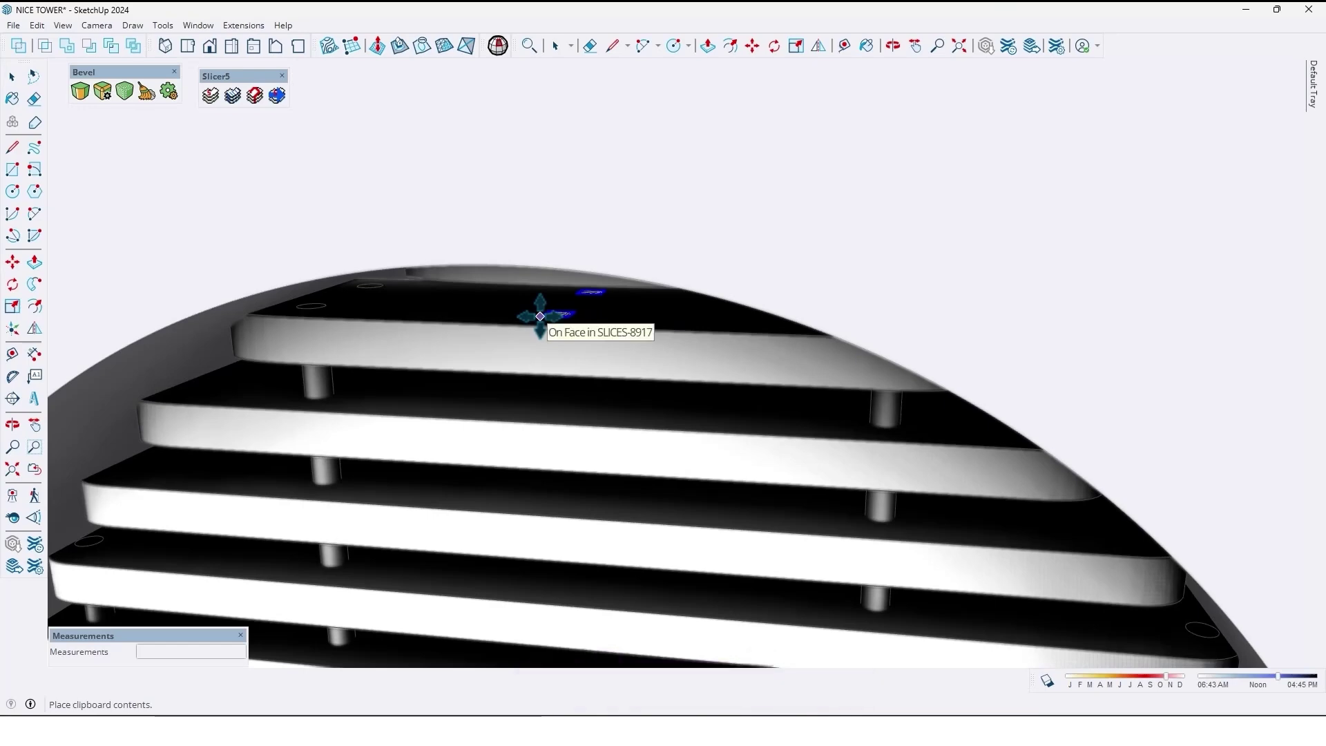
{"action": "middle_click_drag", "start_coordinate": [562, 338], "coordinate": [649, 333]}
{"action": "scroll", "coordinate": [563, 348], "scroll_direction": "up", "scroll_amount": 2}
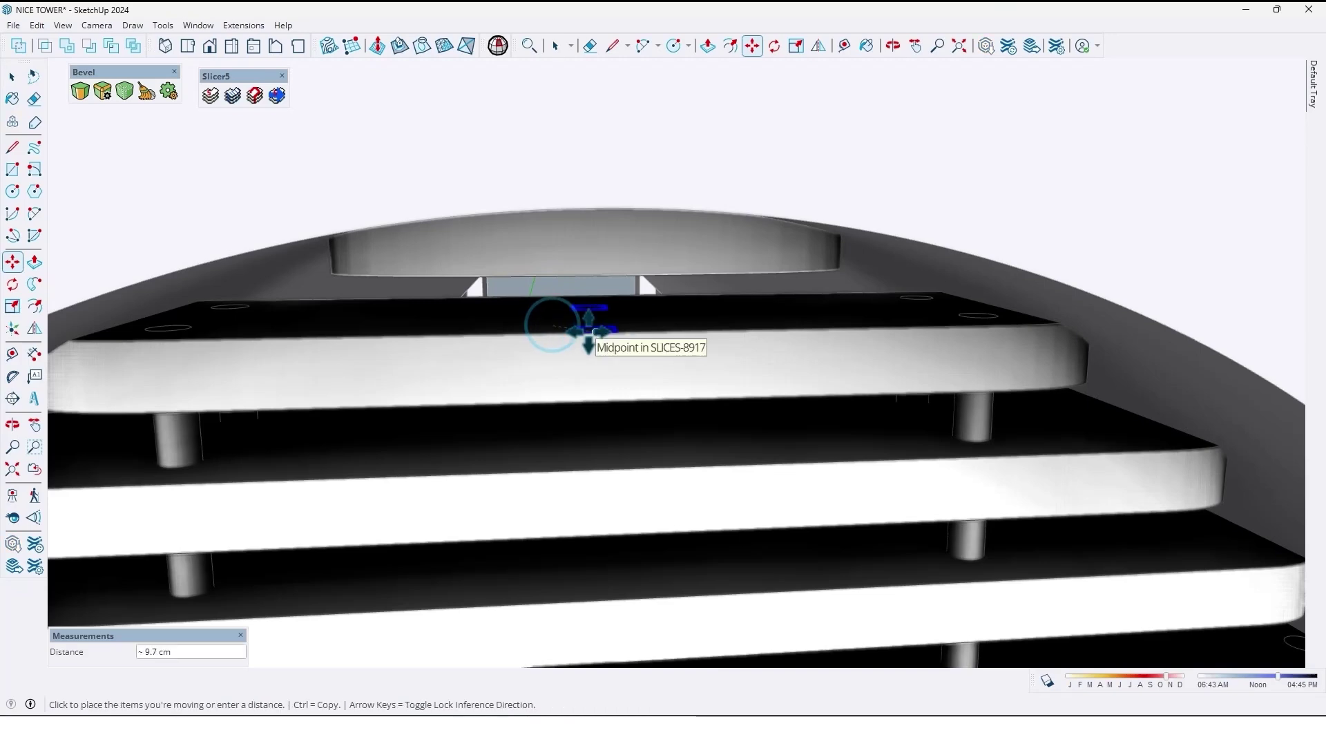
{"action": "left_click", "coordinate": [594, 275]}
{"action": "middle_click_drag", "start_coordinate": [594, 340], "coordinate": [579, 365]}
{"action": "scroll", "coordinate": [570, 329], "scroll_direction": "up", "scroll_amount": 2}
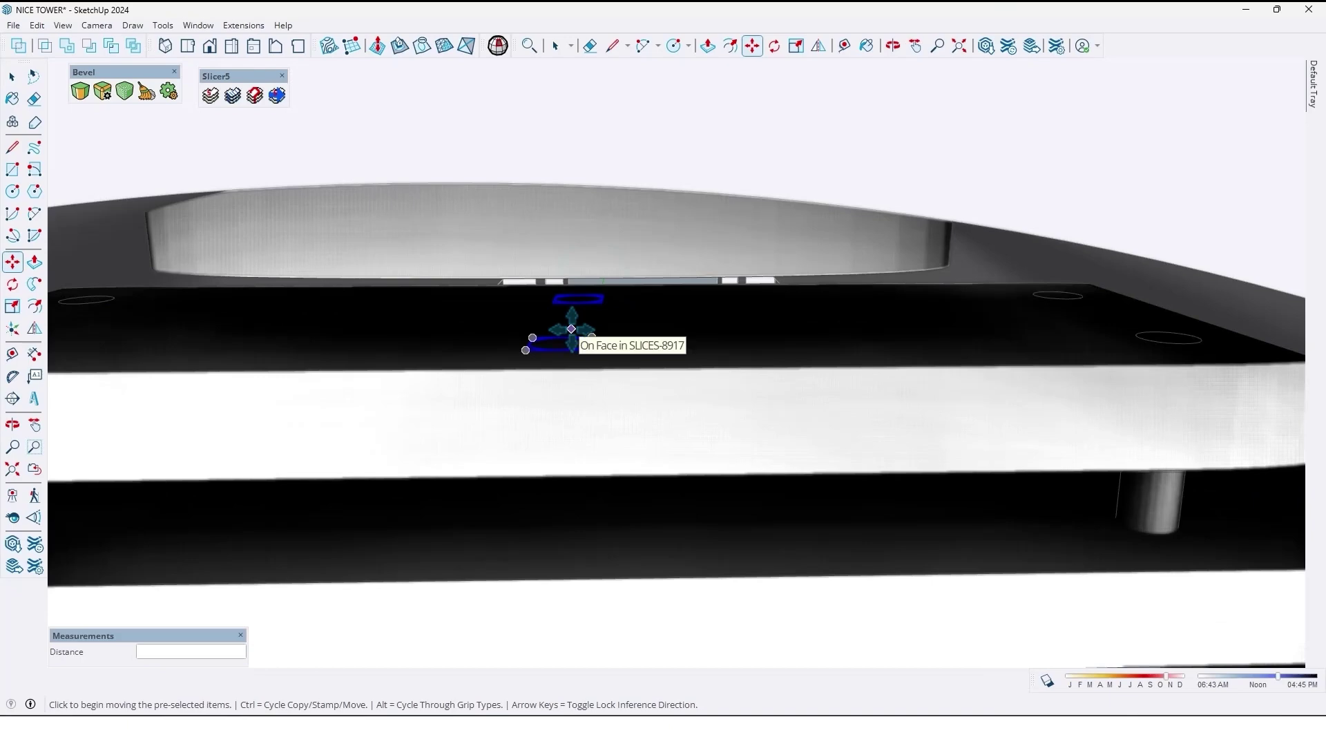
{"action": "left_click", "coordinate": [564, 346]}
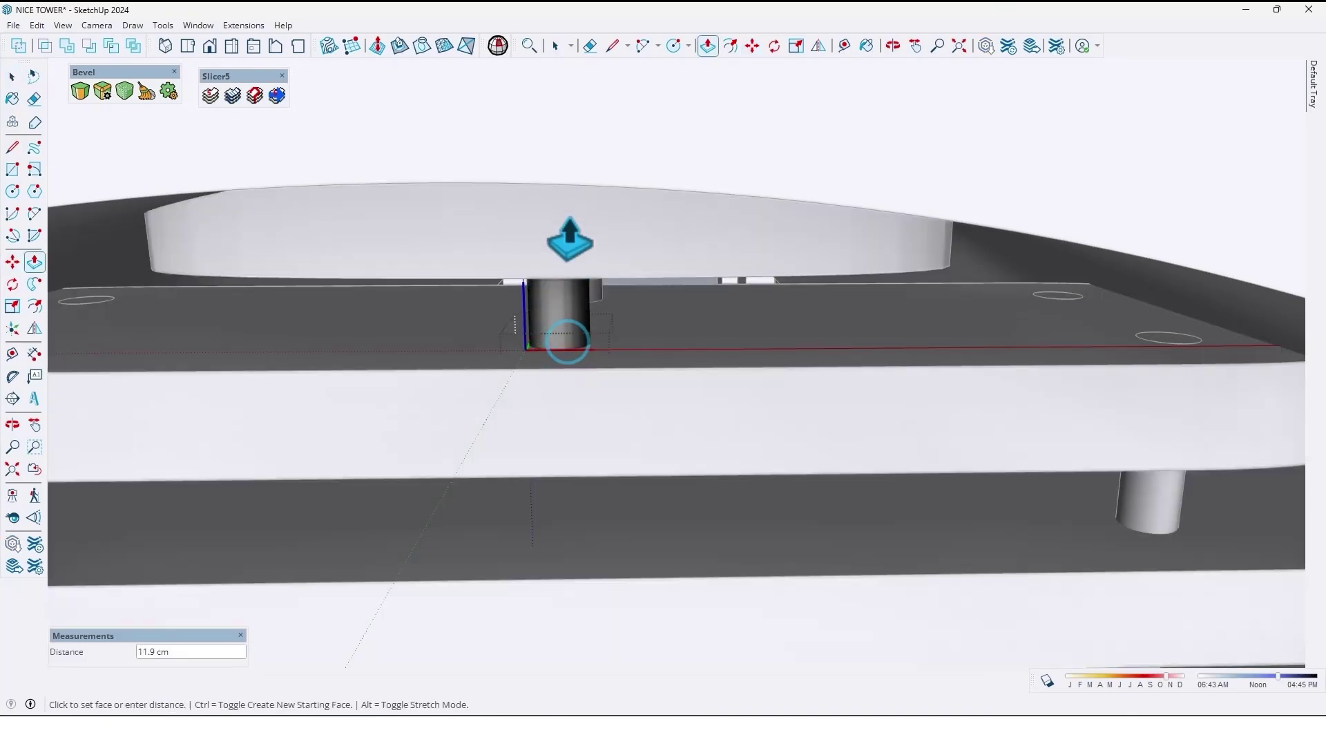
{"action": "middle_click_drag", "start_coordinate": [567, 205], "coordinate": [607, 183]}
{"action": "middle_click_drag", "start_coordinate": [568, 367], "coordinate": [544, 290]}
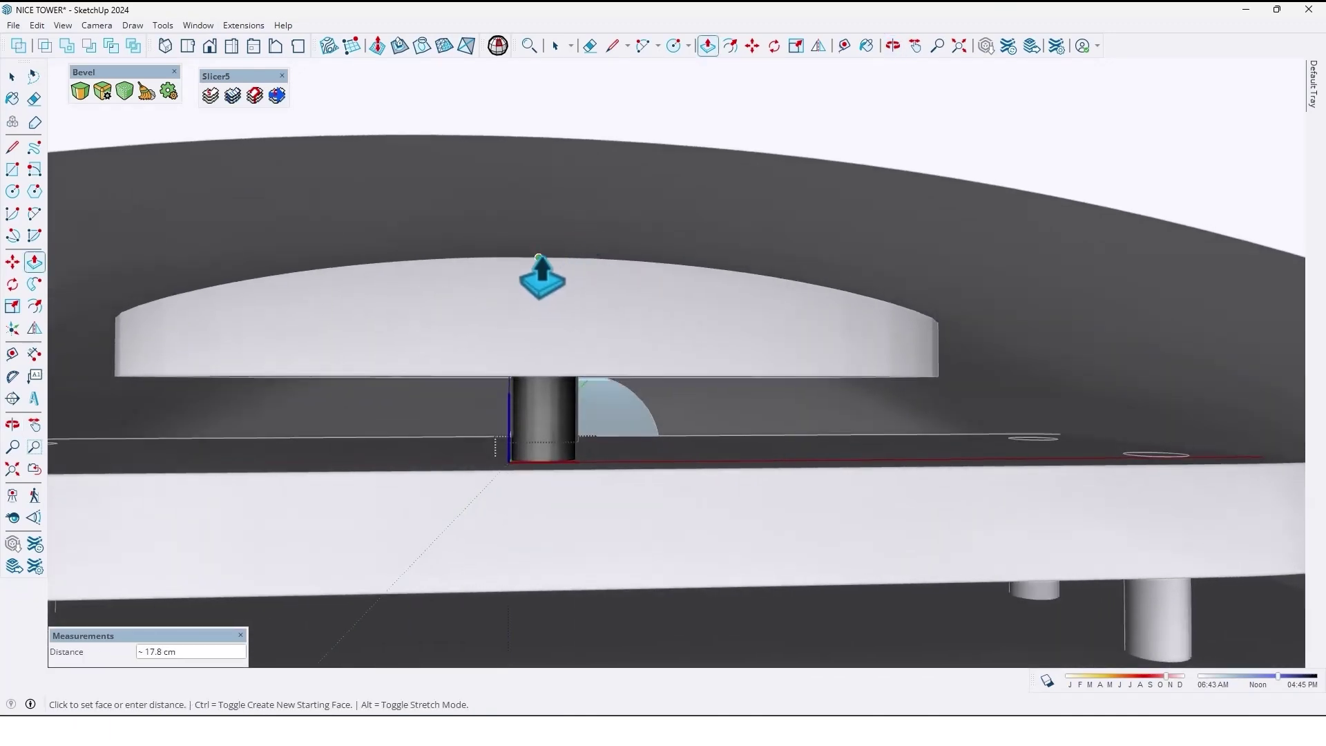
{"action": "scroll", "coordinate": [536, 255], "scroll_direction": "down", "scroll_amount": 10}
{"action": "key", "text": "space"}
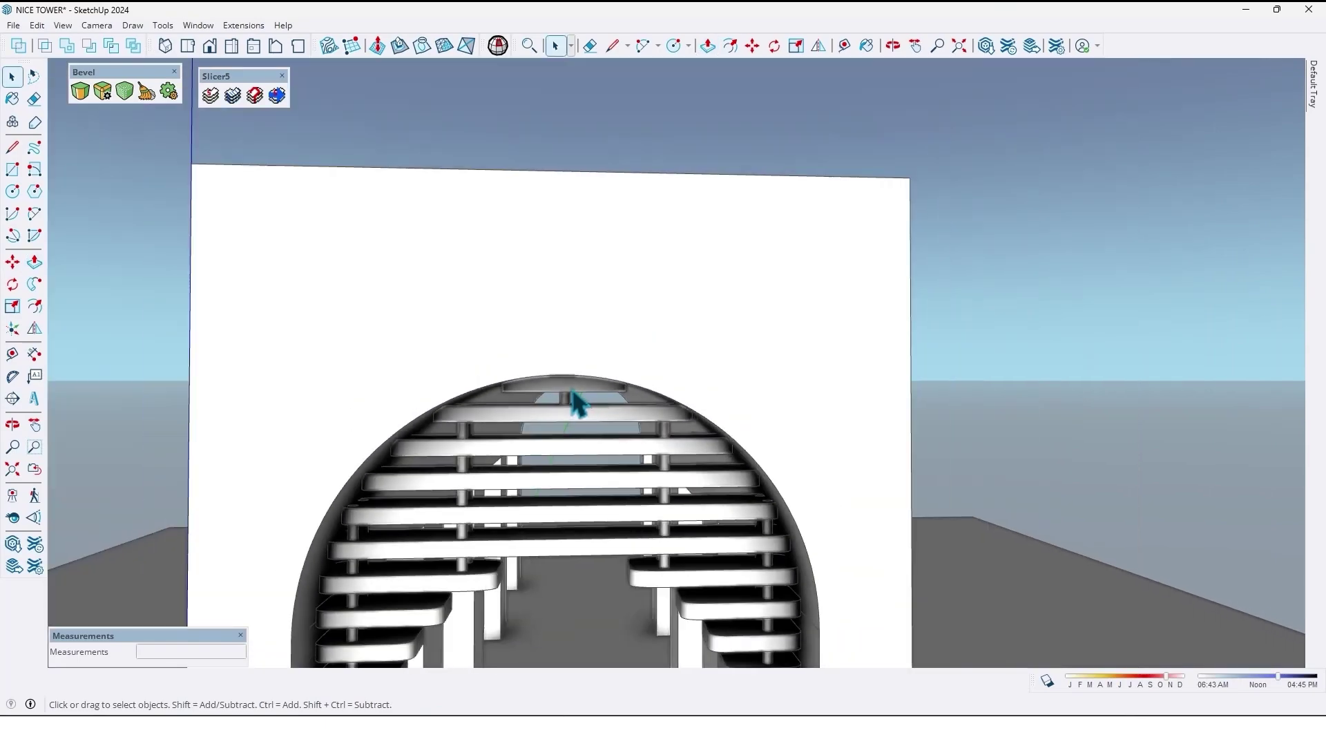
Select the whole set of slatted arch slices.
{"action": "middle_click_drag", "start_coordinate": [577, 403], "coordinate": [616, 414]}
{"action": "scroll", "coordinate": [627, 319], "scroll_direction": "down", "scroll_amount": 2}
{"action": "middle_click_drag", "start_coordinate": [627, 320], "coordinate": [599, 403]}
{"action": "scroll", "coordinate": [561, 294], "scroll_direction": "down", "scroll_amount": 3}
{"action": "scroll", "coordinate": [600, 407], "scroll_direction": "up", "scroll_amount": 5}
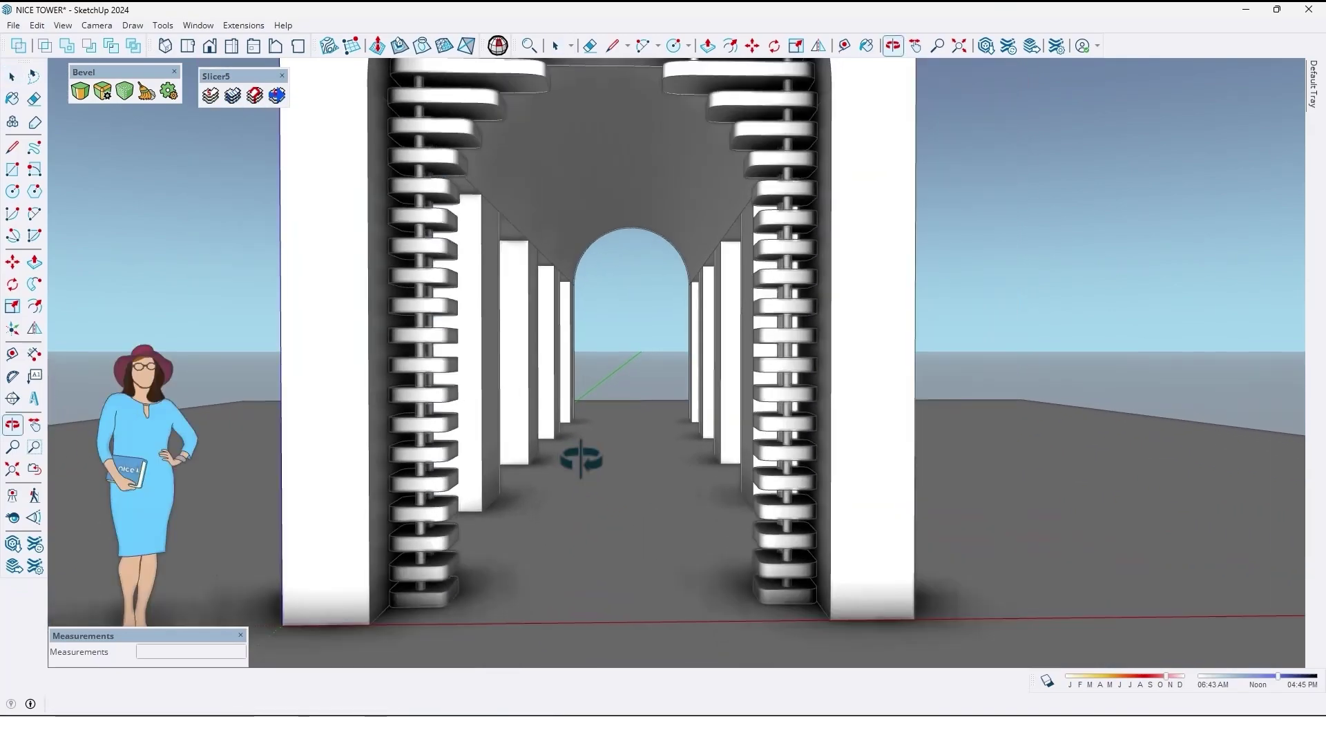
{"action": "scroll", "coordinate": [585, 457], "scroll_direction": "down", "scroll_amount": 4}
{"action": "middle_click_drag", "start_coordinate": [586, 458], "coordinate": [527, 520]}
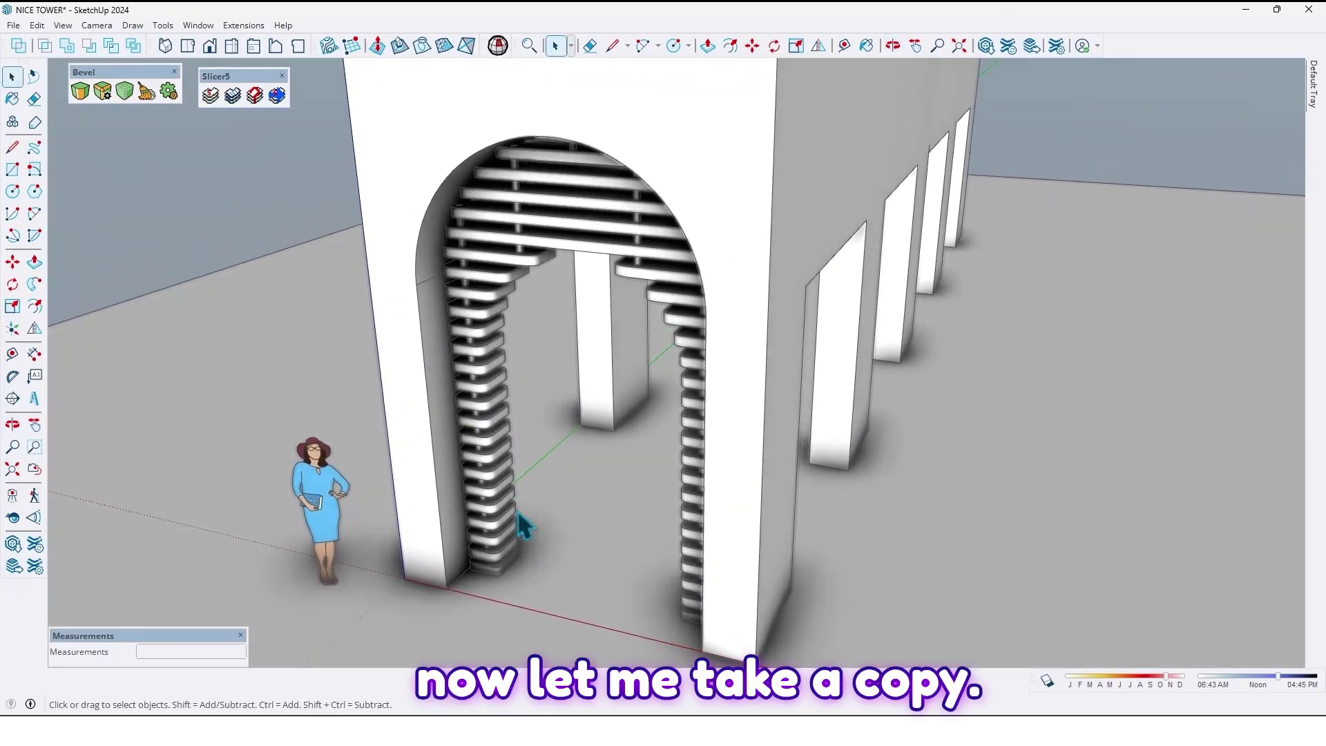
{"action": "left_click", "coordinate": [506, 525]}
Copy the slice set from the arch corner into the next arch along the colonnade.
{"action": "scroll", "coordinate": [497, 539], "scroll_direction": "down", "scroll_amount": 5}
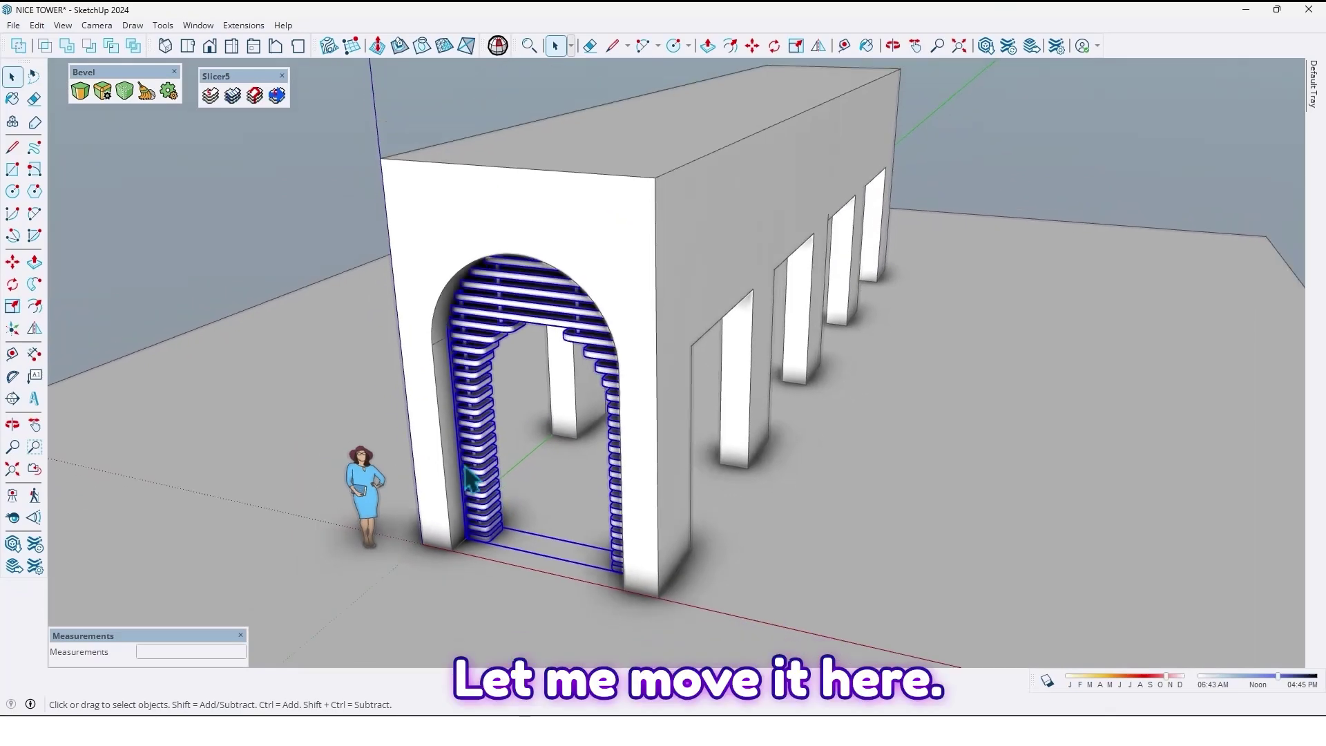
{"action": "key", "text": "m"}
{"action": "scroll", "coordinate": [605, 573], "scroll_direction": "up", "scroll_amount": 2}
{"action": "left_click", "coordinate": [605, 580]}
{"action": "key", "text": "ctrl"}
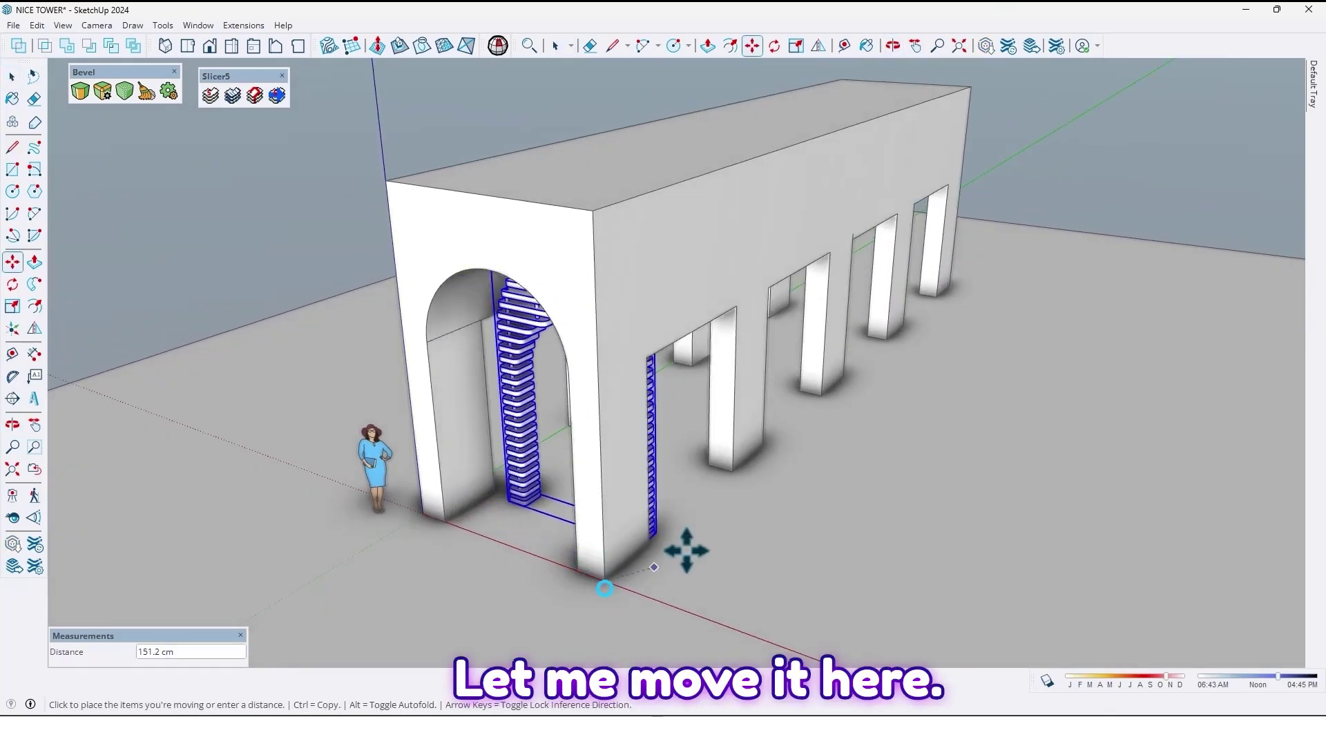
{"action": "left_click", "coordinate": [734, 468]}
{"action": "scroll", "coordinate": [760, 414], "scroll_direction": "down", "scroll_amount": 2}
{"action": "middle_click_drag", "start_coordinate": [764, 394], "coordinate": [783, 364]}
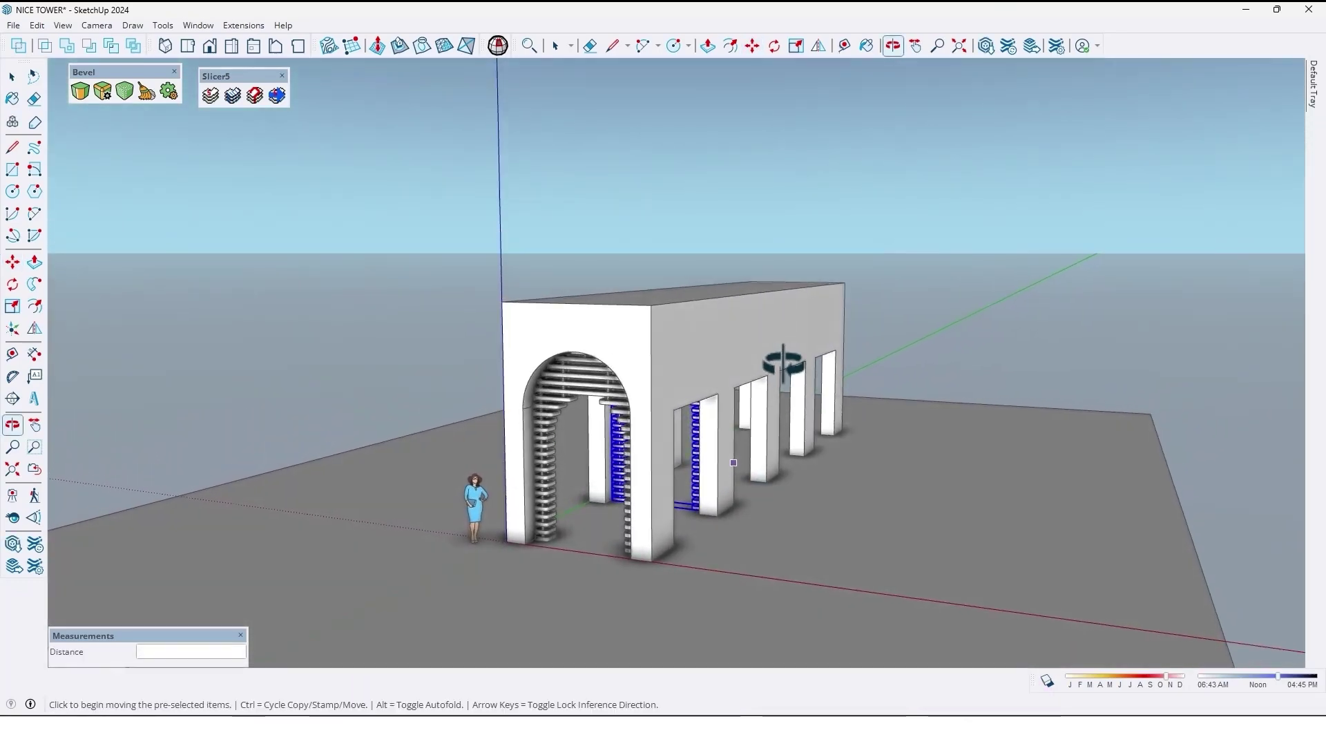
{"action": "scroll", "coordinate": [743, 466], "scroll_direction": "up", "scroll_amount": 2}
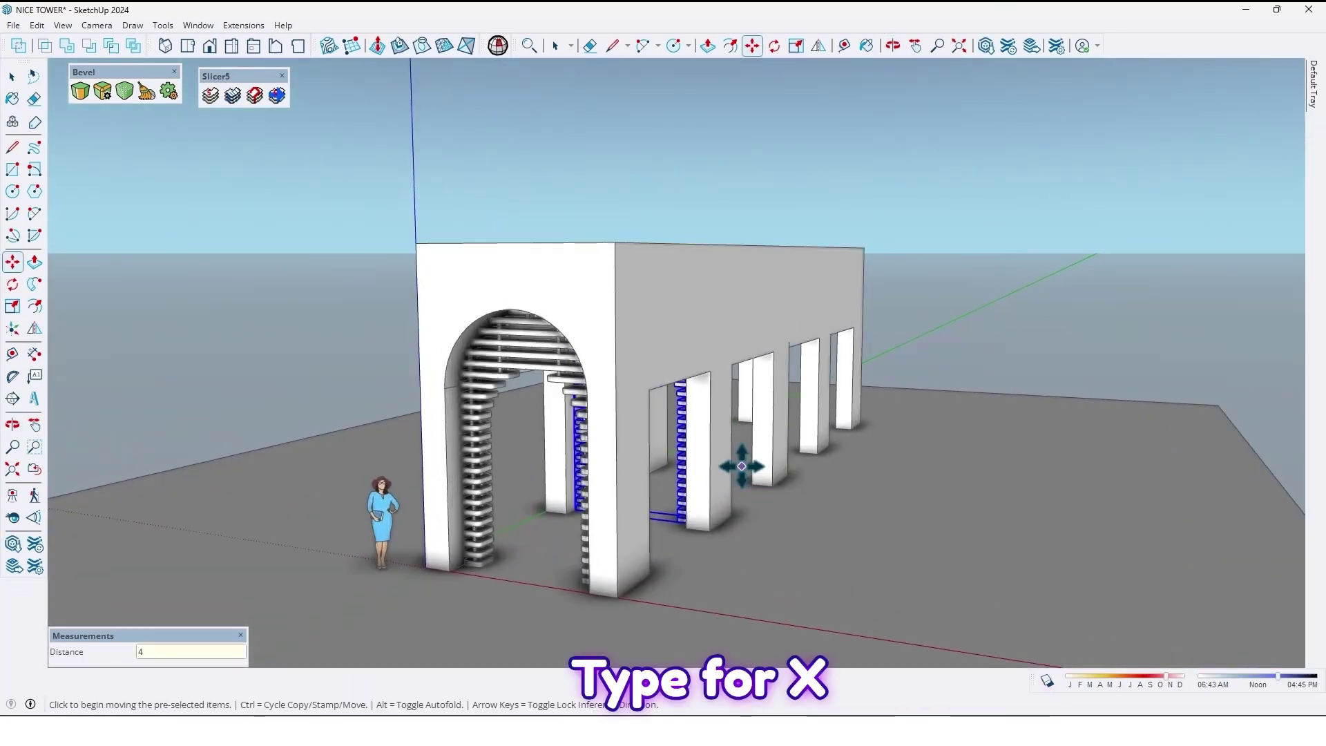
{"action": "middle_click_drag", "start_coordinate": [739, 461], "coordinate": [1220, 340]}
{"action": "scroll", "coordinate": [598, 402], "scroll_direction": "up", "scroll_amount": 3}
{"action": "scroll", "coordinate": [754, 395], "scroll_direction": "up", "scroll_amount": 4}
{"action": "middle_click_drag", "start_coordinate": [755, 395], "coordinate": [731, 391]}
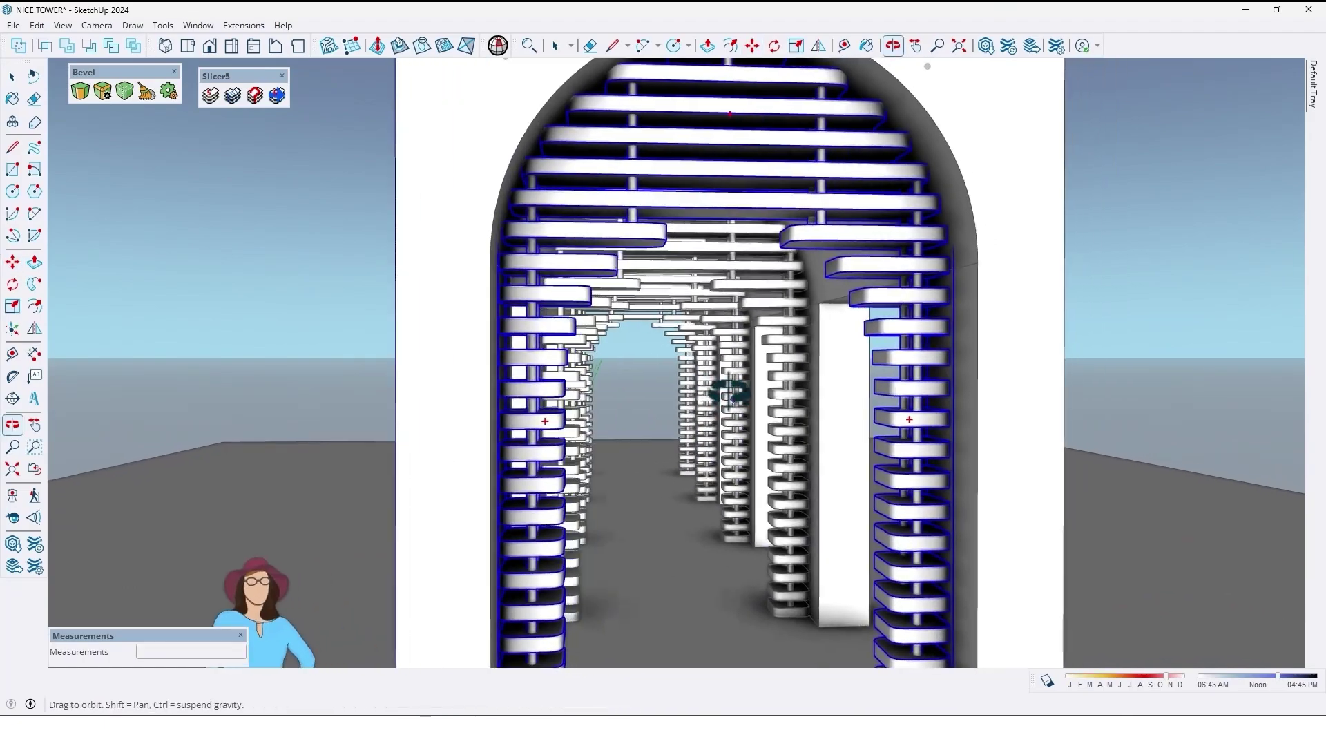
{"action": "scroll", "coordinate": [730, 391], "scroll_direction": "down", "scroll_amount": 4}
{"action": "key", "text": "space"}
{"action": "left_click", "coordinate": [1055, 261]}
{"action": "scroll", "coordinate": [749, 438], "scroll_direction": "up", "scroll_amount": 4}
{"action": "middle_click_drag", "start_coordinate": [749, 442], "coordinate": [698, 423]}
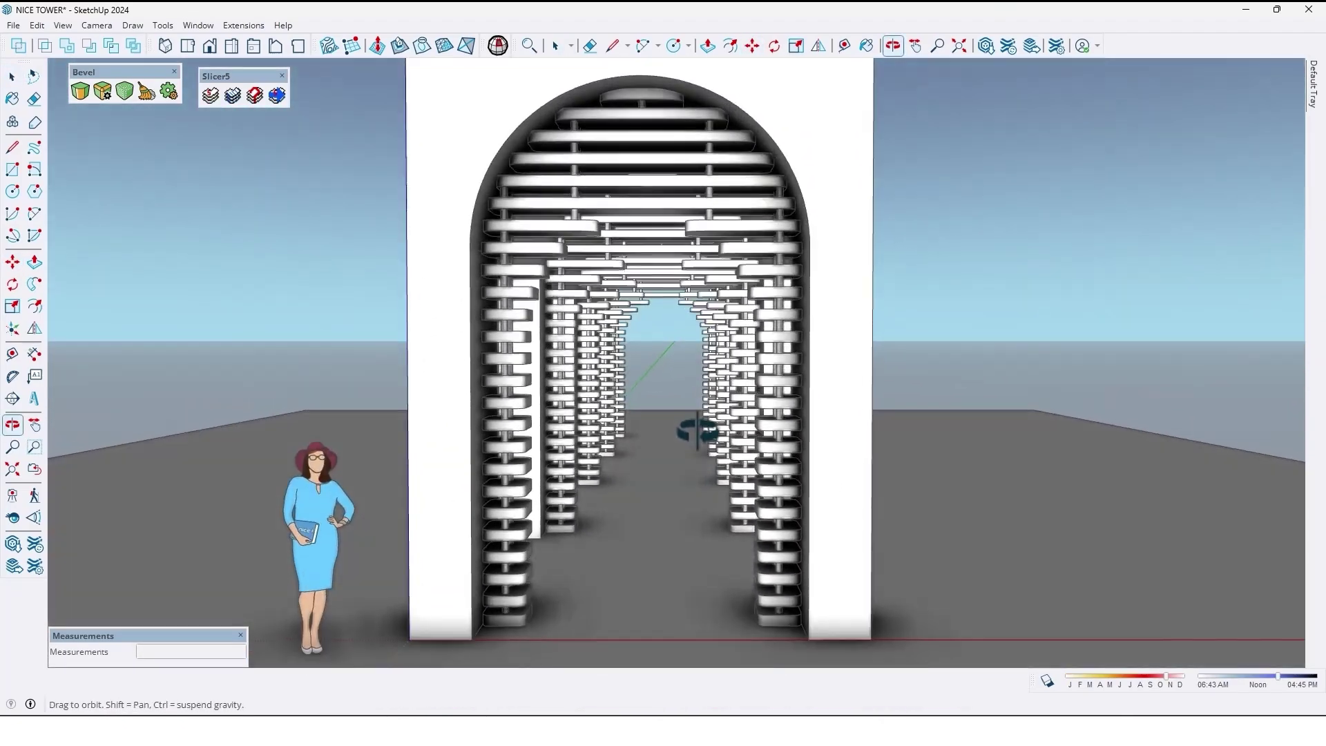
{"action": "scroll", "coordinate": [630, 394], "scroll_direction": "up", "scroll_amount": 5}
{"action": "scroll", "coordinate": [656, 366], "scroll_direction": "down", "scroll_amount": 6}
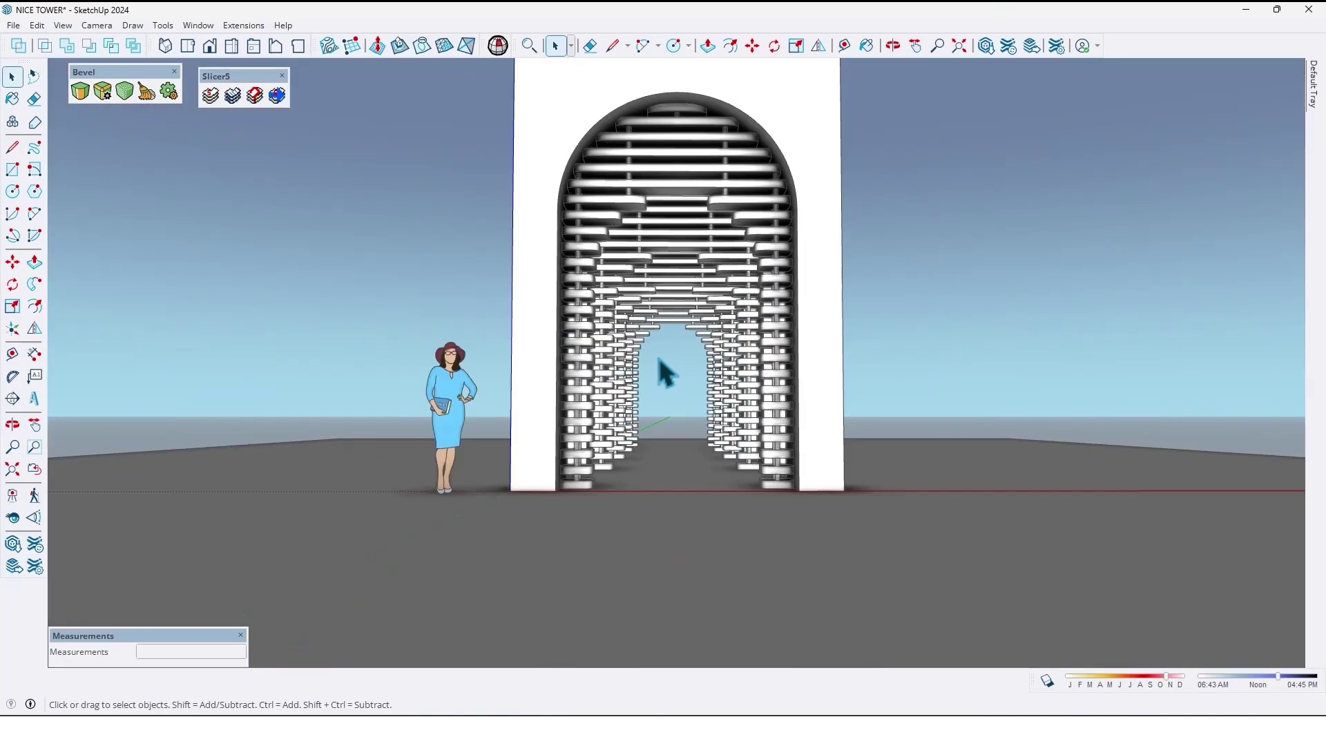
{"action": "scroll", "coordinate": [659, 386], "scroll_direction": "up", "scroll_amount": 3}
{"action": "scroll", "coordinate": [649, 393], "scroll_direction": "up", "scroll_amount": 3}
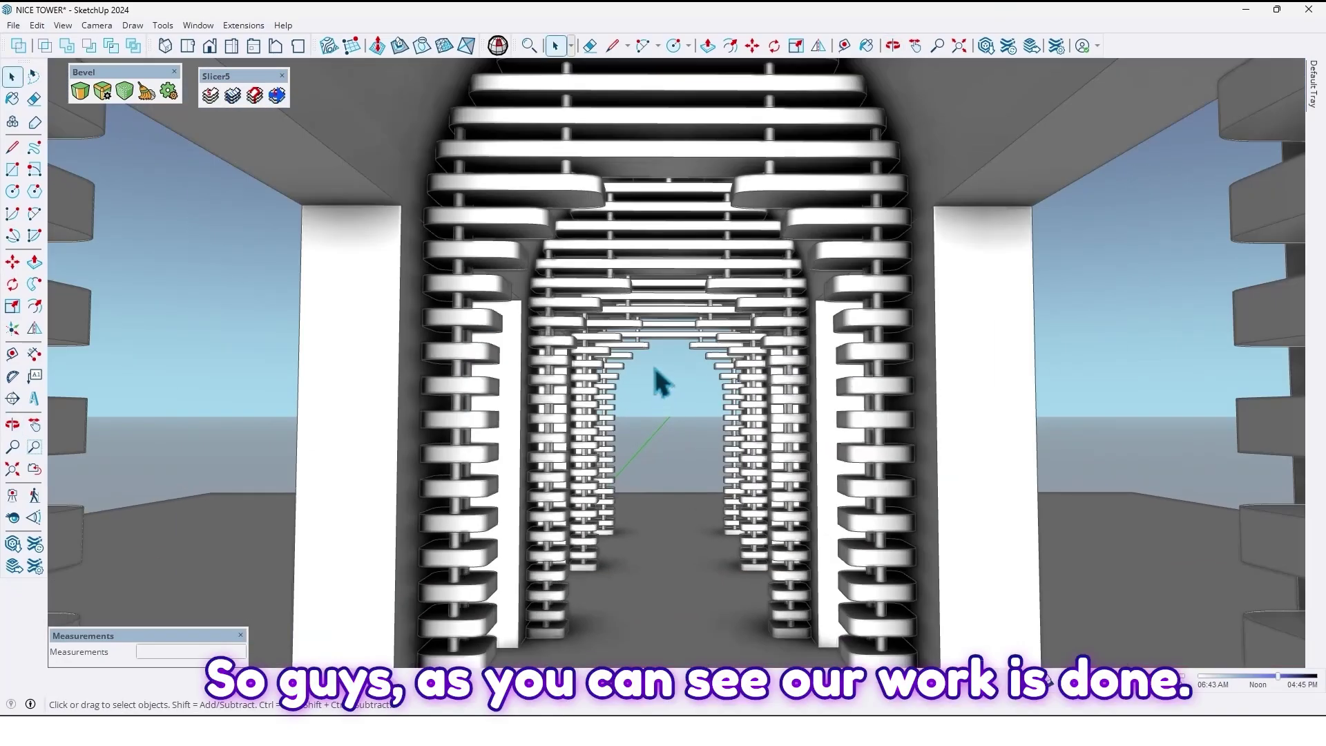
{"action": "scroll", "coordinate": [659, 381], "scroll_direction": "down", "scroll_amount": 5}
{"action": "middle_click_drag", "start_coordinate": [663, 370], "coordinate": [735, 283]}
{"action": "left_click", "coordinate": [739, 273]}
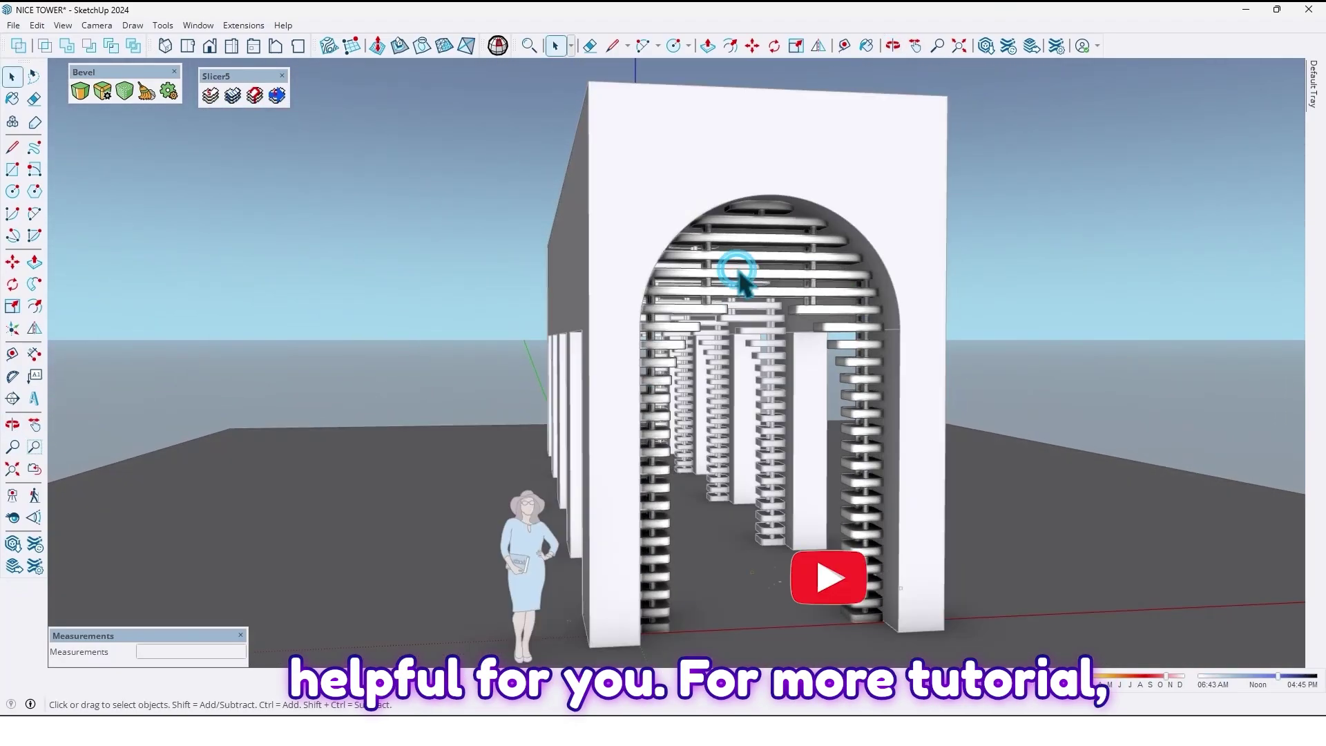
{"action": "scroll", "coordinate": [742, 280], "scroll_direction": "down", "scroll_amount": 5}
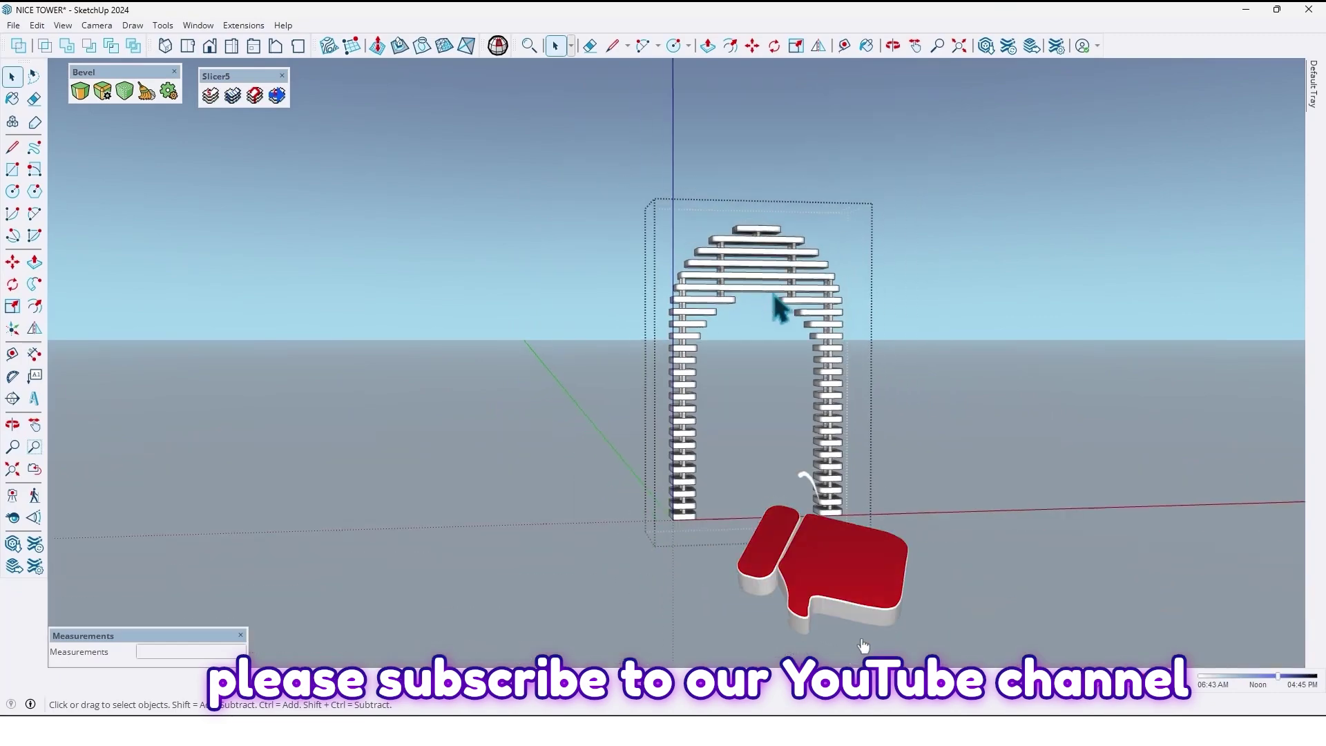